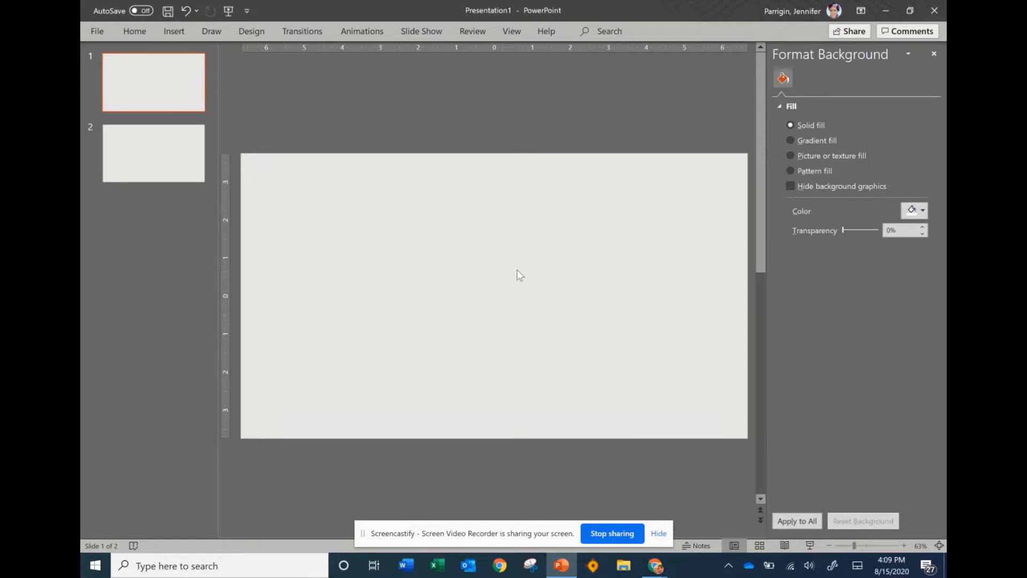
Fill slide 1's background with the rainbow-colored circles picture from the Desktop's "digital sketchbook resources" folder.
{"action": "left_click", "coordinate": [791, 156]}
{"action": "left_click", "coordinate": [802, 224]}
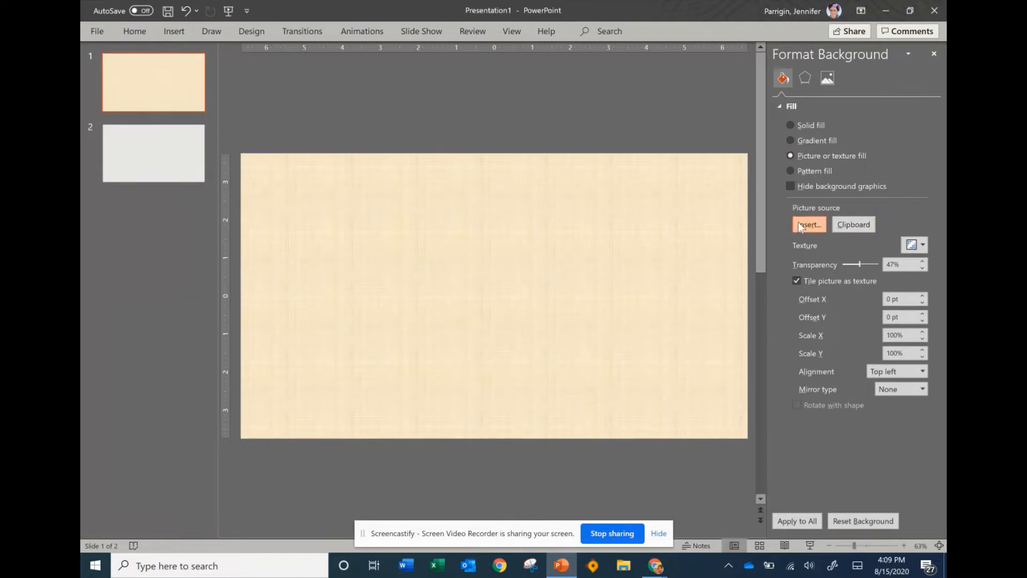
{"action": "left_click", "coordinate": [383, 262]}
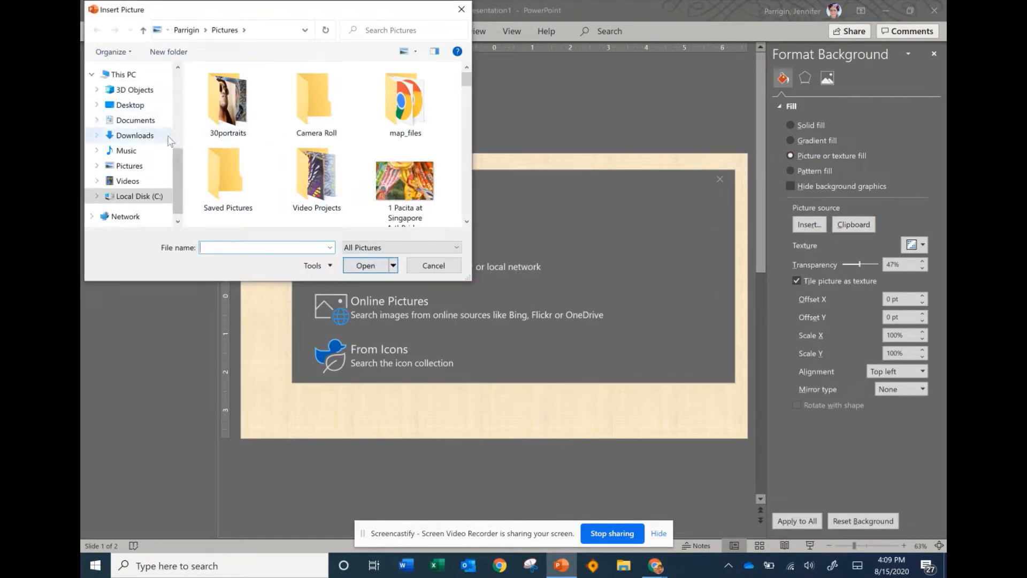
{"action": "left_click", "coordinate": [131, 104]}
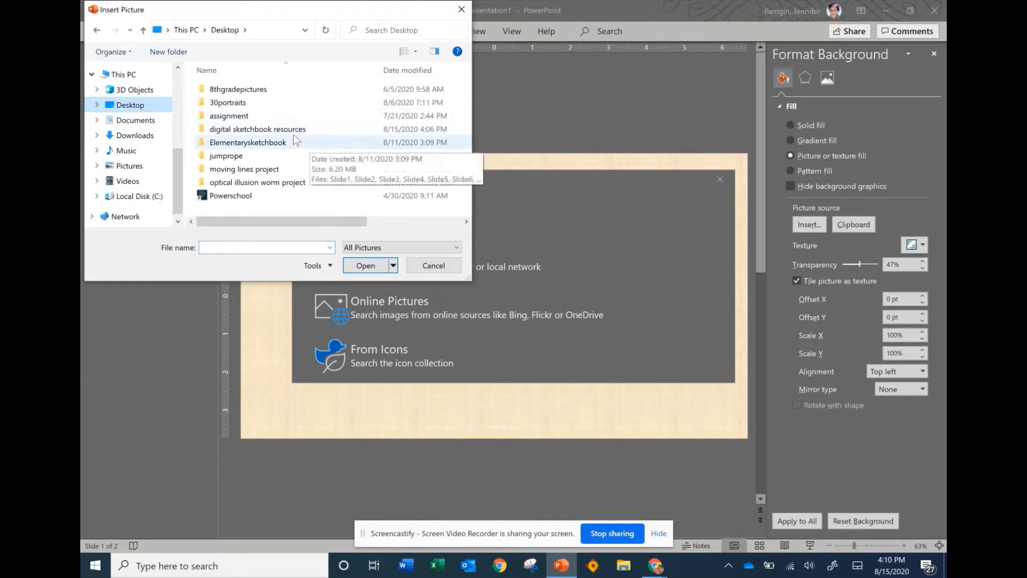
{"action": "double_click", "coordinate": [295, 133]}
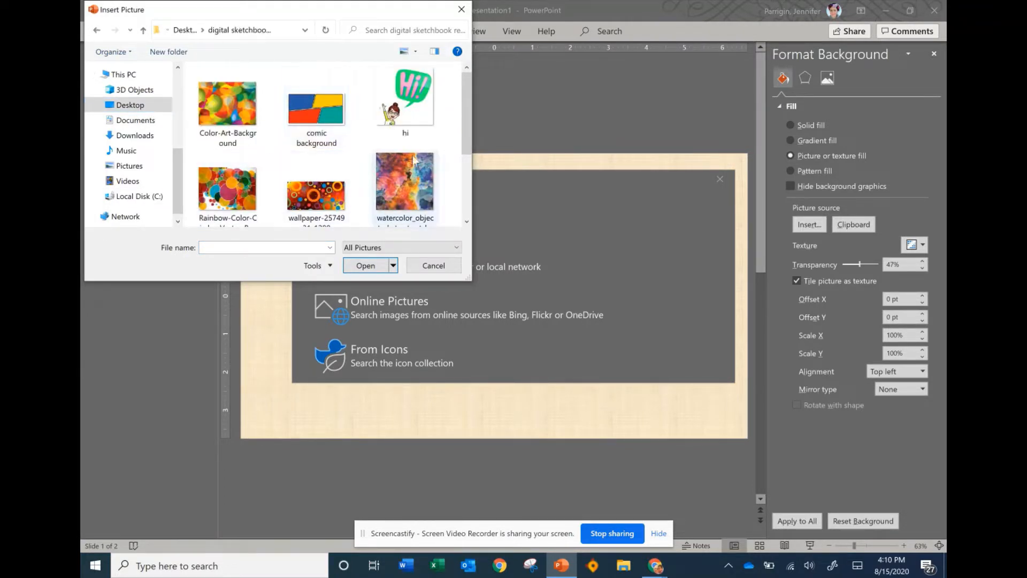
{"action": "left_click", "coordinate": [247, 209]}
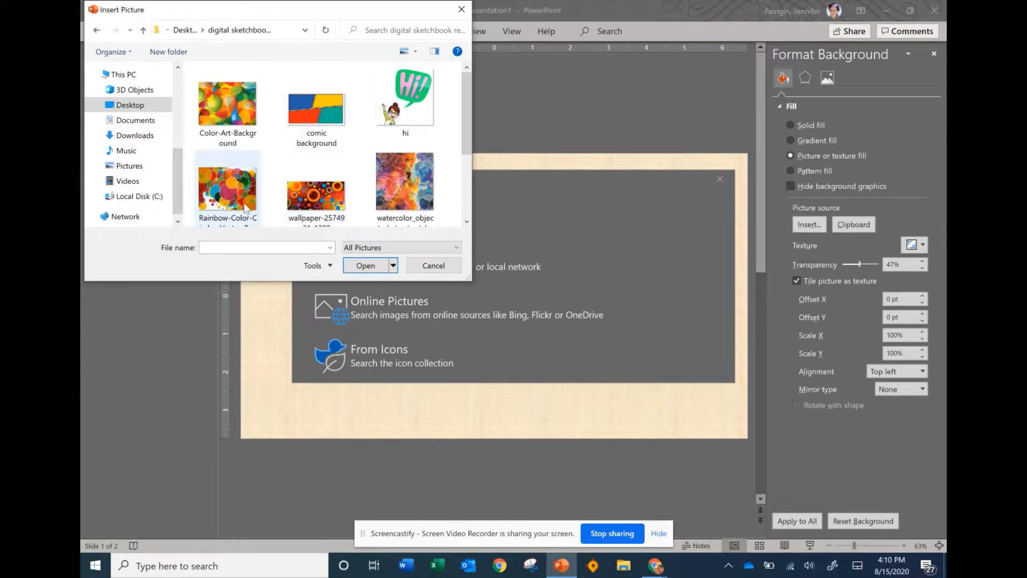
{"action": "left_click", "coordinate": [366, 265]}
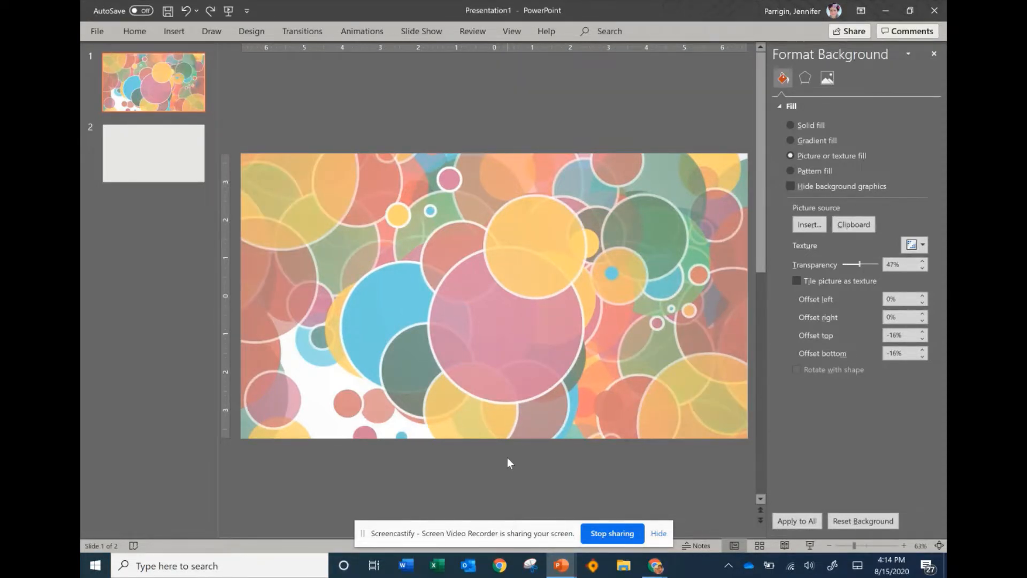
Copy the notebook cover and spiral binding from slide 1 of SpiralNotebookGraphic_20151021 (2) onto slide 1 of Presentation1.
{"action": "left_click", "coordinate": [661, 572]}
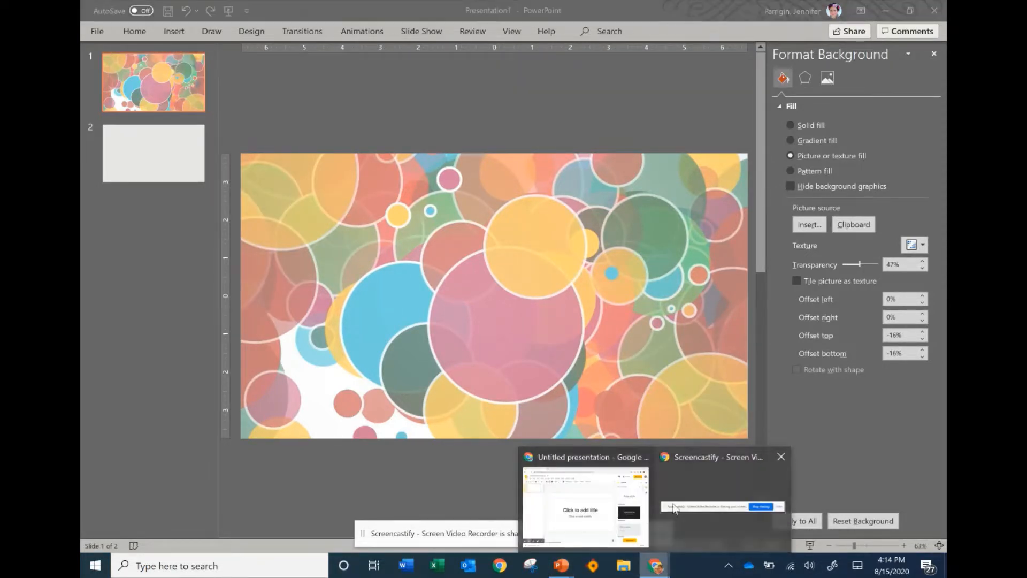
{"action": "mouse_move", "coordinate": [569, 558]}
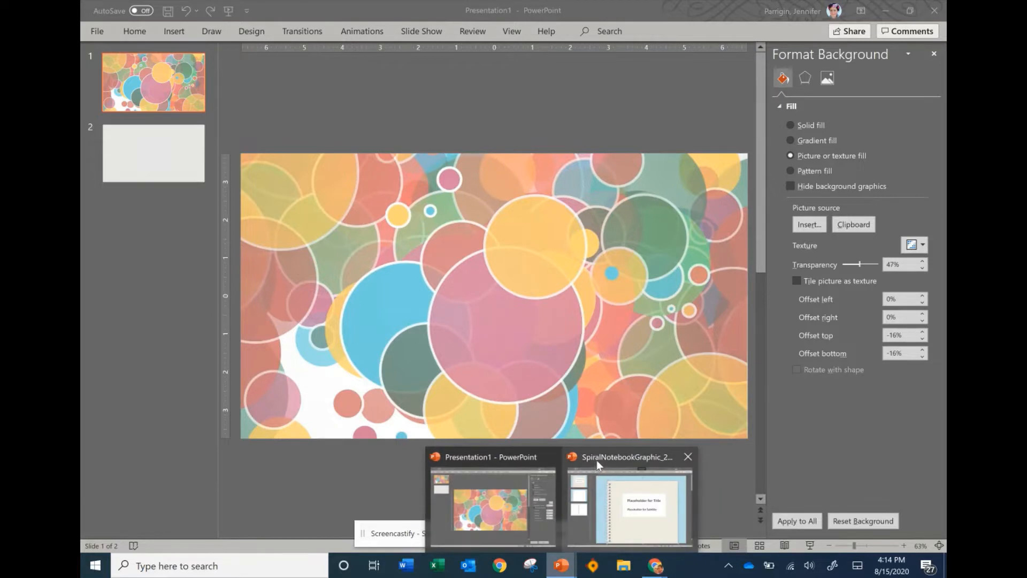
{"action": "left_click", "coordinate": [597, 463]}
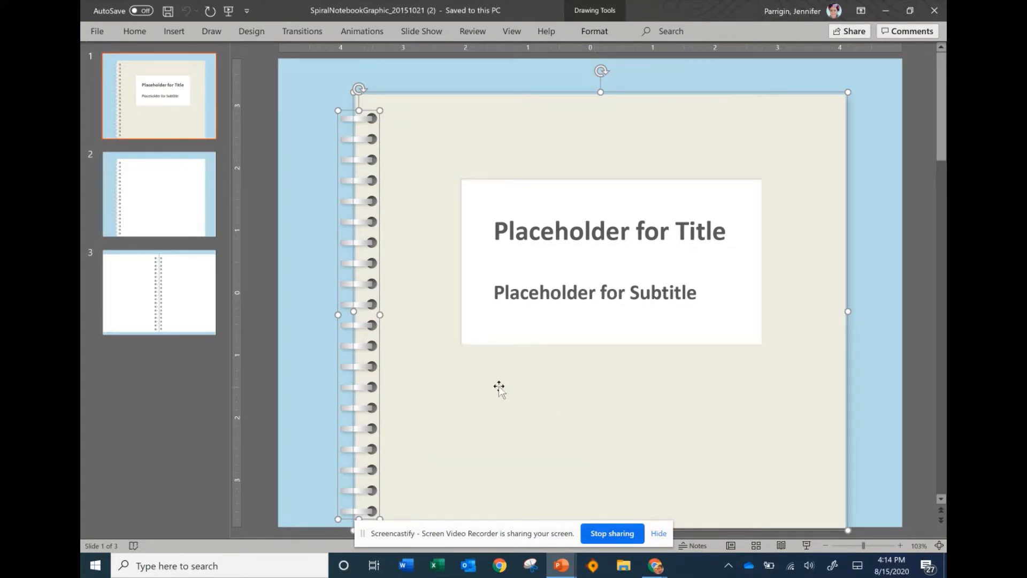
{"action": "mouse_move", "coordinate": [561, 565]}
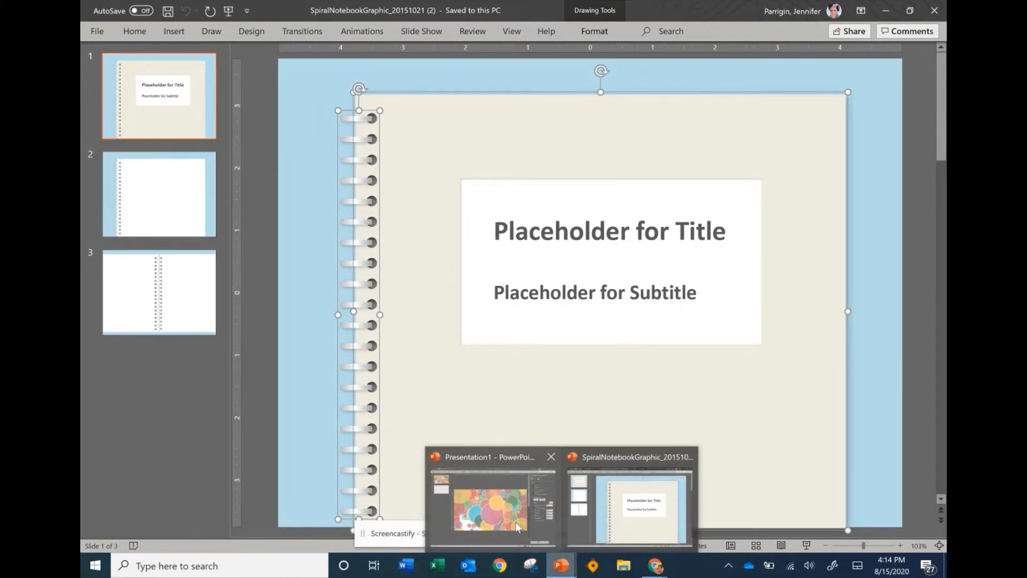
{"action": "left_click", "coordinate": [515, 521]}
{"action": "key", "text": "ctrl+v"}
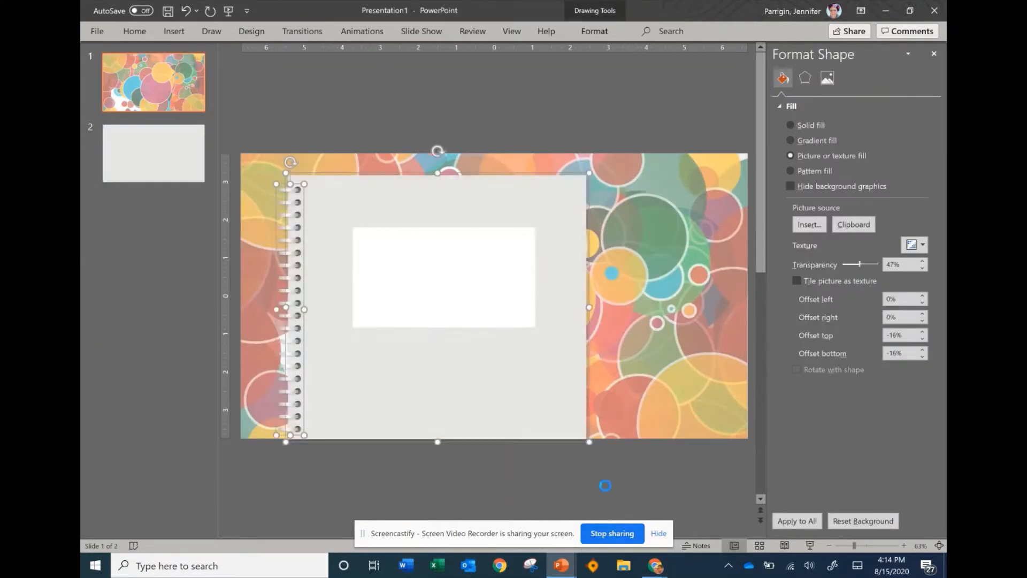
{"action": "left_click", "coordinate": [650, 376]}
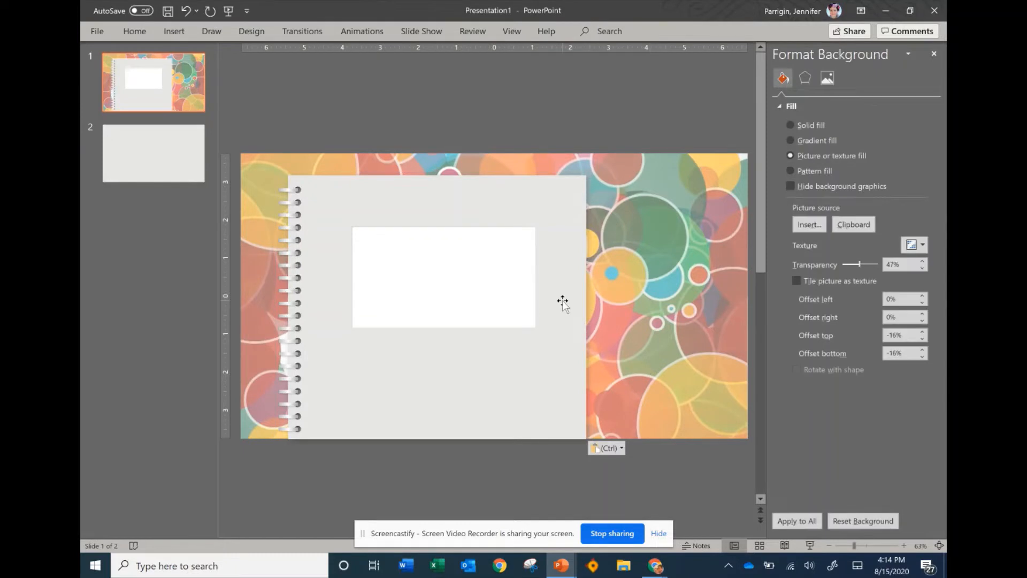
Narrow the notebook cover together with its spiral binding and center the notebook on the slide.
{"action": "left_click", "coordinate": [561, 300]}
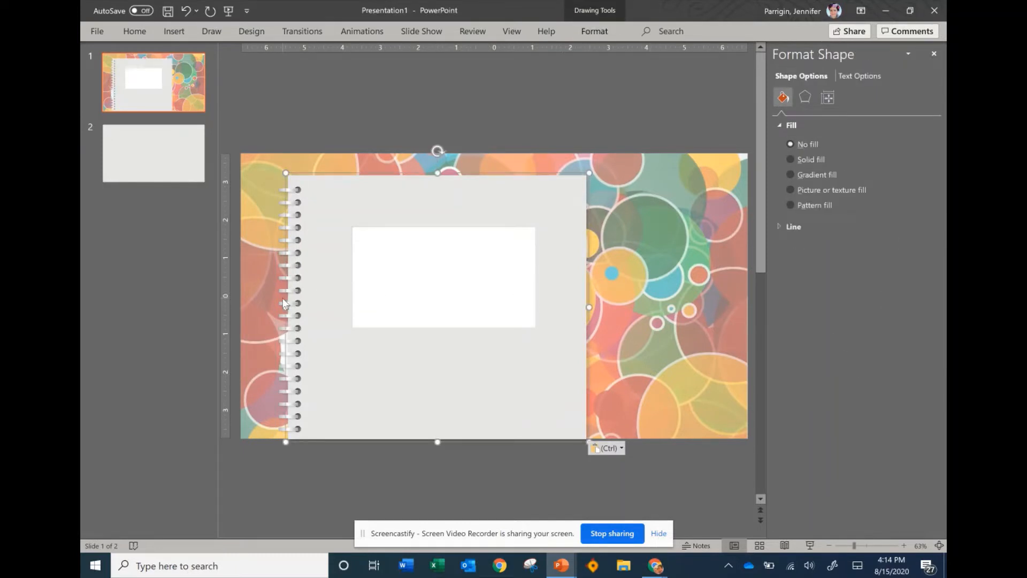
{"action": "left_click", "coordinate": [287, 300], "text": "shift"}
{"action": "left_click", "coordinate": [287, 303], "text": "shift"}
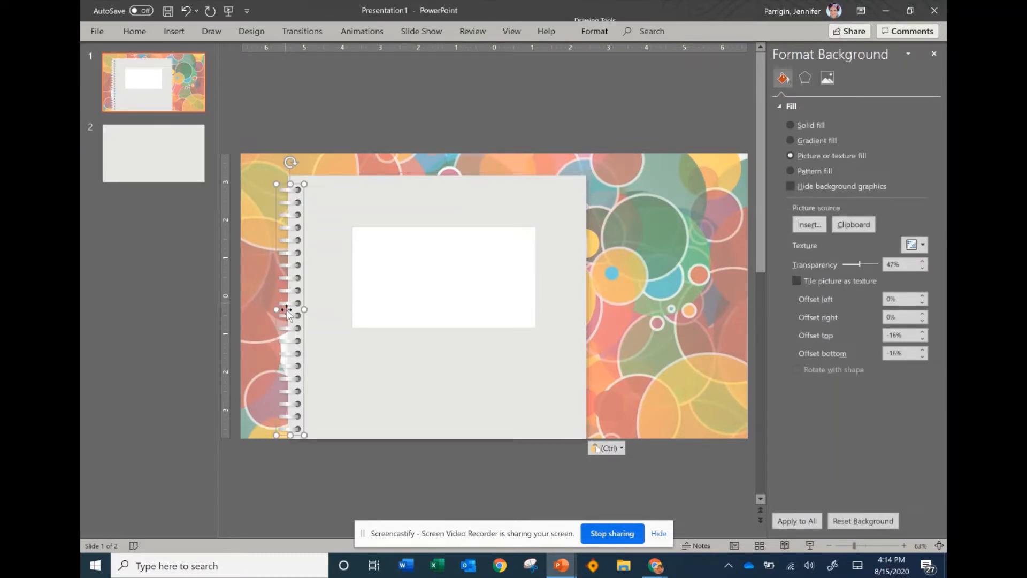
{"action": "left_click", "coordinate": [332, 333], "text": "shift"}
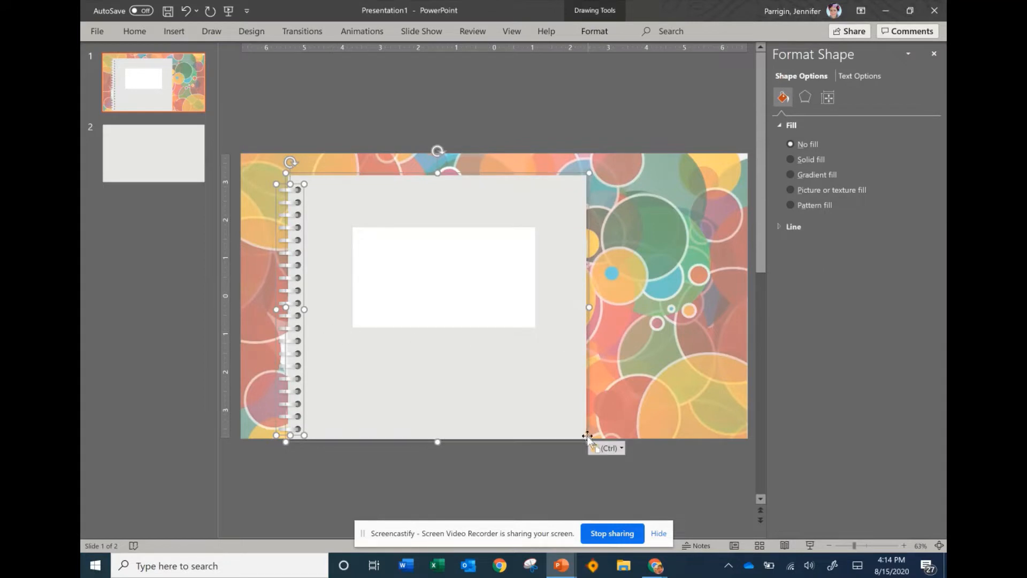
{"action": "mouse_move", "coordinate": [590, 306]}
{"action": "left_mouse_down"}
{"action": "mouse_move", "coordinate": [454, 316]}
{"action": "mouse_move", "coordinate": [534, 323]}
{"action": "mouse_move", "coordinate": [568, 295]}
{"action": "mouse_move", "coordinate": [597, 296]}
{"action": "left_mouse_up"}
{"action": "left_click", "coordinate": [525, 124]}
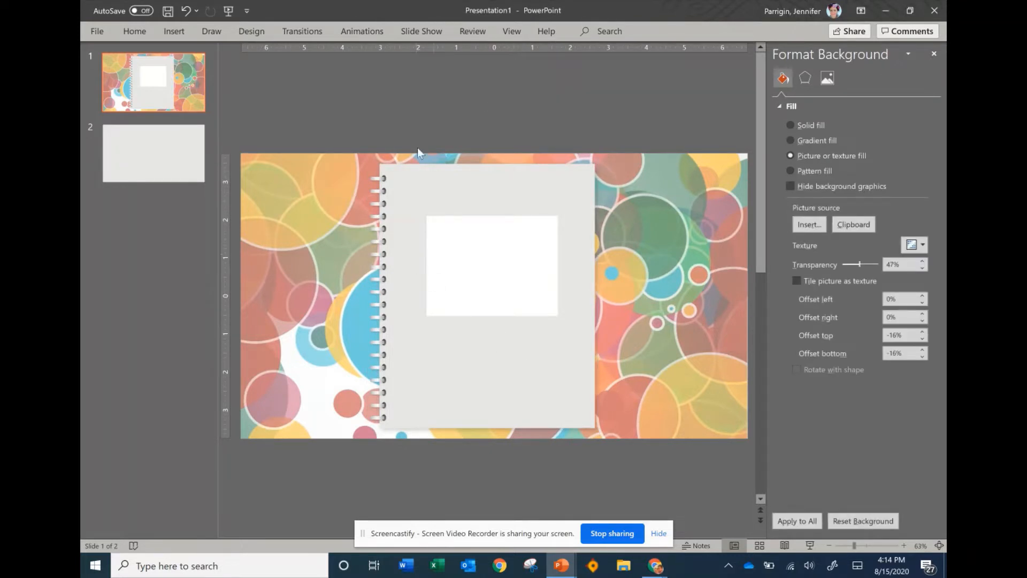
Give the notebook cover a solid fill in the recently used orange.
{"action": "left_click", "coordinate": [516, 380]}
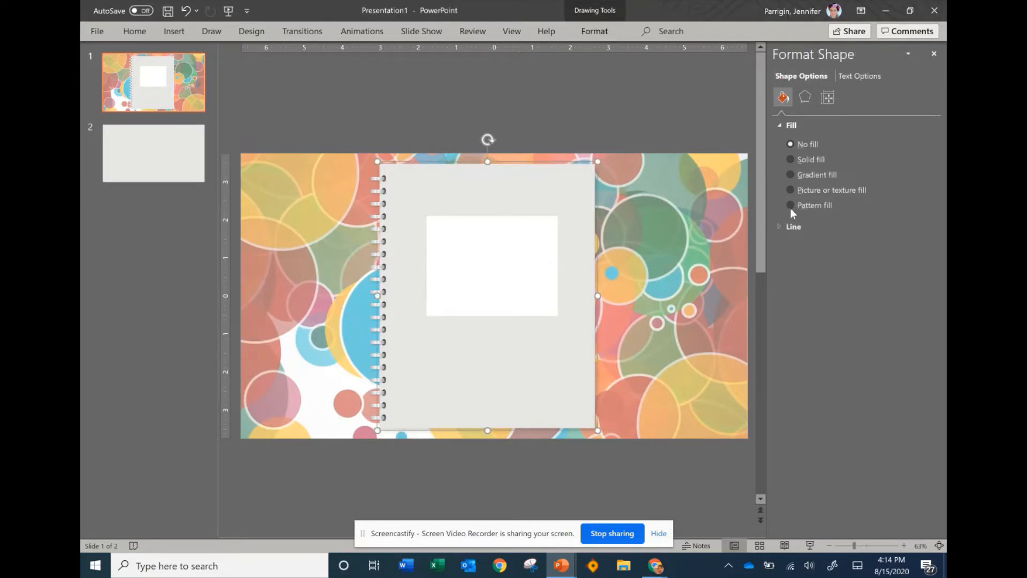
{"action": "left_click", "coordinate": [805, 159]}
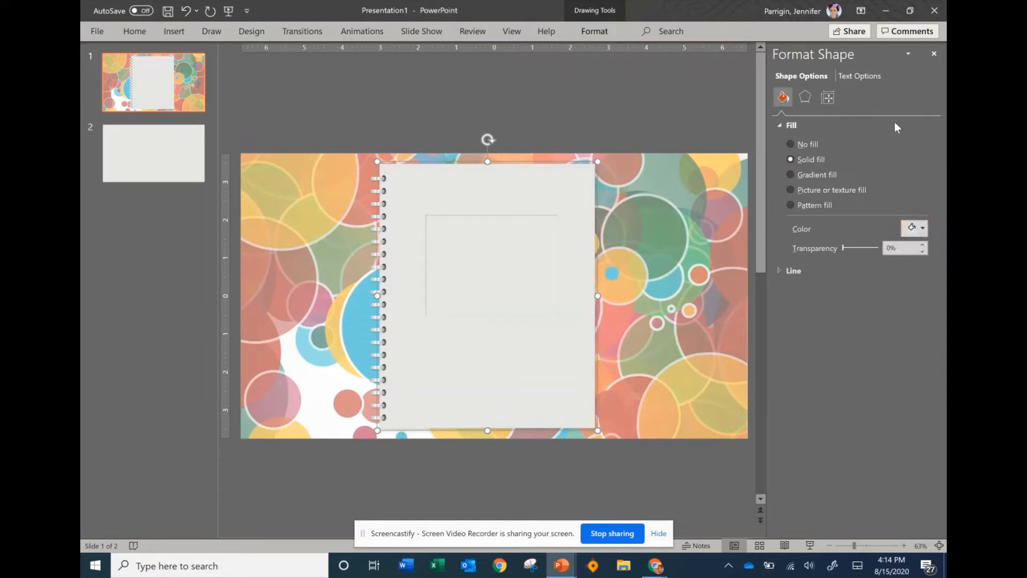
{"action": "left_click", "coordinate": [918, 228]}
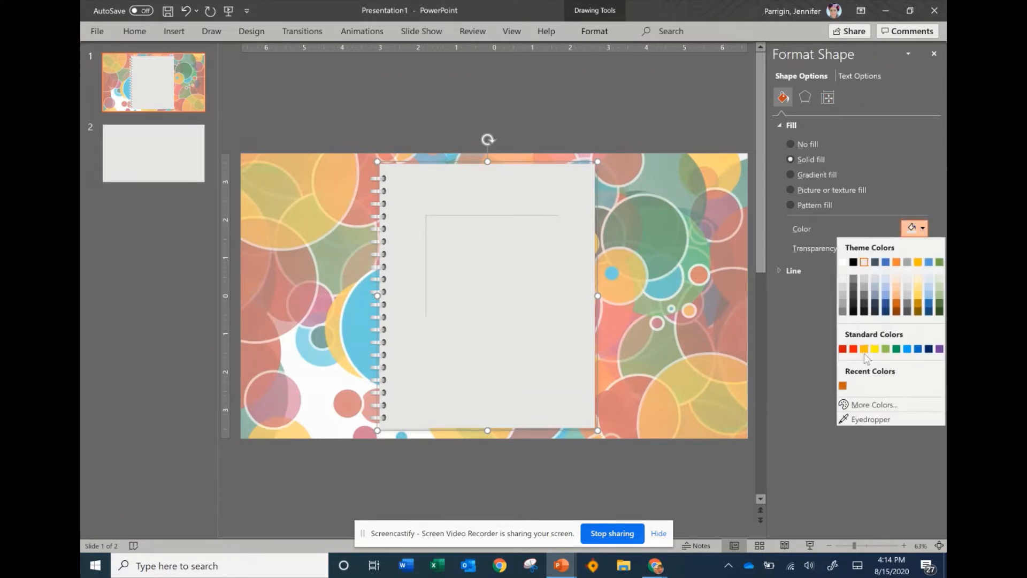
{"action": "left_click", "coordinate": [843, 386]}
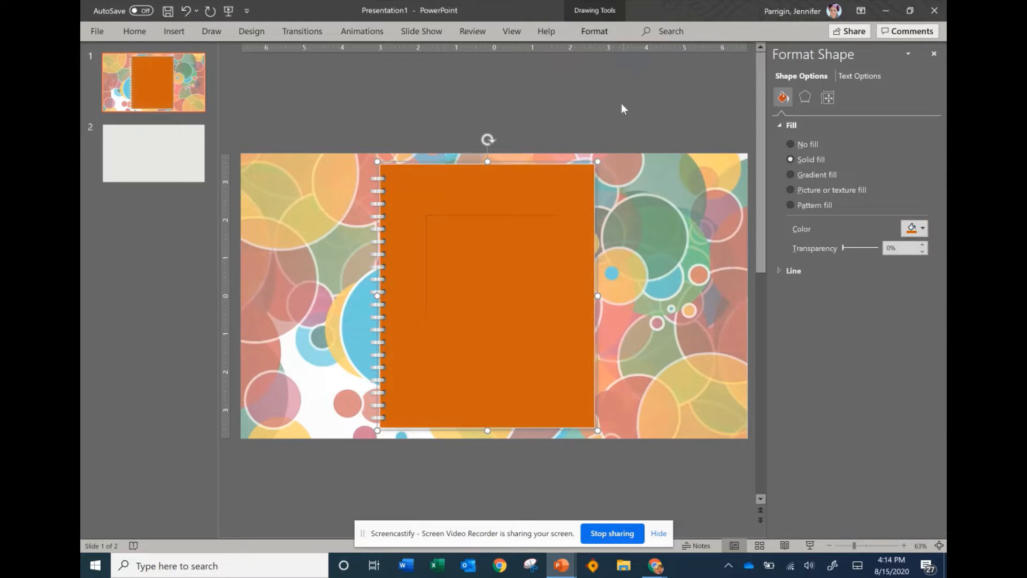
{"action": "left_click", "coordinate": [621, 109]}
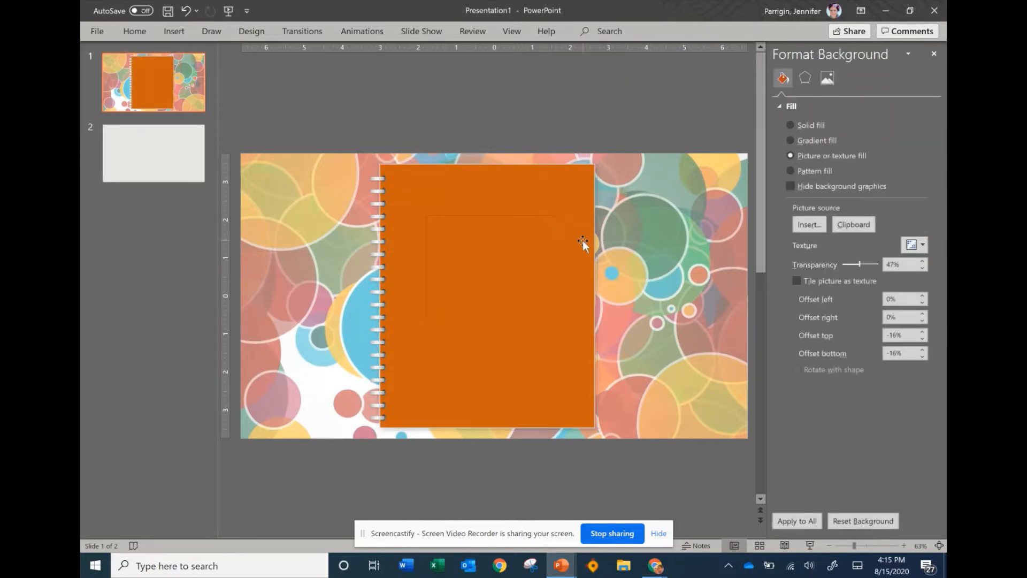
Move the orange cover and its spiral binding together slightly to the left on the slide.
{"action": "left_click", "coordinate": [375, 244]}
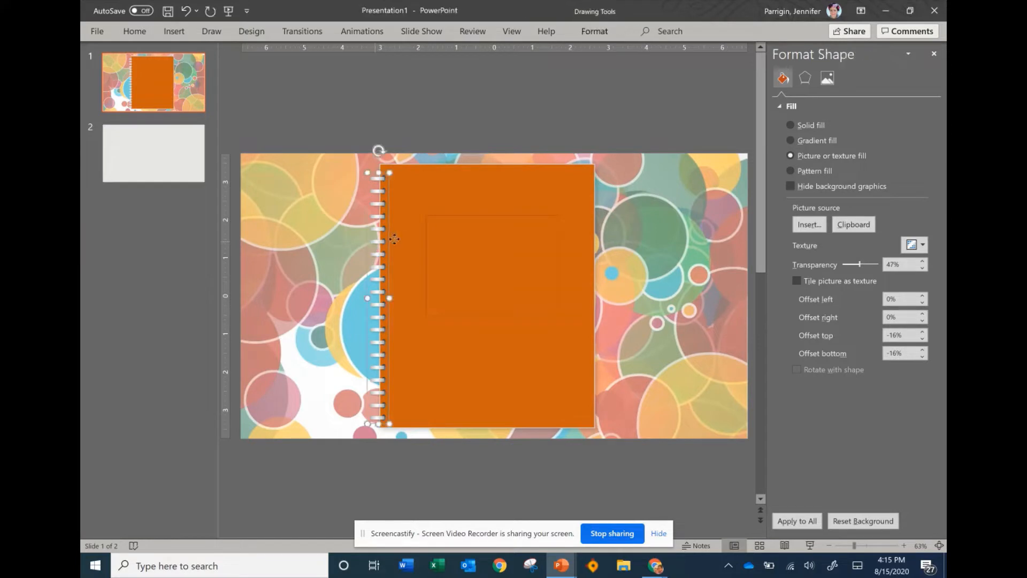
{"action": "left_click_drag", "start_coordinate": [402, 238], "coordinate": [377, 237]}
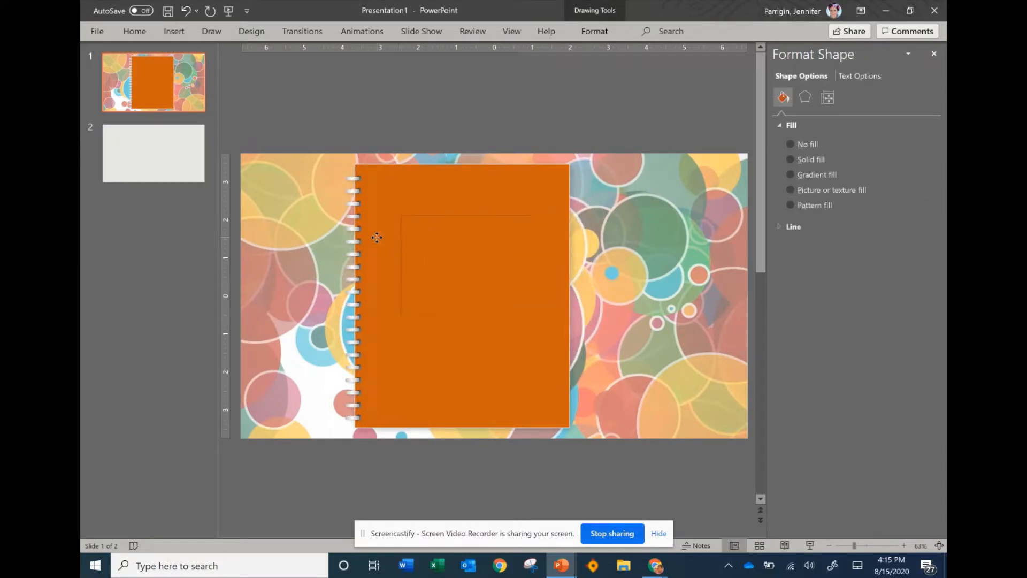
{"action": "left_click", "coordinate": [486, 102]}
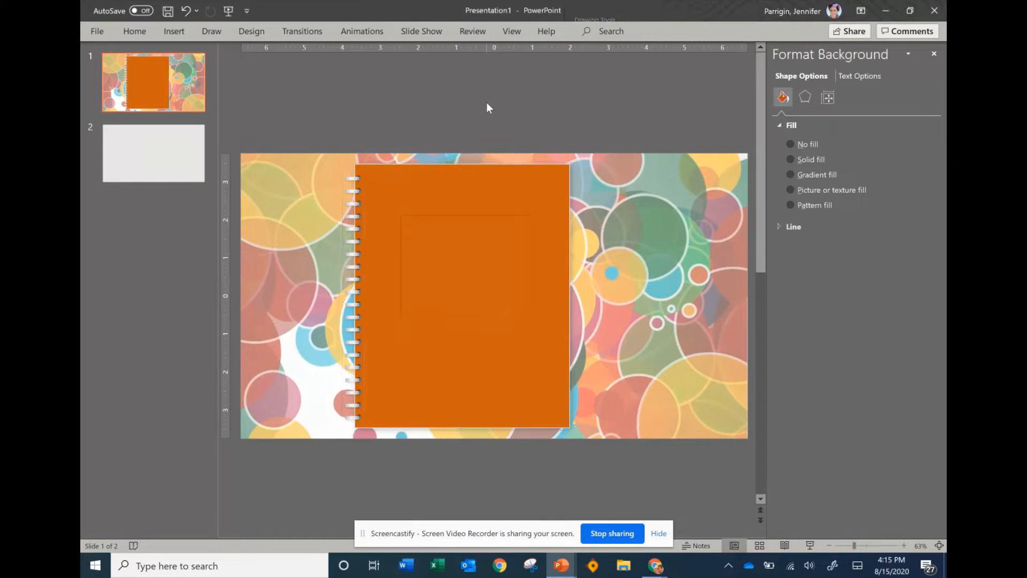
Draw a small upright rectangle with rounded top corners and place it as a tab against the cover's upper right edge.
{"action": "left_click", "coordinate": [178, 31]}
{"action": "left_click", "coordinate": [205, 29]}
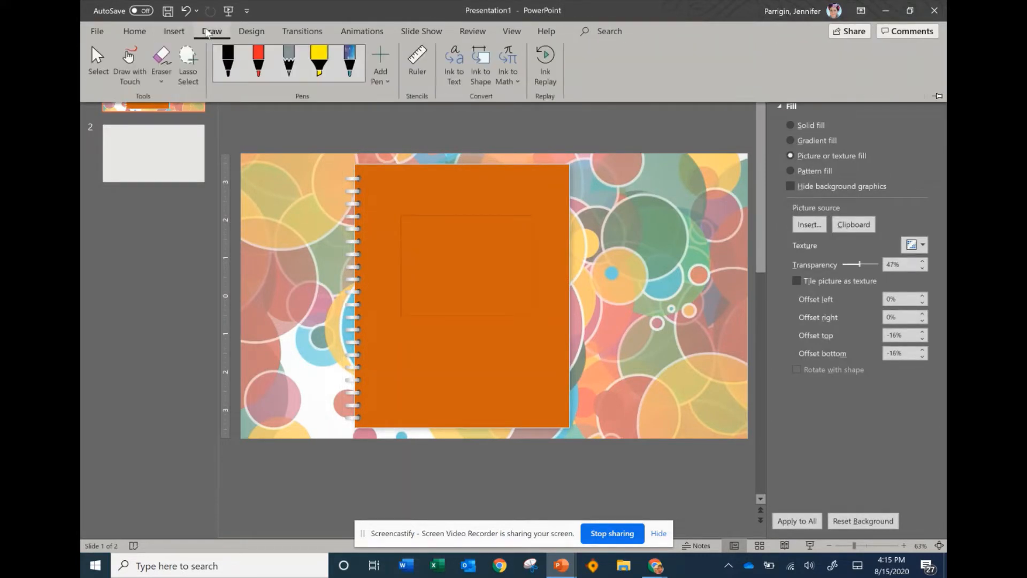
{"action": "left_click", "coordinate": [174, 31]}
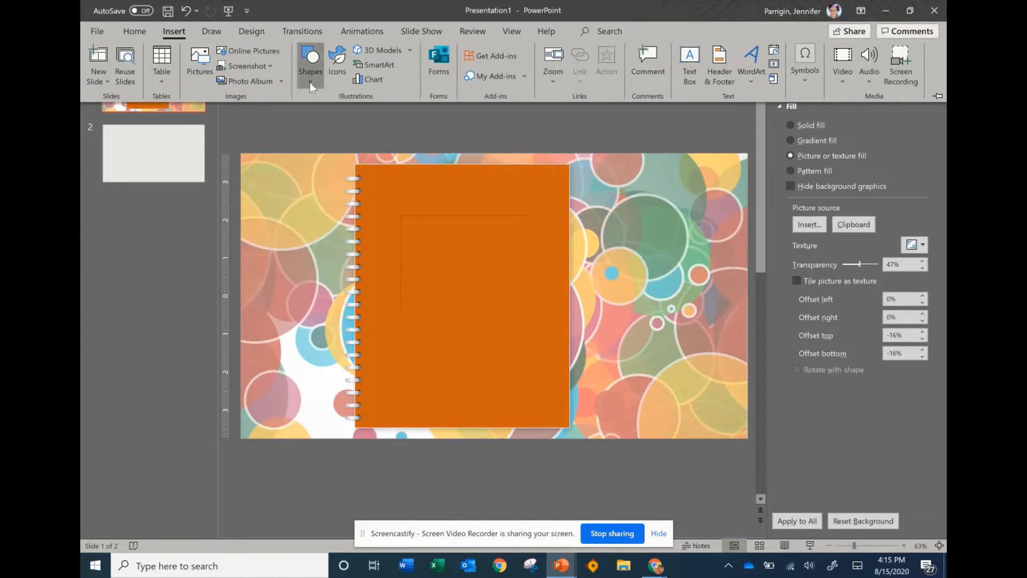
{"action": "left_click", "coordinate": [310, 82]}
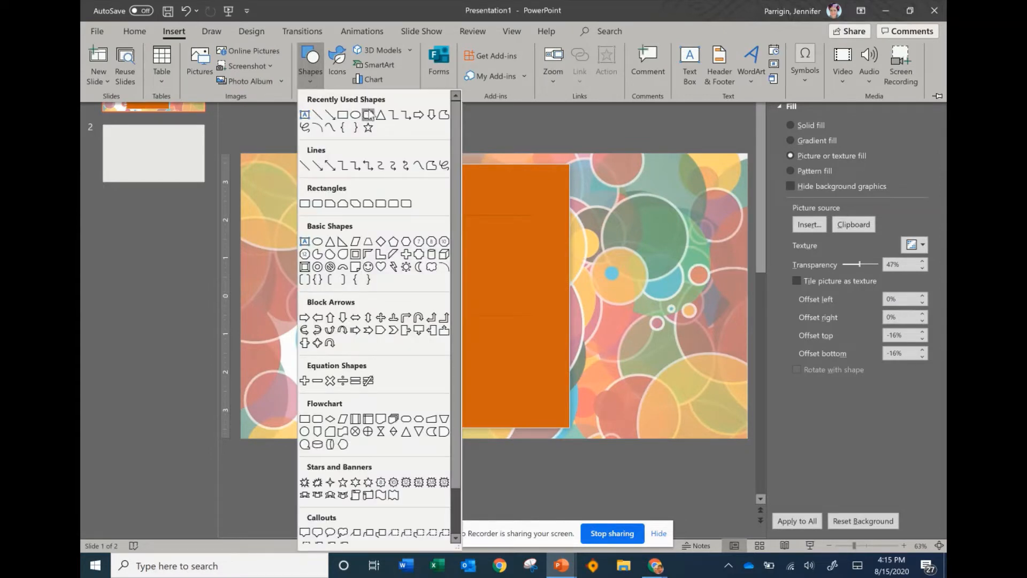
{"action": "left_click", "coordinate": [393, 203]}
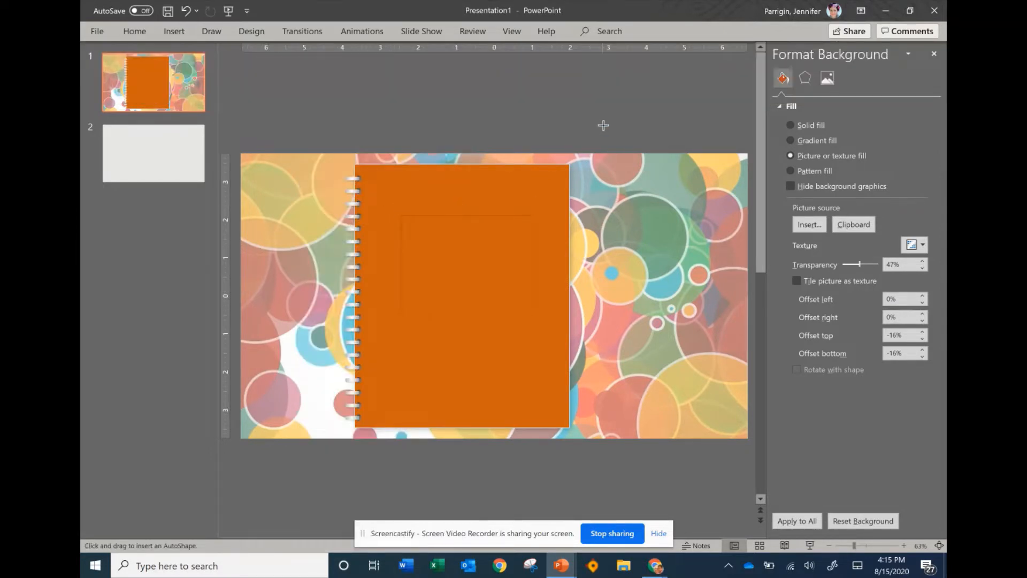
{"action": "left_click_drag", "start_coordinate": [594, 177], "coordinate": [607, 237]}
{"action": "left_click_drag", "start_coordinate": [600, 200], "coordinate": [580, 195]}
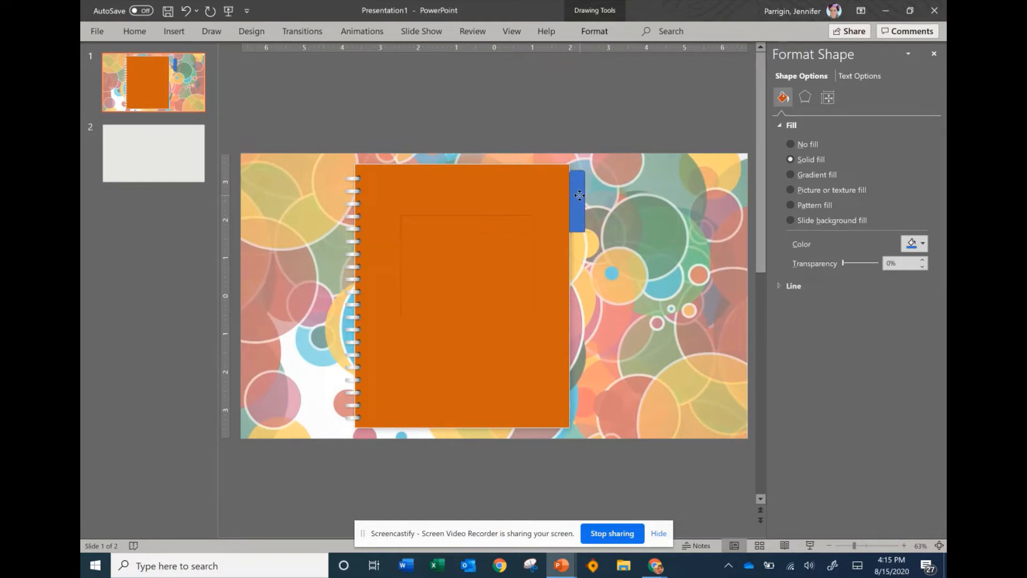
{"action": "left_click_drag", "start_coordinate": [579, 195], "coordinate": [579, 195]}
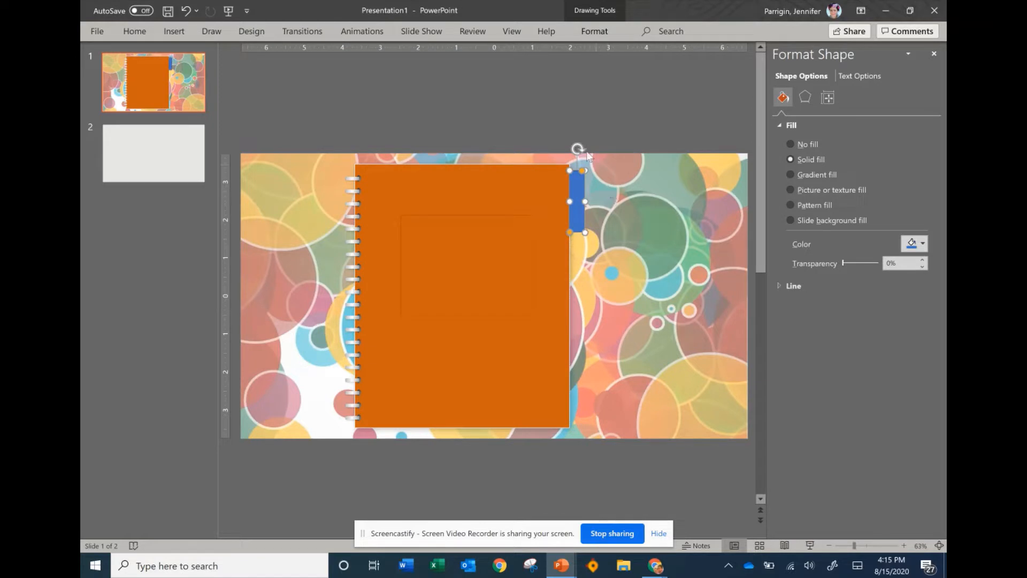
Resize the blue tab and rotate it 90° counterclockwise so it stands upright against the cover's upper right edge.
{"action": "left_click", "coordinate": [596, 192]}
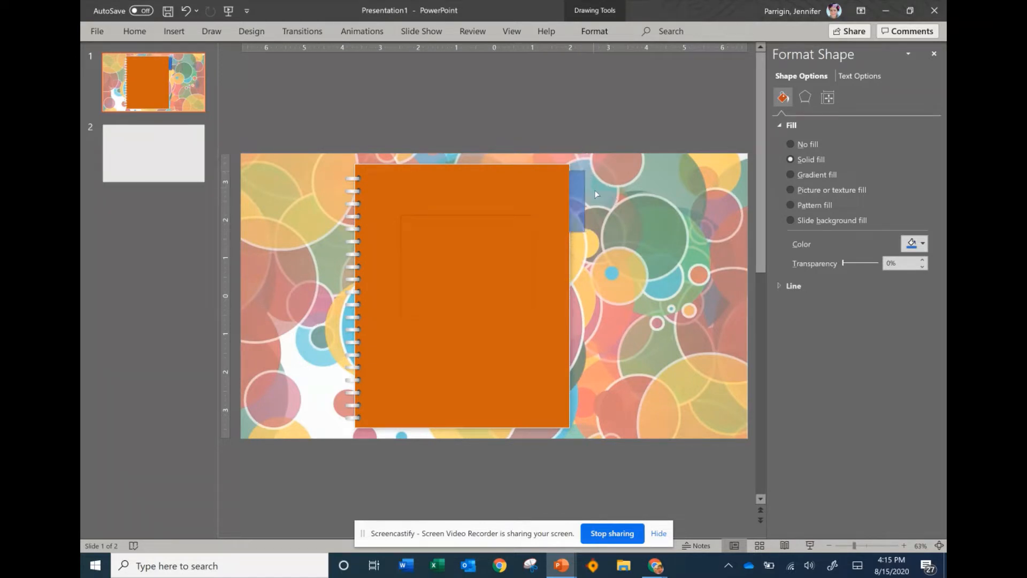
{"action": "left_click_drag", "start_coordinate": [594, 190], "coordinate": [646, 201]}
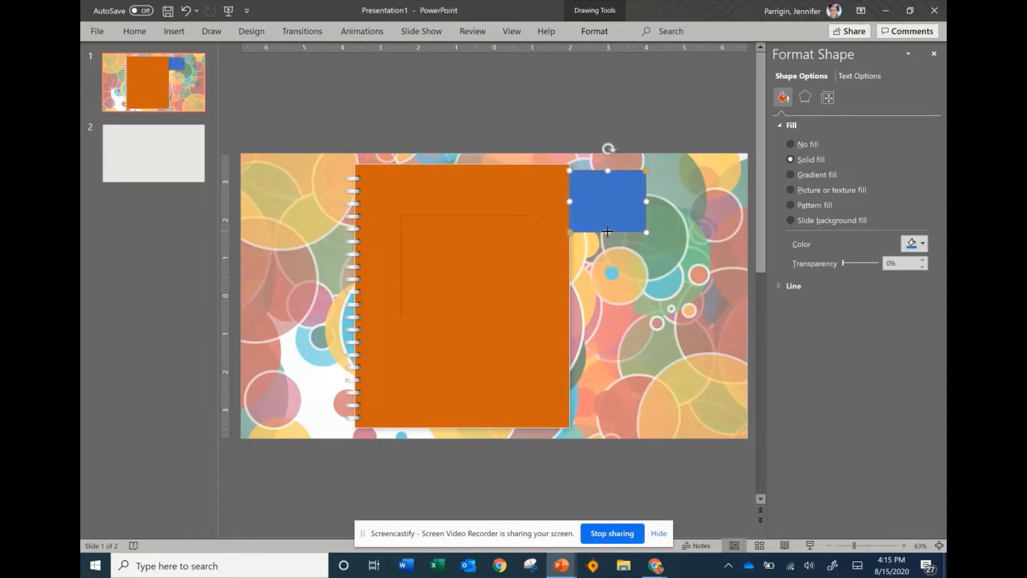
{"action": "left_click_drag", "start_coordinate": [607, 232], "coordinate": [609, 194]}
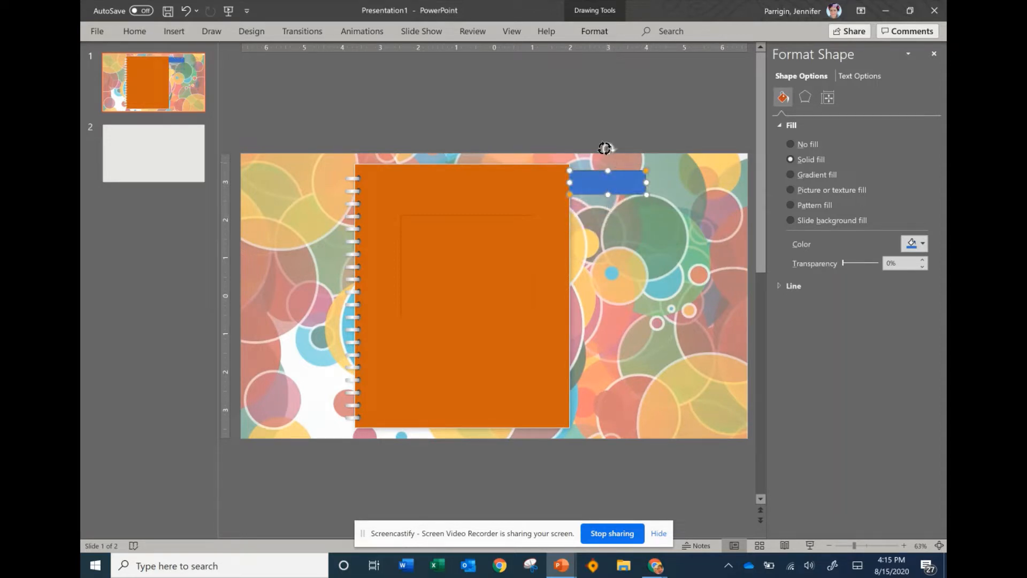
{"action": "left_click_drag", "start_coordinate": [608, 148], "coordinate": [596, 213]}
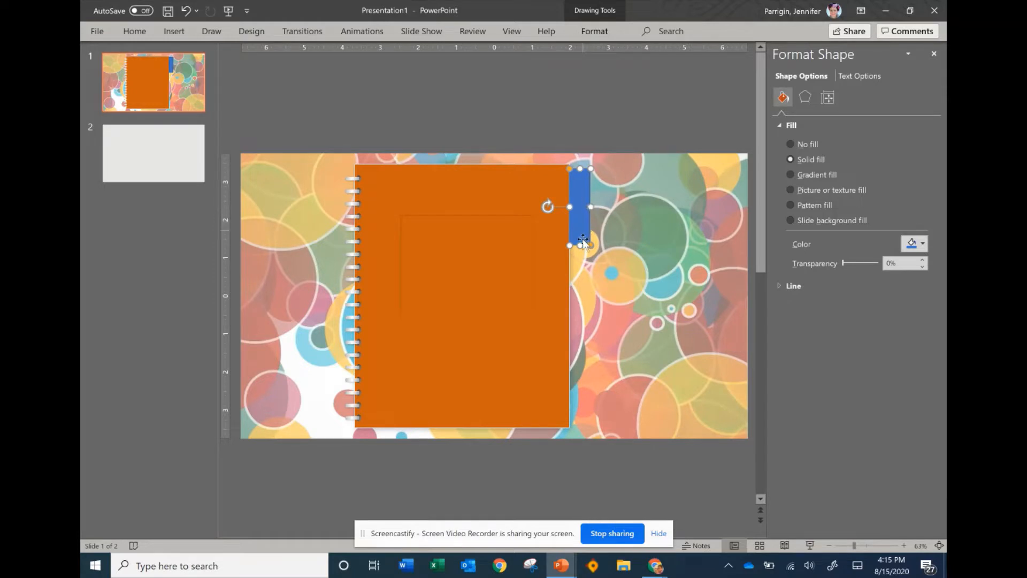
{"action": "key", "text": "Delete"}
{"action": "key", "text": "ctrl+z"}
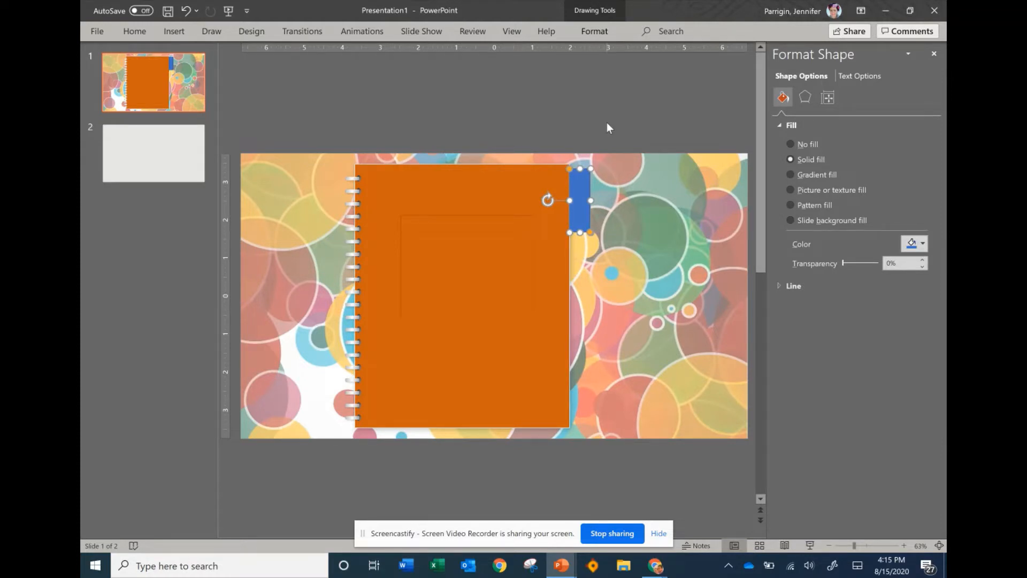
Duplicate the blue tab three times and stack the copies down the cover's right edge below the original.
{"action": "key", "text": "ctrl+c"}
{"action": "left_click", "coordinate": [599, 249]}
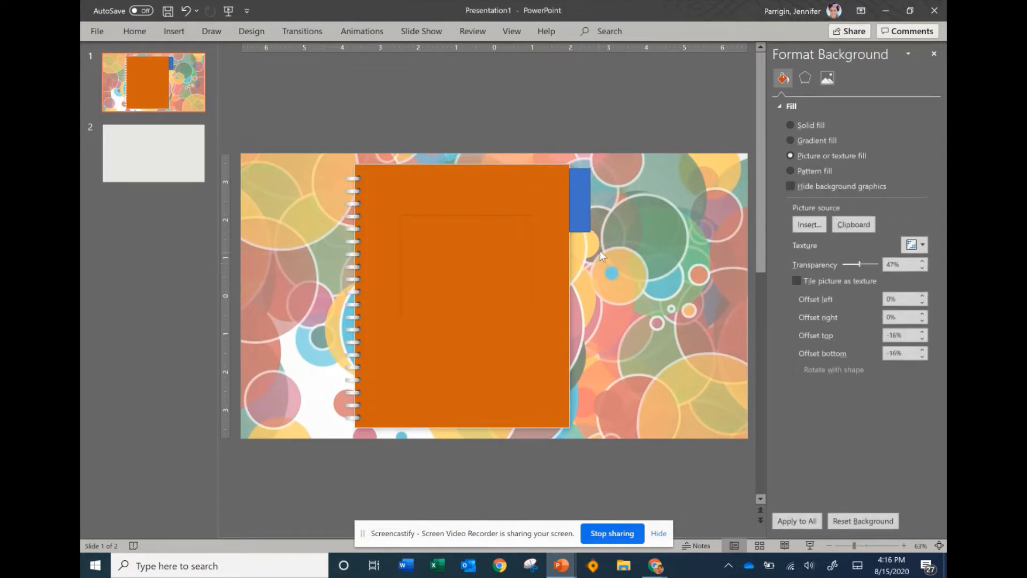
{"action": "key", "text": "ctrl+v"}
{"action": "left_click_drag", "start_coordinate": [589, 221], "coordinate": [583, 283]}
{"action": "left_click", "coordinate": [584, 213]}
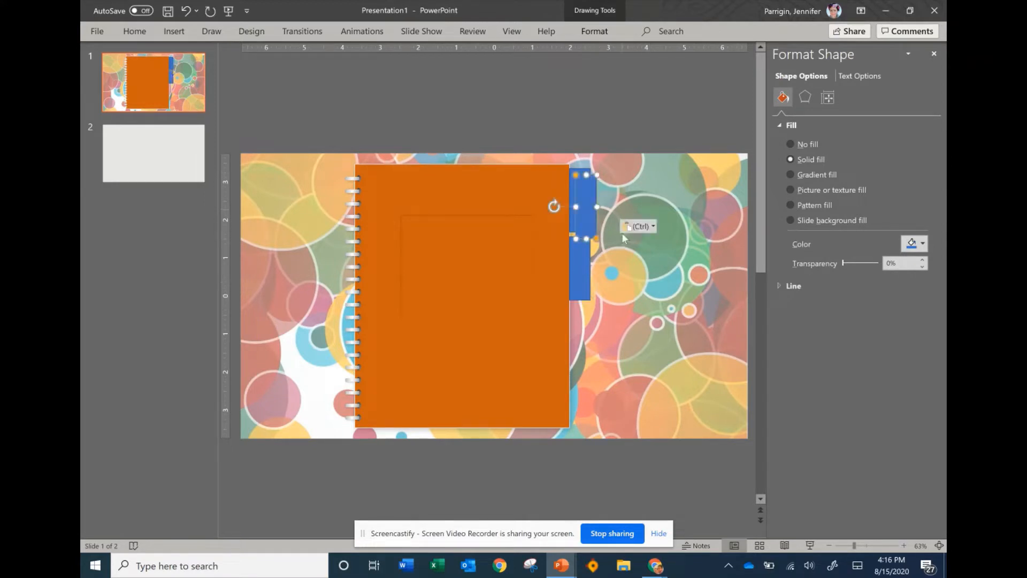
{"action": "left_click_drag", "start_coordinate": [584, 212], "coordinate": [580, 345]}
{"action": "key", "text": "ctrl+v"}
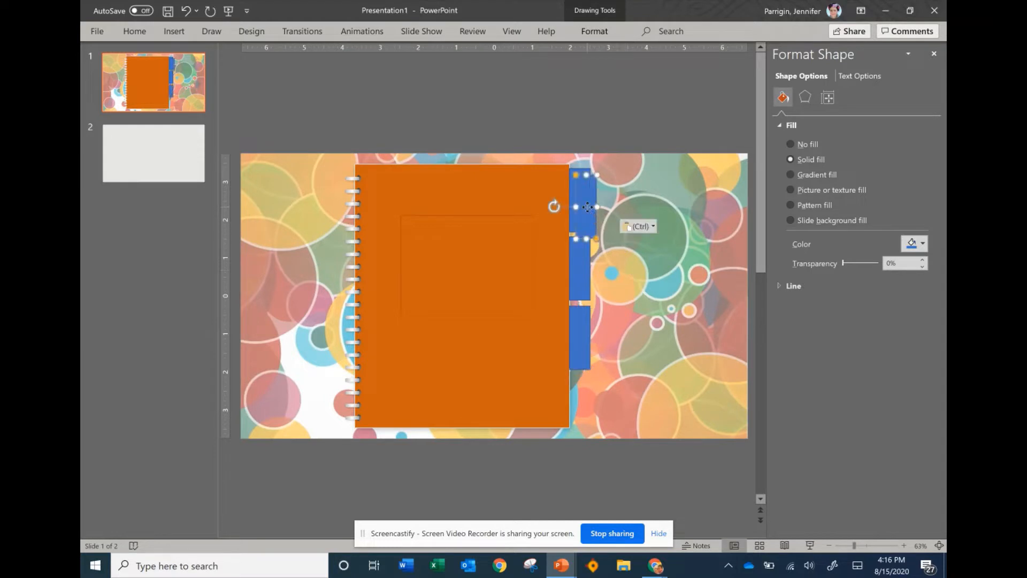
{"action": "left_click_drag", "start_coordinate": [580, 217], "coordinate": [582, 396]}
{"action": "key", "text": "Escape"}
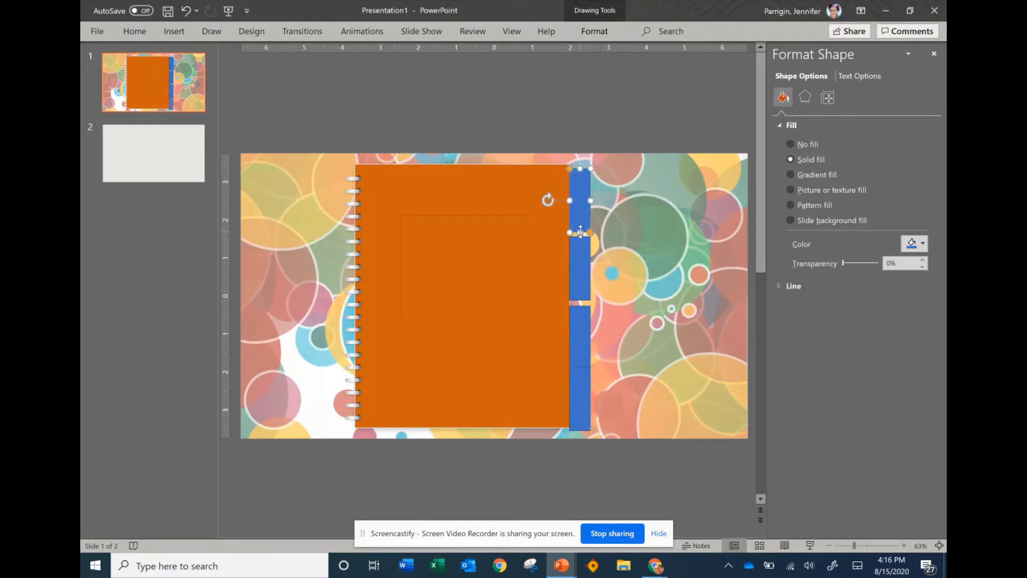
Shorten the blue tabs and shift them so small gaps separate them along the cover's right edge.
{"action": "left_click_drag", "start_coordinate": [580, 230], "coordinate": [580, 223]}
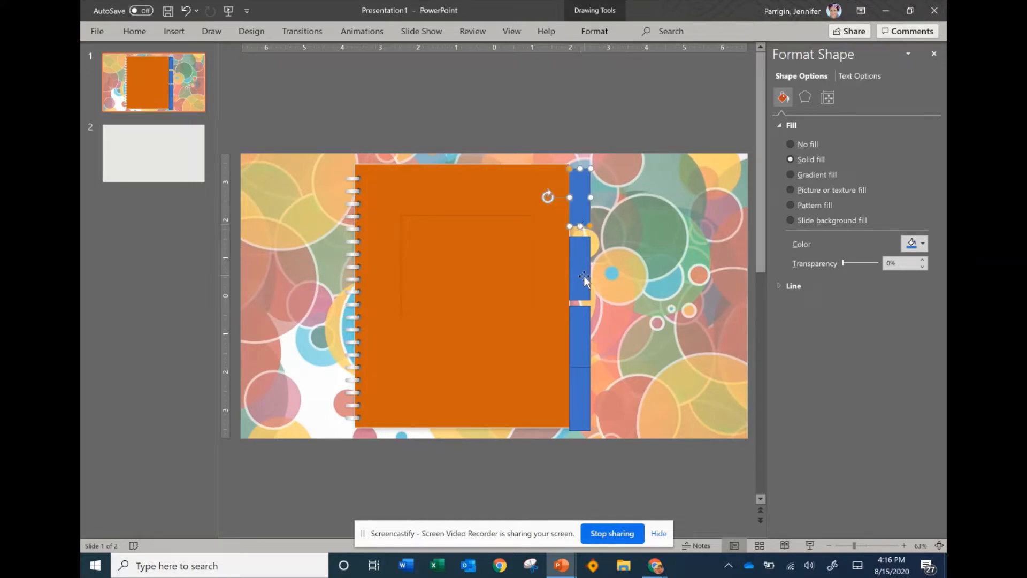
{"action": "left_click_drag", "start_coordinate": [583, 276], "coordinate": [579, 285]}
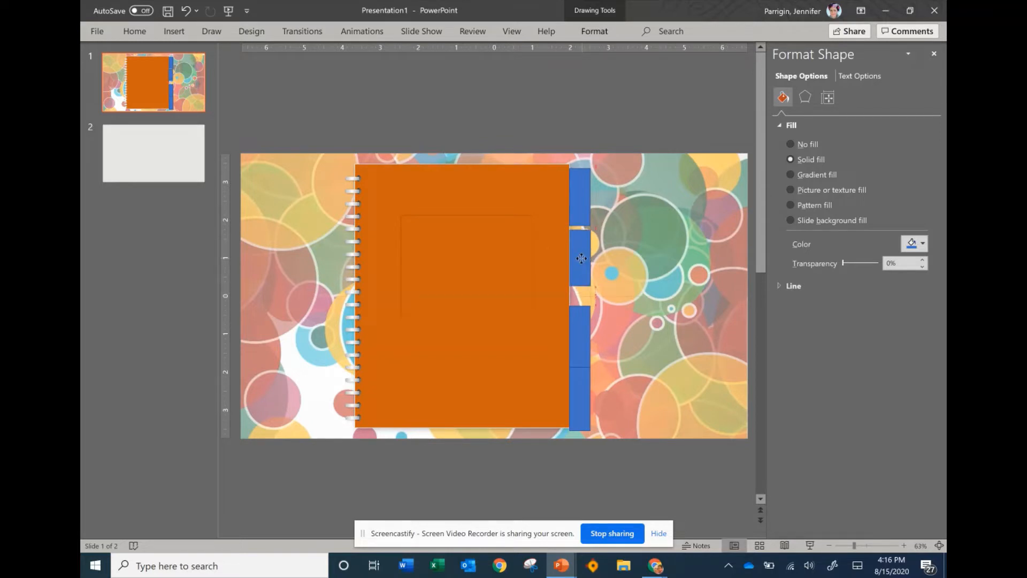
{"action": "left_click", "coordinate": [582, 259]}
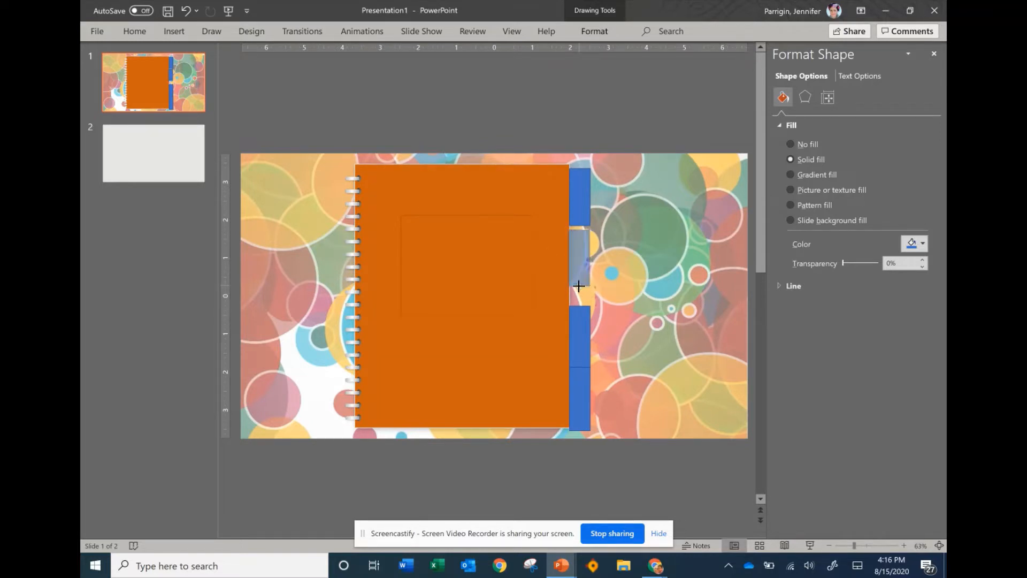
{"action": "left_click", "coordinate": [582, 321]}
{"action": "left_click_drag", "start_coordinate": [582, 324], "coordinate": [581, 312]}
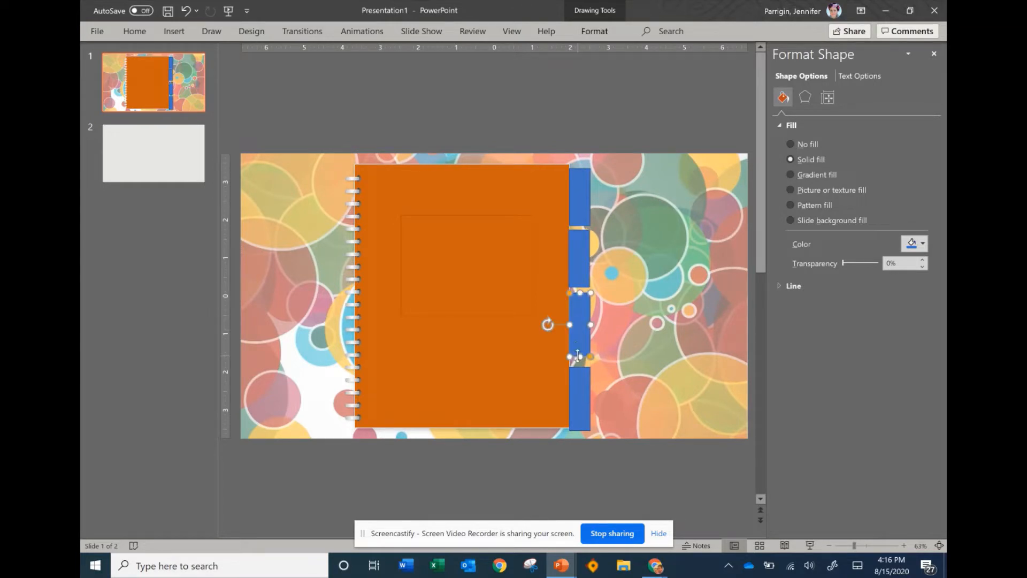
{"action": "left_click_drag", "start_coordinate": [578, 355], "coordinate": [579, 341]}
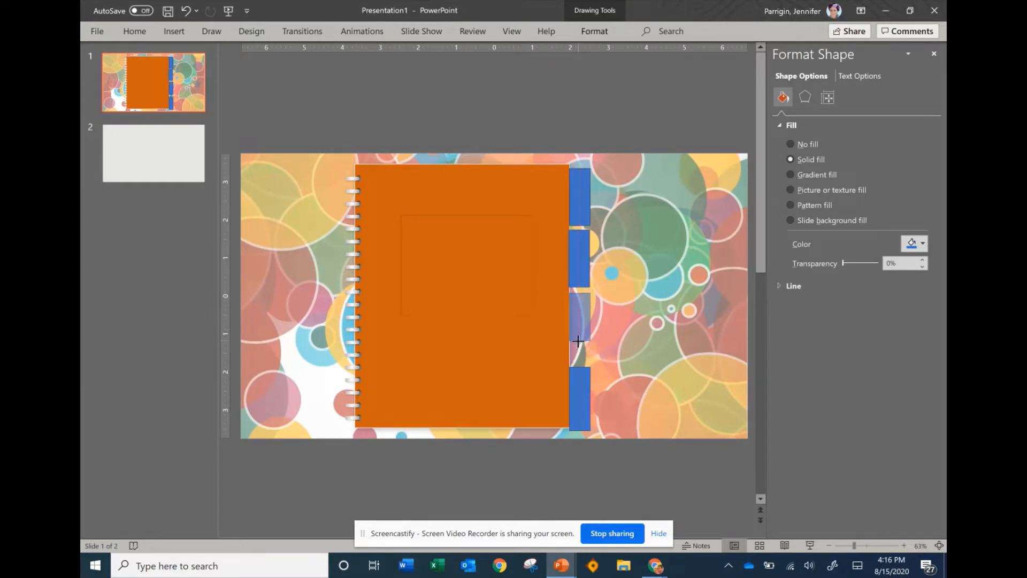
{"action": "left_click_drag", "start_coordinate": [581, 378], "coordinate": [580, 340]}
Delete the two middle tabs and replace them with copies of the shortened top tab, spaced down the cover's edge.
{"action": "key", "text": "ctrl+z"}
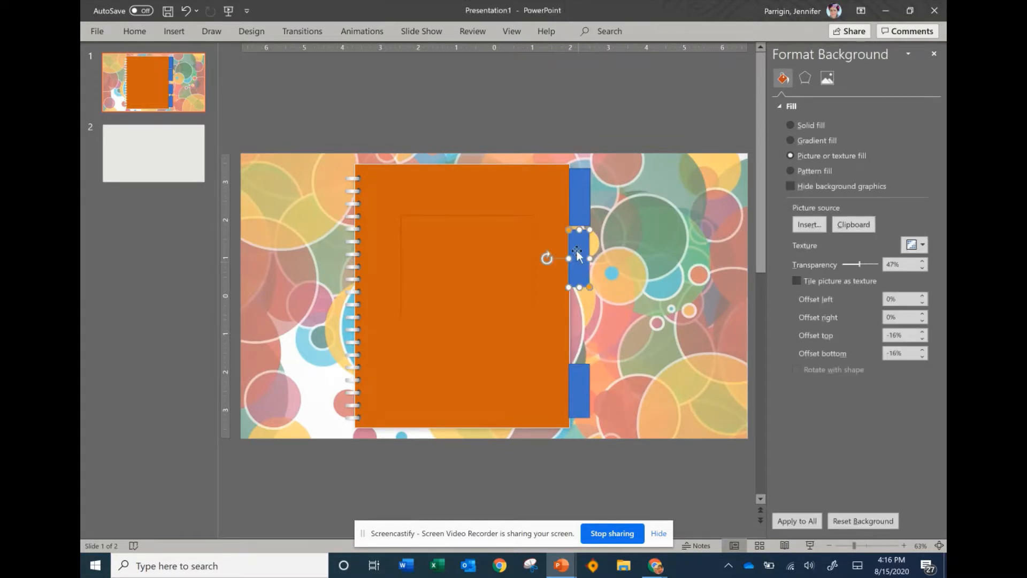
{"action": "key", "text": "ctrl+z"}
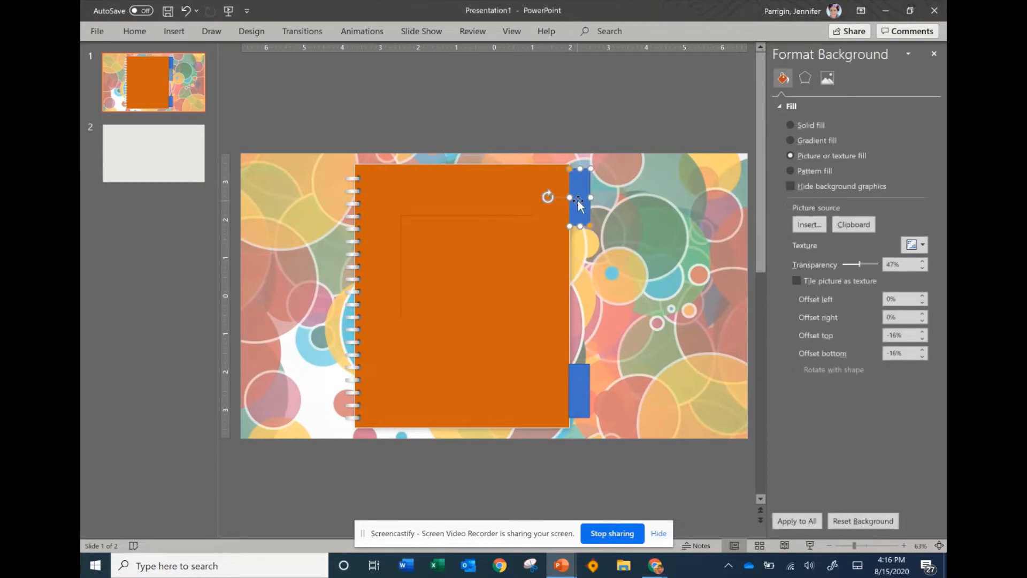
{"action": "left_click", "coordinate": [578, 203]}
{"action": "key", "text": "ctrl+v"}
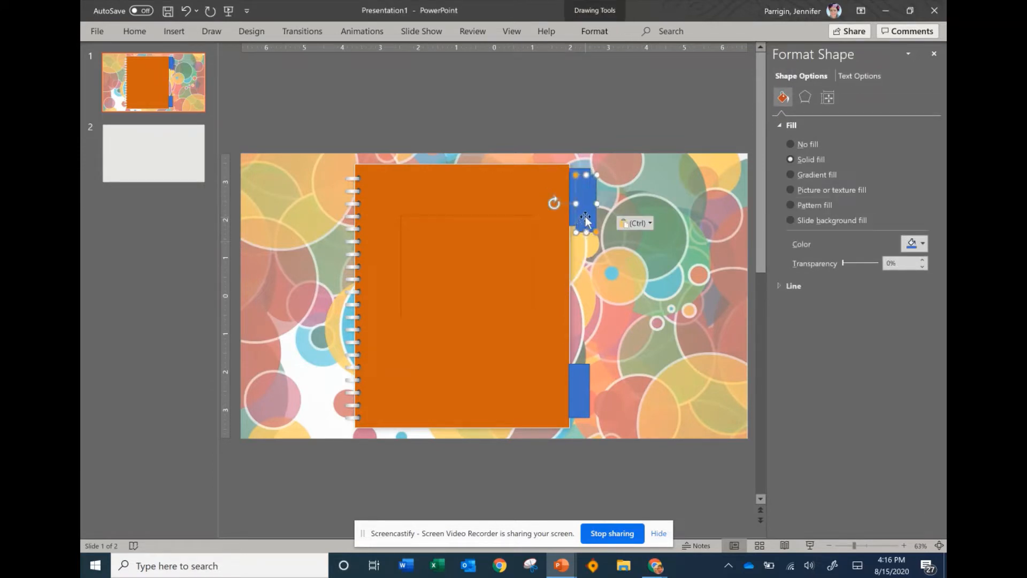
{"action": "left_click_drag", "start_coordinate": [579, 211], "coordinate": [580, 271]}
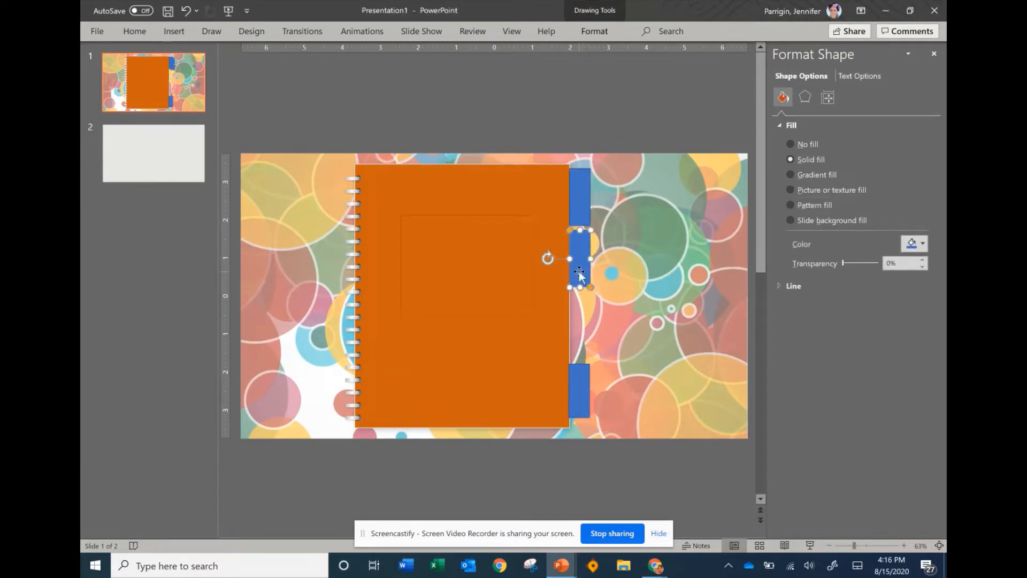
{"action": "key", "text": "ctrl+v"}
{"action": "left_click_drag", "start_coordinate": [583, 216], "coordinate": [578, 332]}
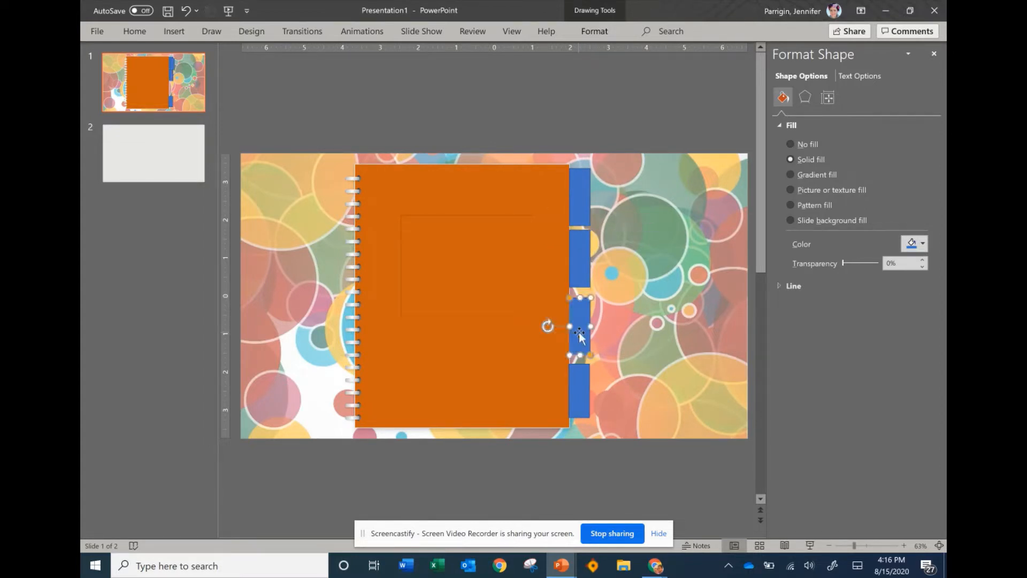
Fill all four tabs with the dark blue-gray theme color.
{"action": "left_click", "coordinate": [582, 216], "text": "shift"}
{"action": "left_click", "coordinate": [580, 259], "text": "shift"}
{"action": "left_click", "coordinate": [586, 393], "text": "shift"}
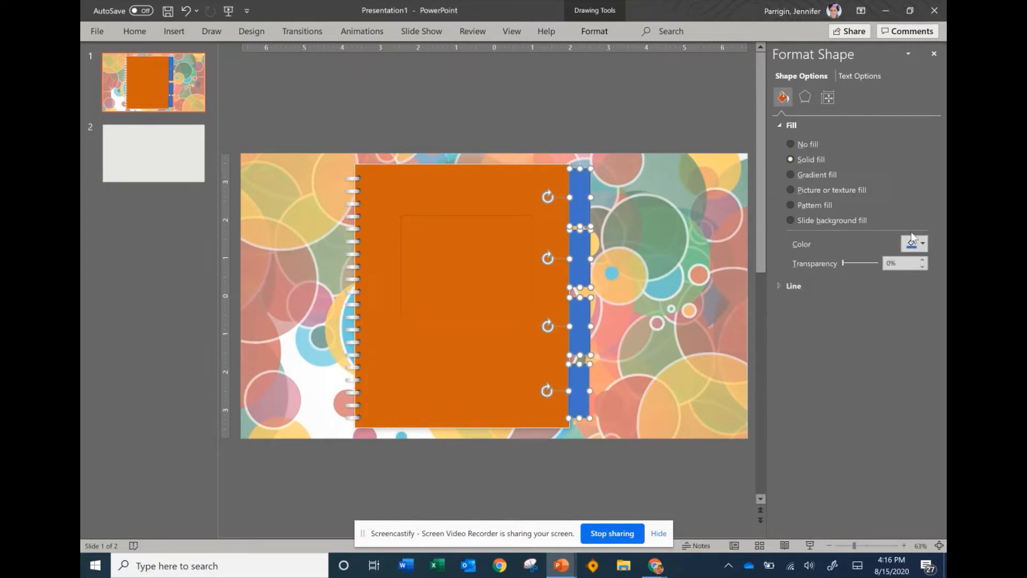
{"action": "left_click", "coordinate": [922, 245]}
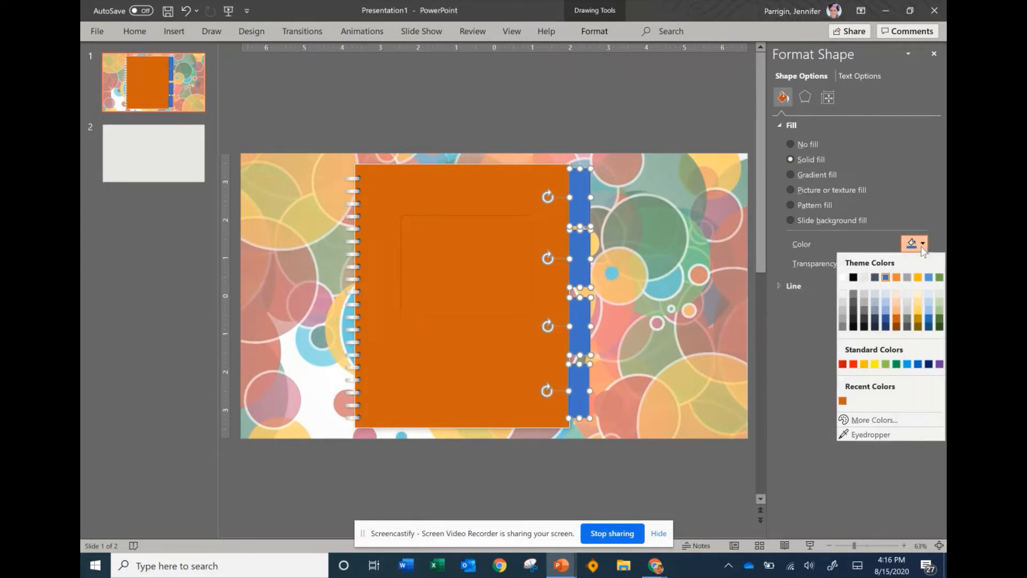
{"action": "left_click", "coordinate": [884, 321]}
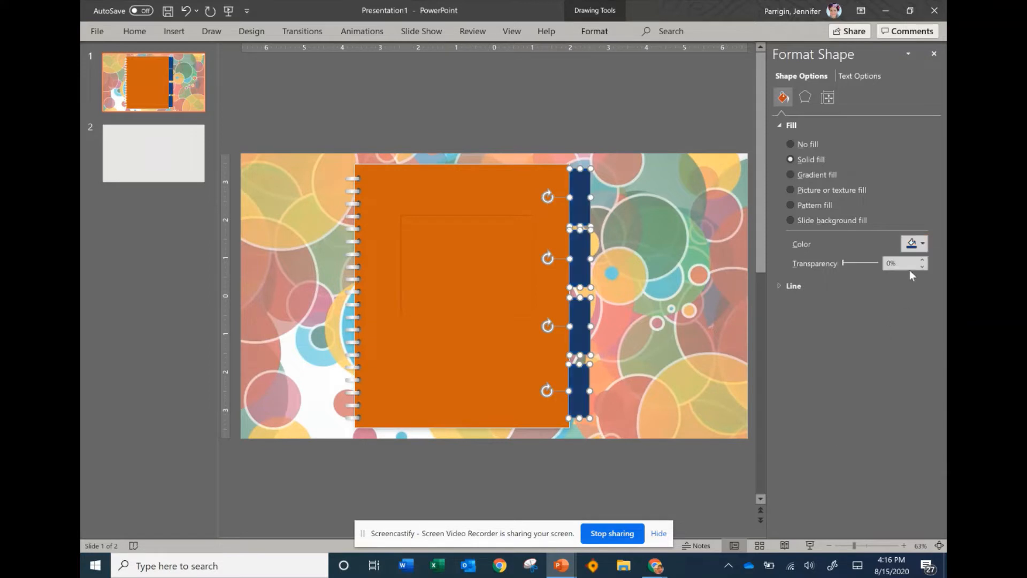
{"action": "left_click", "coordinate": [920, 244]}
{"action": "left_click", "coordinate": [872, 321]}
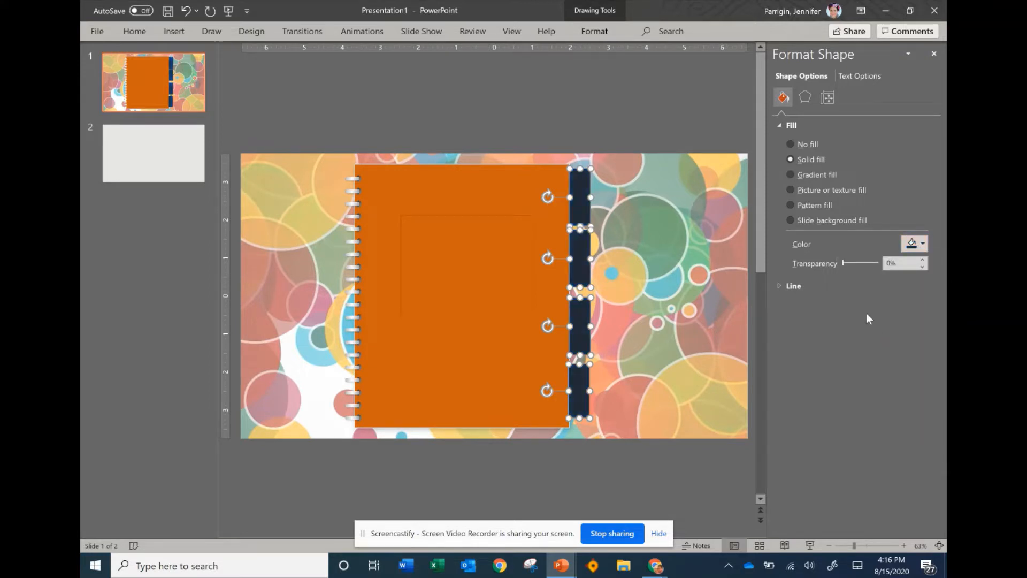
{"action": "left_click", "coordinate": [673, 343]}
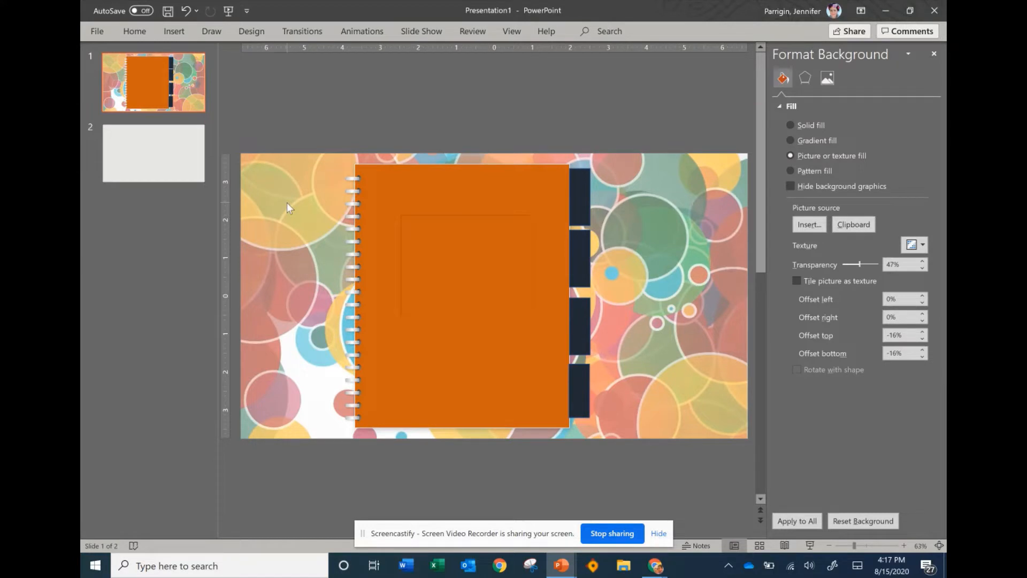
Apply the picture background to all slides and open slide 2.
{"action": "right_click", "coordinate": [682, 248]}
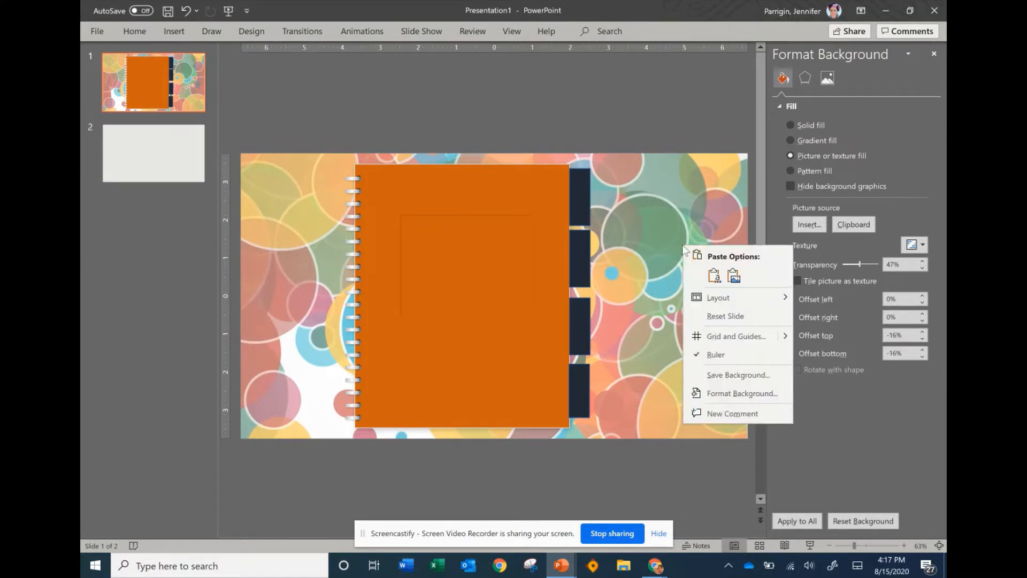
{"action": "left_click", "coordinate": [726, 392]}
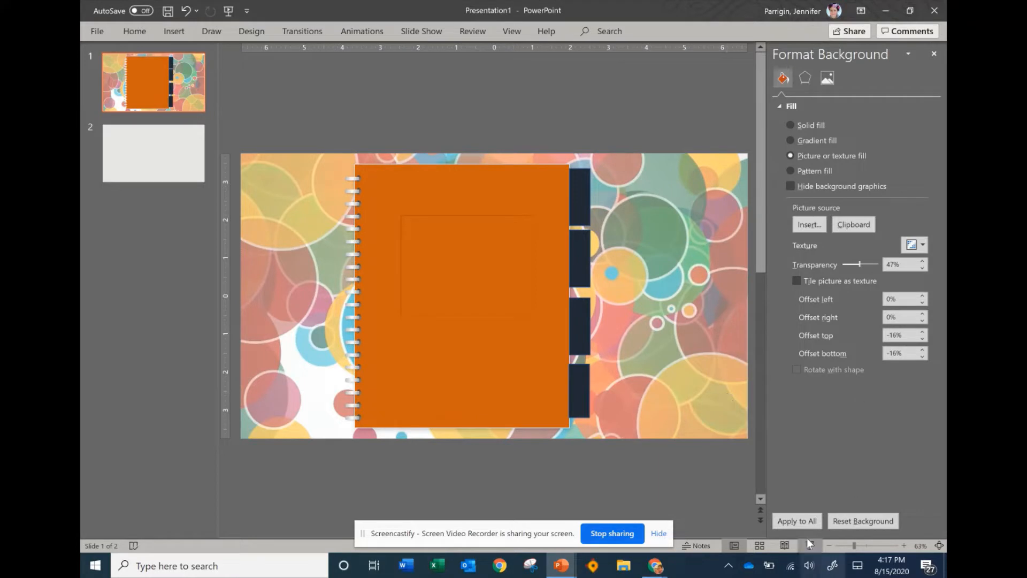
{"action": "left_click", "coordinate": [799, 521]}
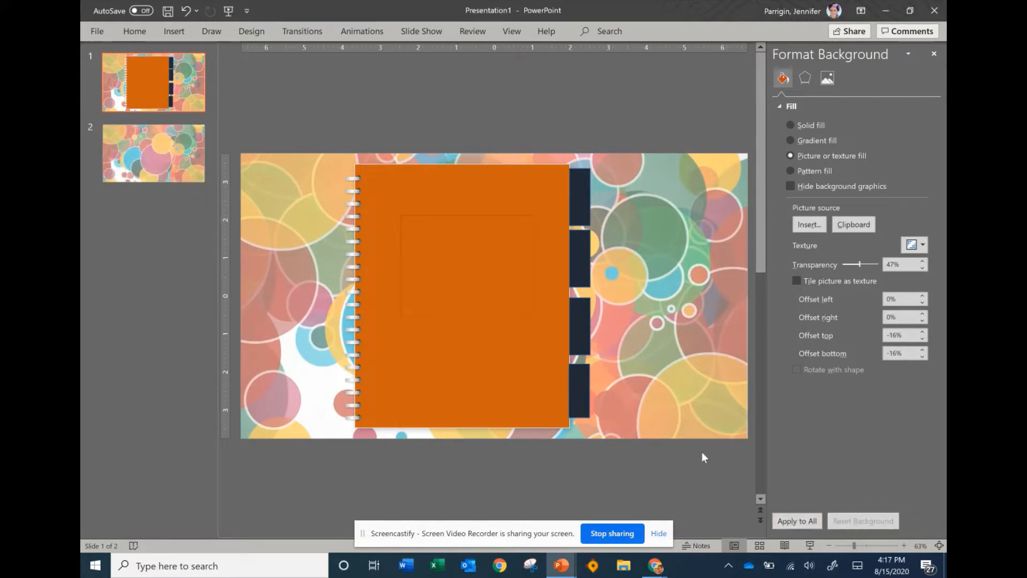
{"action": "left_click", "coordinate": [193, 177]}
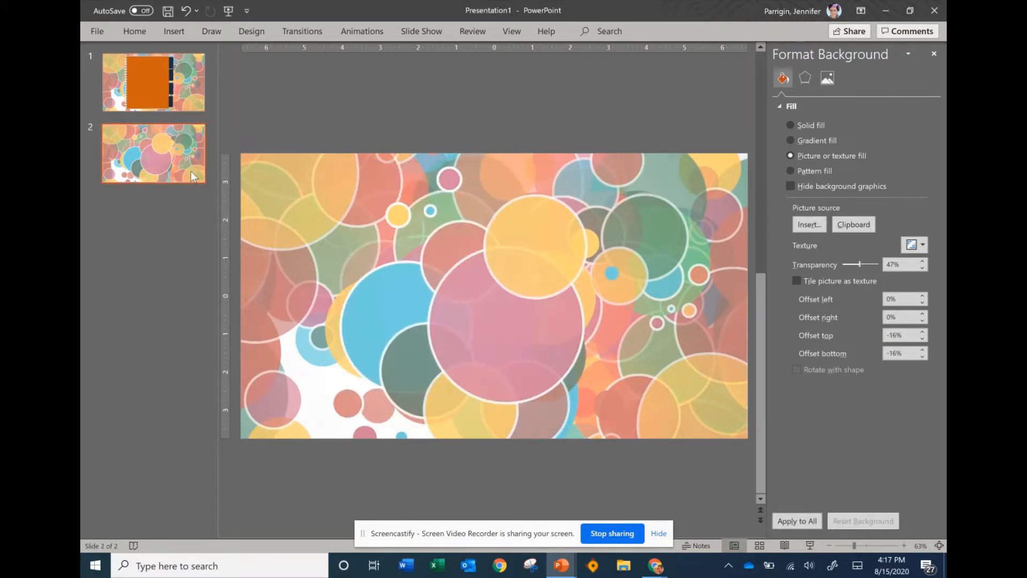
Switch to the SpiralNotebookGraphic presentation and copy both white pages and the spiral binding from slide 3.
{"action": "left_click", "coordinate": [655, 565]}
{"action": "mouse_move", "coordinate": [561, 565]}
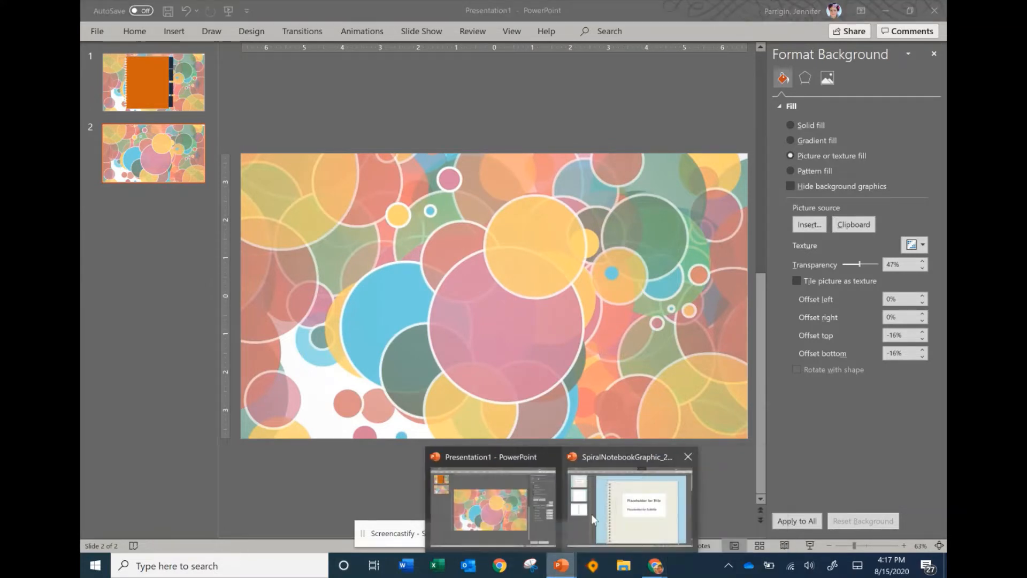
{"action": "left_click", "coordinate": [616, 502]}
{"action": "left_click", "coordinate": [197, 300]}
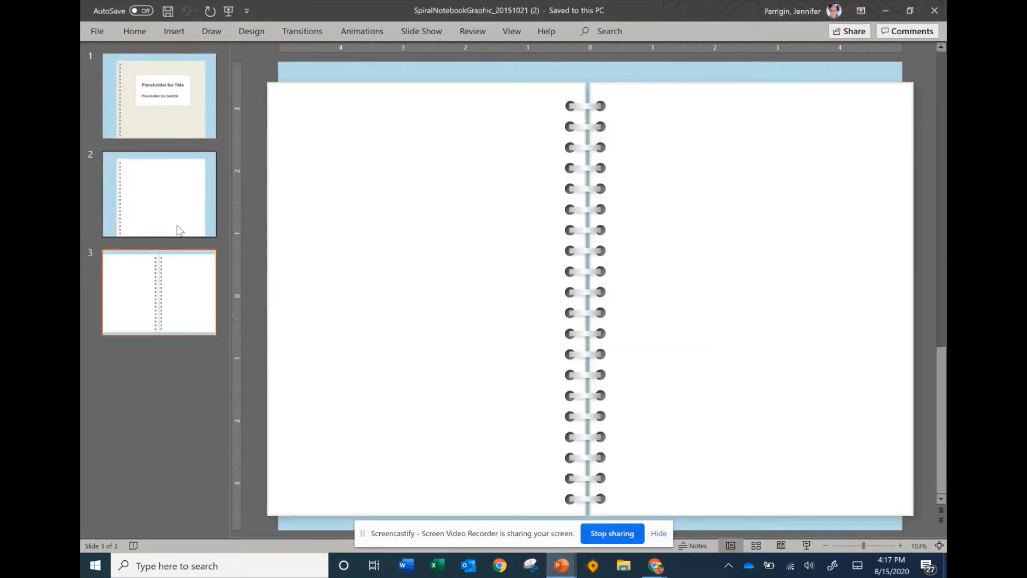
{"action": "left_click", "coordinate": [195, 209]}
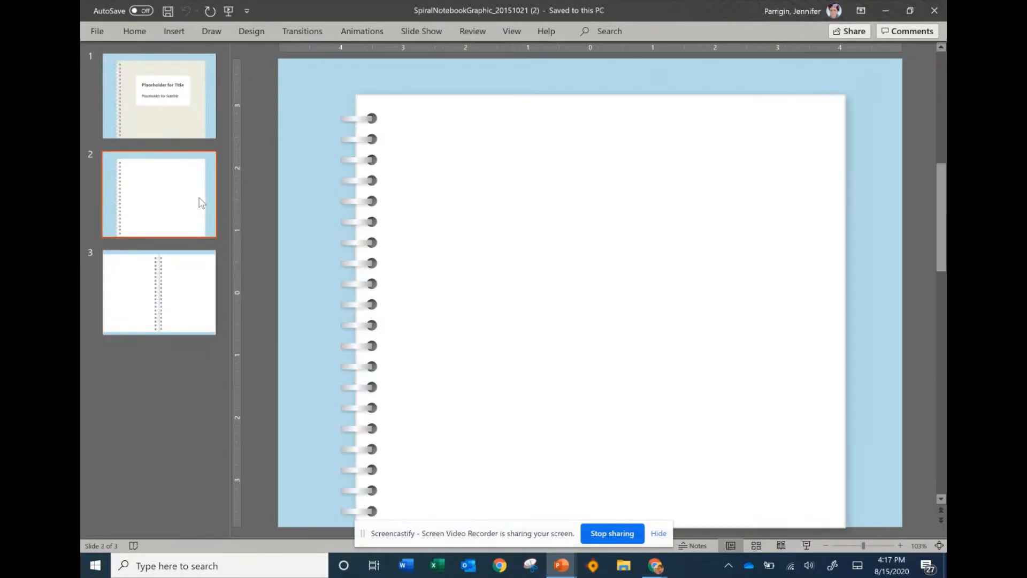
{"action": "left_click", "coordinate": [195, 305]}
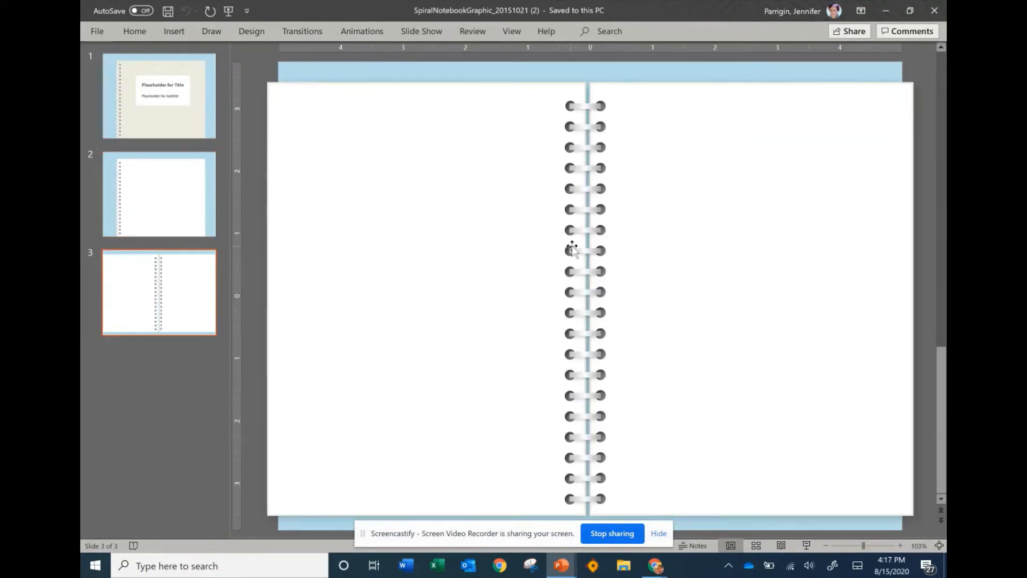
{"action": "left_click", "coordinate": [572, 249]}
{"action": "left_click", "coordinate": [510, 262], "text": "ctrl"}
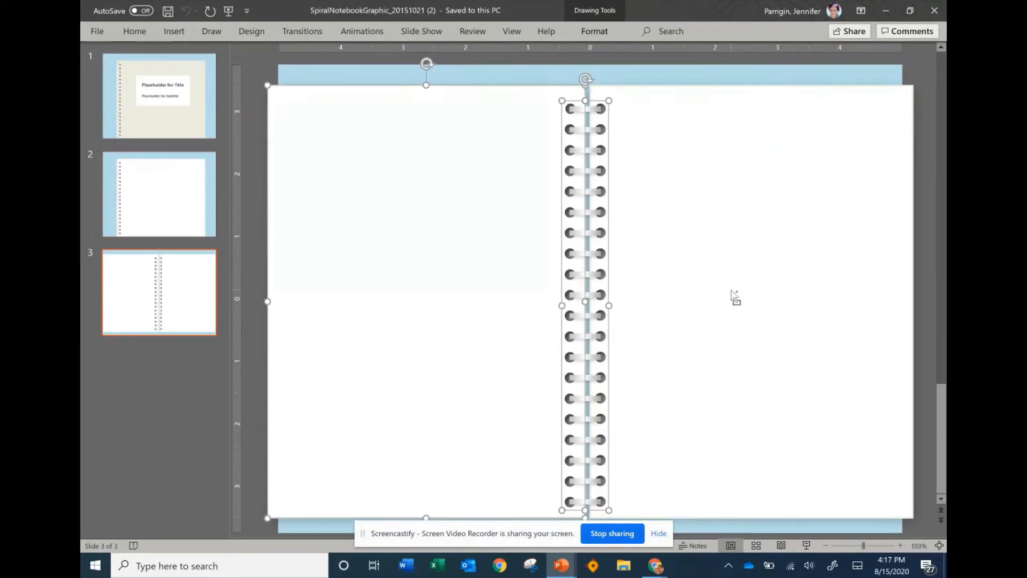
{"action": "left_click", "coordinate": [731, 291], "text": "ctrl"}
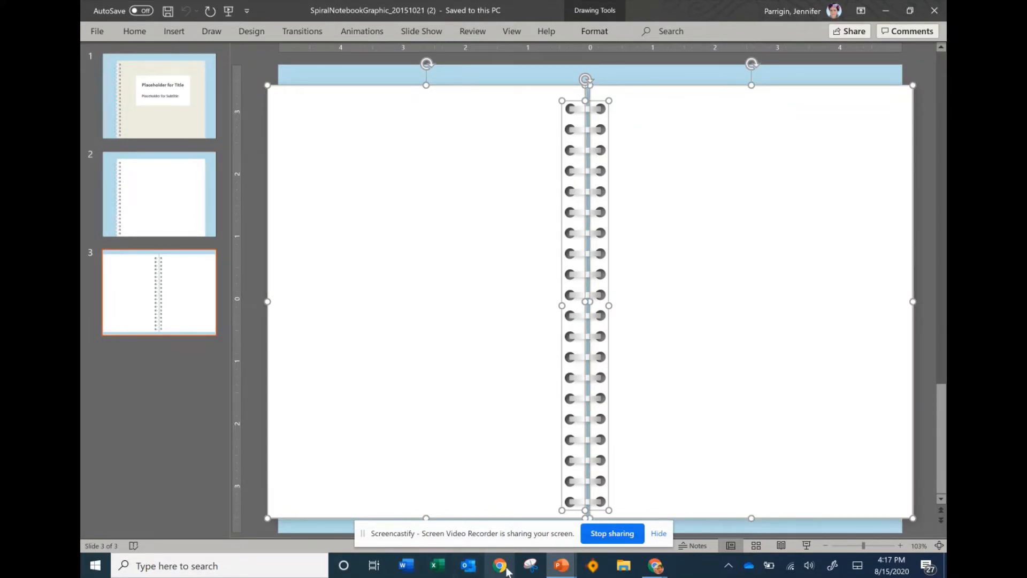
Return to Presentation1 and paste the open spiral notebook onto slide 2.
{"action": "mouse_move", "coordinate": [561, 565]}
{"action": "left_click", "coordinate": [496, 505]}
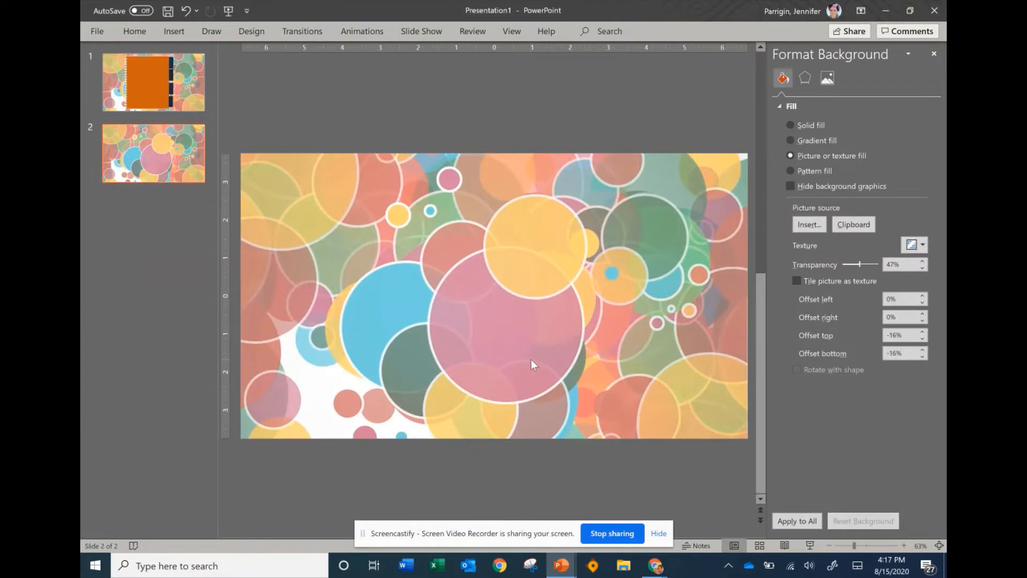
{"action": "key", "text": "ctrl+v"}
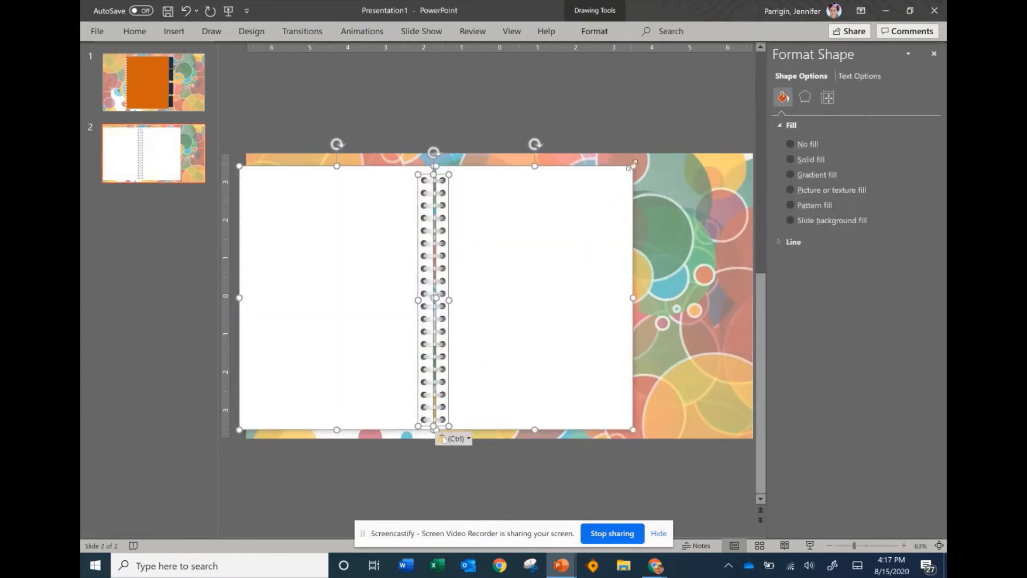
Try to scale both pages and the spiral binding down together from the upper right corner.
{"action": "left_click_drag", "start_coordinate": [632, 166], "coordinate": [597, 187]}
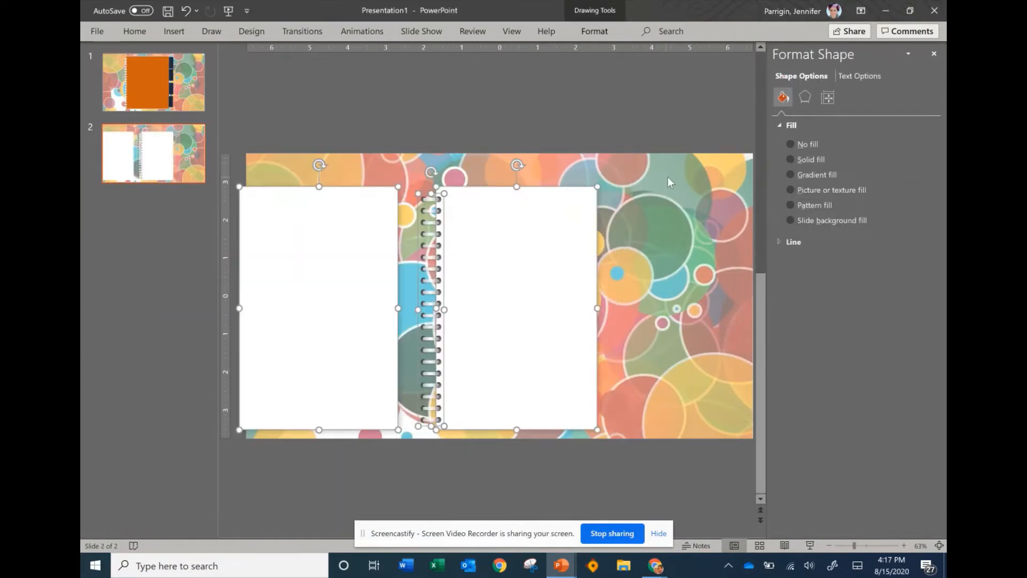
{"action": "key", "text": "ctrl+z"}
{"action": "left_click", "coordinate": [679, 233]}
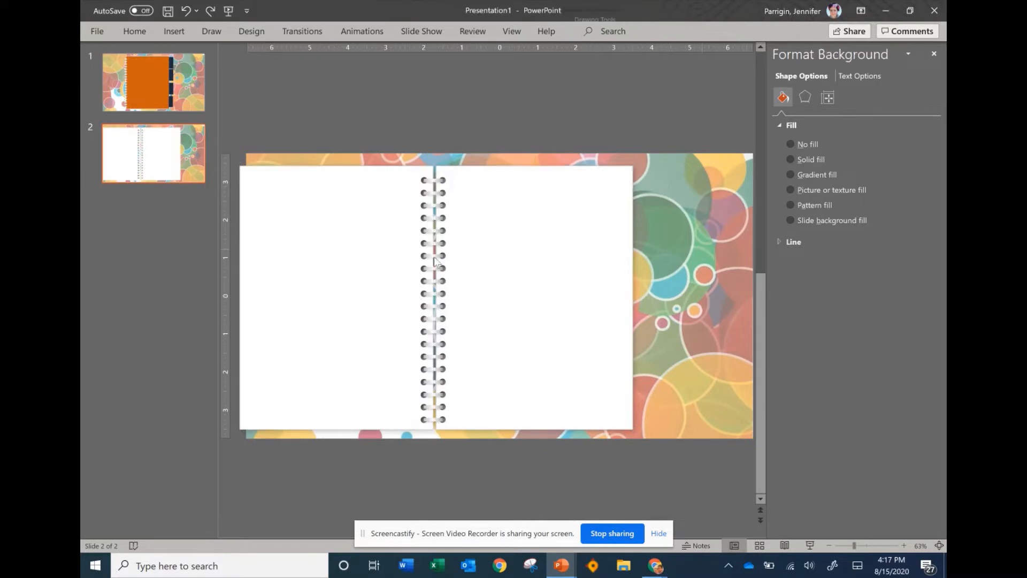
Shrink the left page and the right page to a matching smaller size, and shorten the spiral binding to fit them.
{"action": "left_click", "coordinate": [394, 256]}
{"action": "left_click_drag", "start_coordinate": [240, 165], "coordinate": [274, 197]}
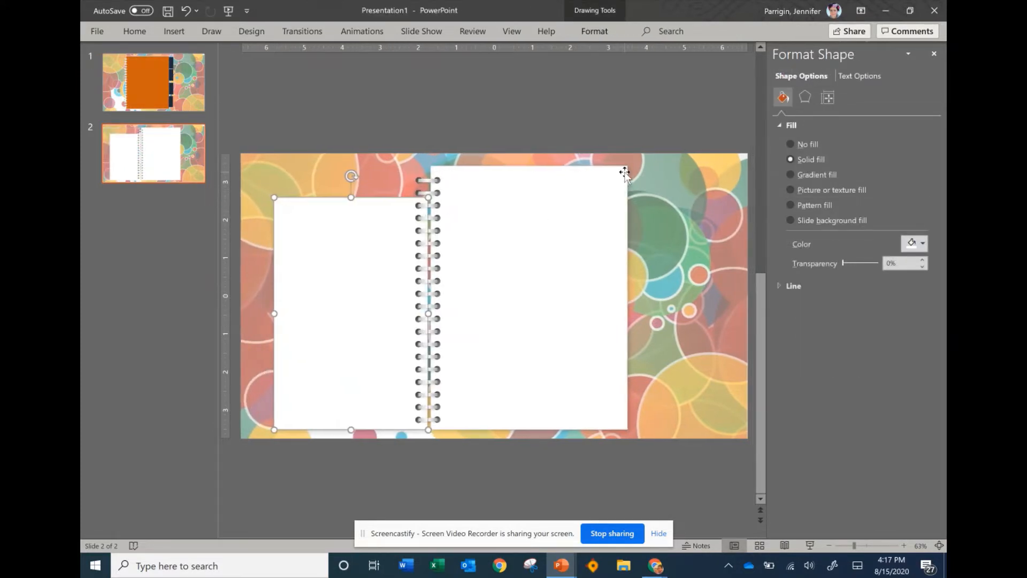
{"action": "left_click", "coordinate": [624, 172]}
{"action": "left_click_drag", "start_coordinate": [624, 170], "coordinate": [600, 198]}
{"action": "left_click", "coordinate": [430, 185]}
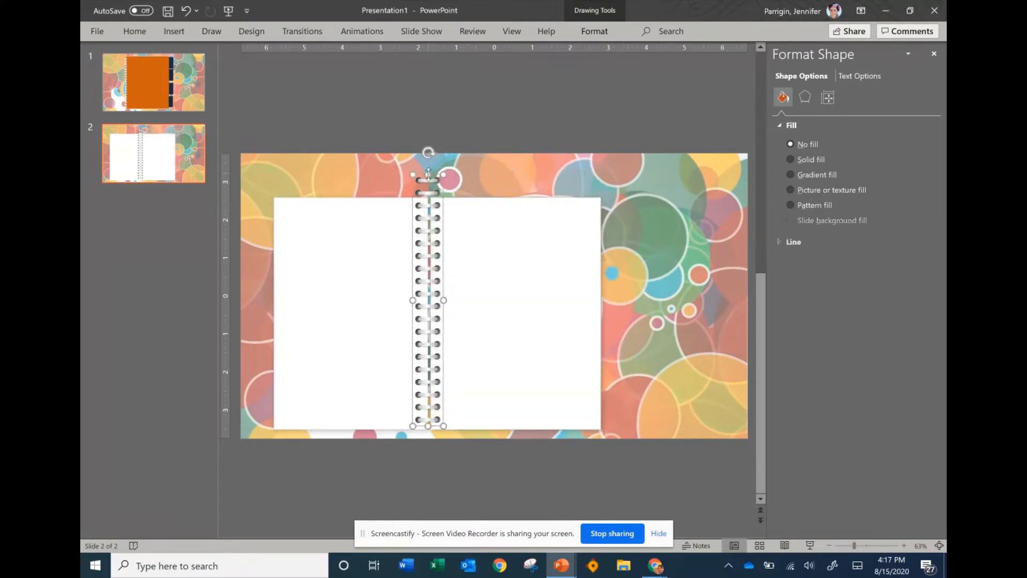
{"action": "left_click_drag", "start_coordinate": [428, 174], "coordinate": [427, 207]}
Enlarge both pages and the spiral binding together until they nearly fill the slide's height, and center the notebook on the slide.
{"action": "left_click", "coordinate": [386, 252], "text": "shift"}
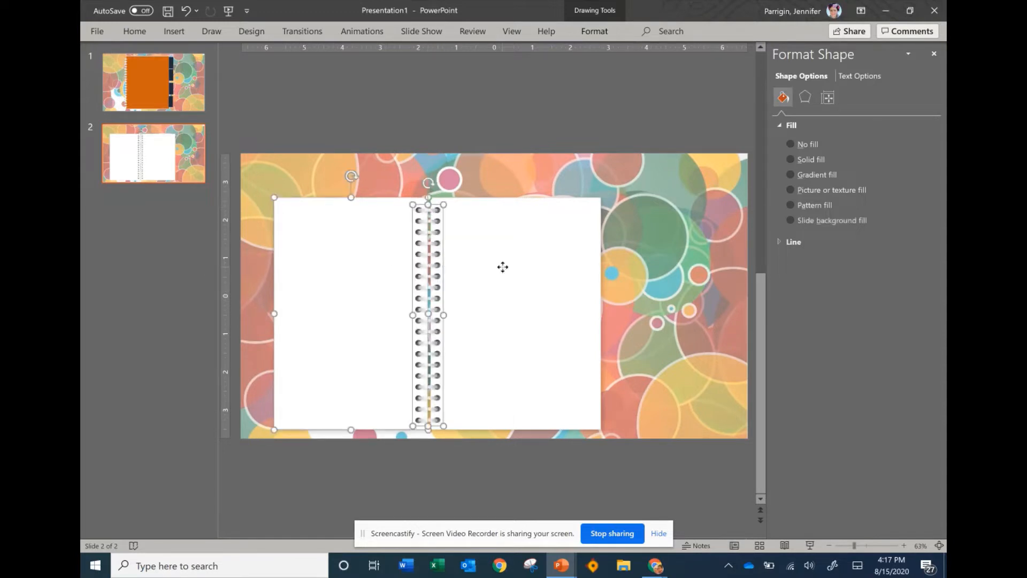
{"action": "left_click", "coordinate": [500, 267], "text": "shift"}
{"action": "left_click_drag", "start_coordinate": [484, 272], "coordinate": [512, 248]}
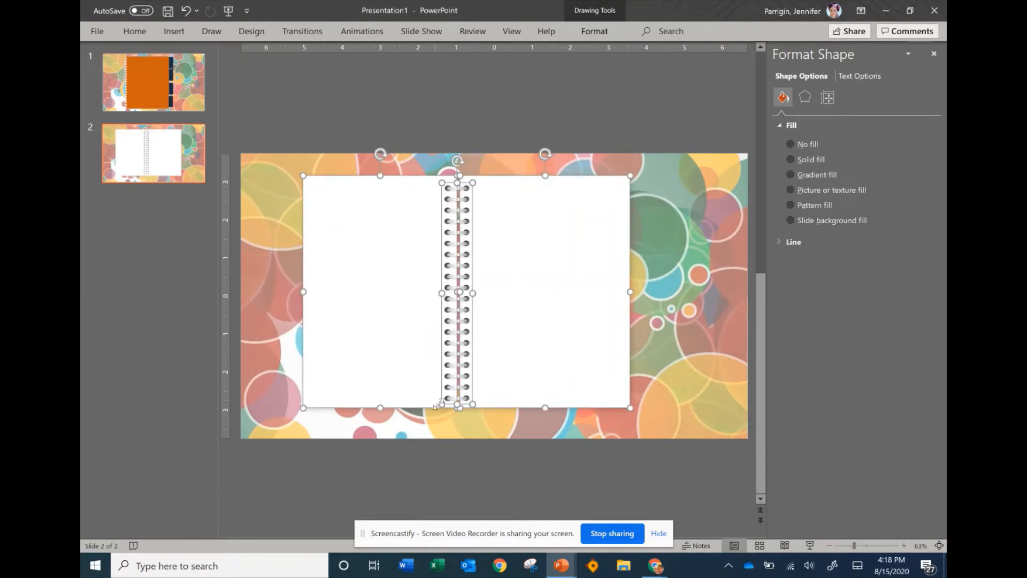
{"action": "left_click_drag", "start_coordinate": [442, 404], "coordinate": [443, 414]}
{"action": "left_click_drag", "start_coordinate": [302, 173], "coordinate": [280, 158]}
{"action": "left_click_drag", "start_coordinate": [495, 255], "coordinate": [524, 260]}
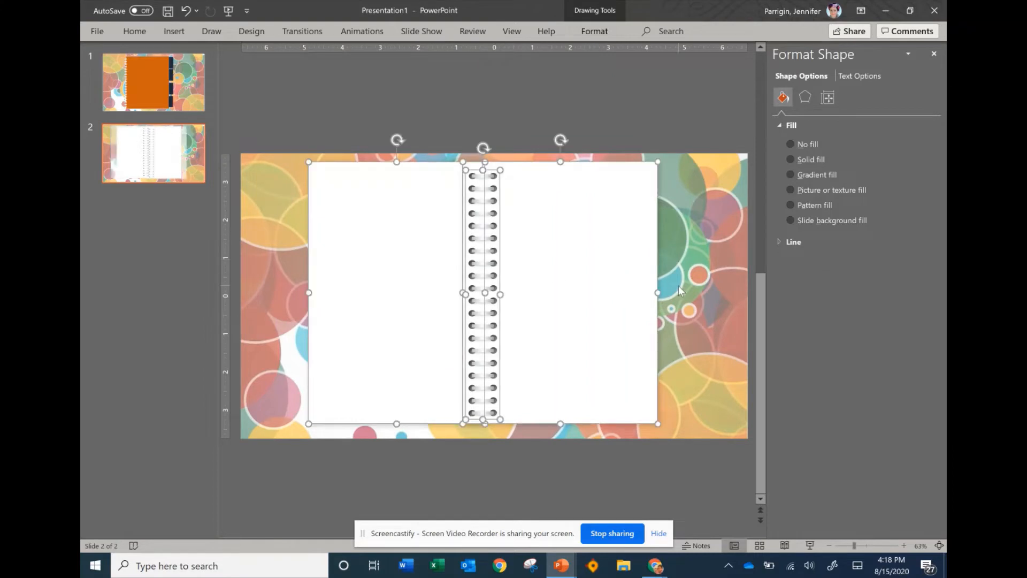
{"action": "left_click", "coordinate": [576, 296]}
{"action": "left_click", "coordinate": [617, 293]}
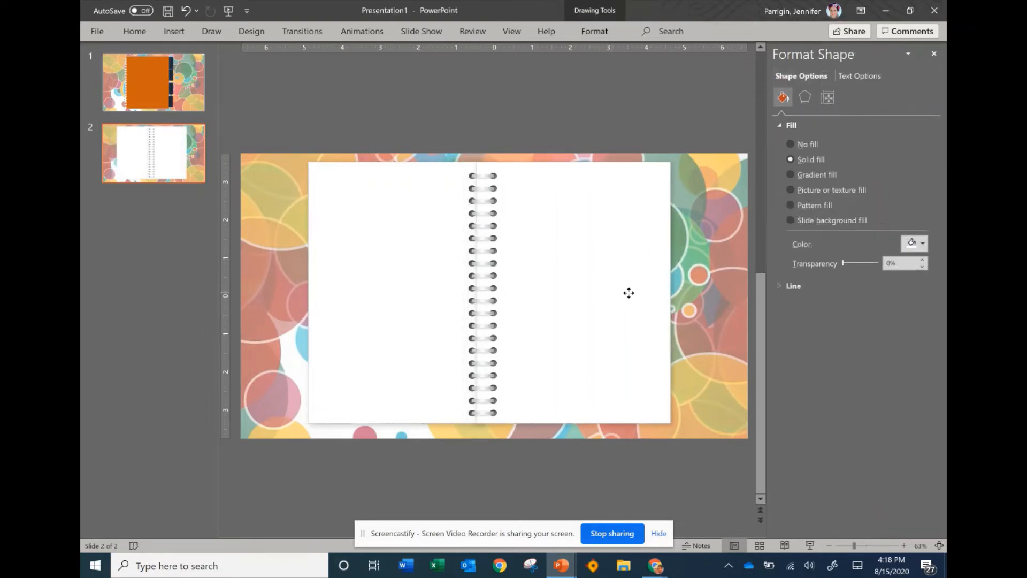
{"action": "left_click_drag", "start_coordinate": [627, 291], "coordinate": [618, 290]}
{"action": "left_click", "coordinate": [426, 298], "text": "shift"}
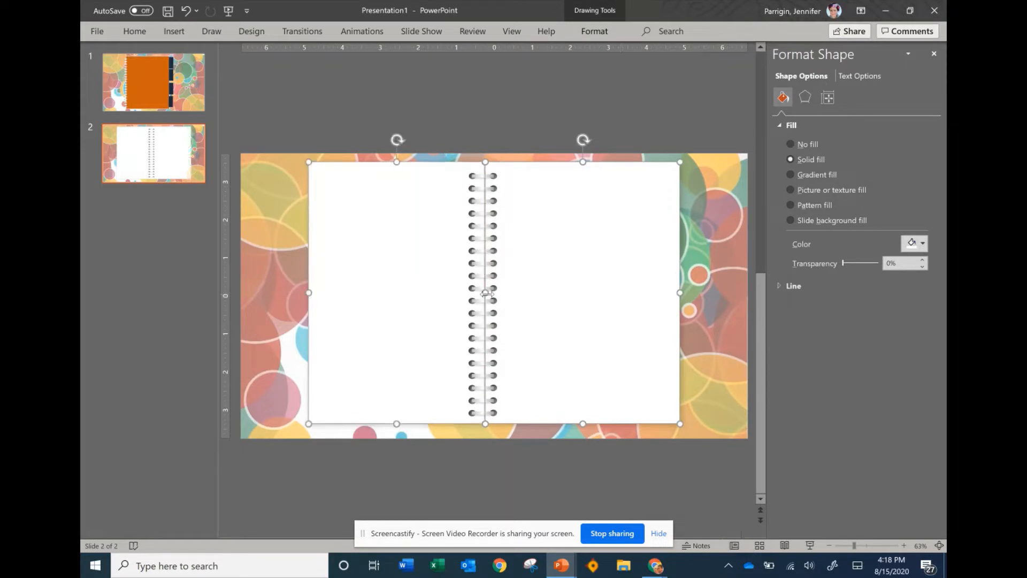
{"action": "left_click", "coordinate": [486, 293], "text": "shift"}
{"action": "left_click", "coordinate": [481, 316], "text": "shift"}
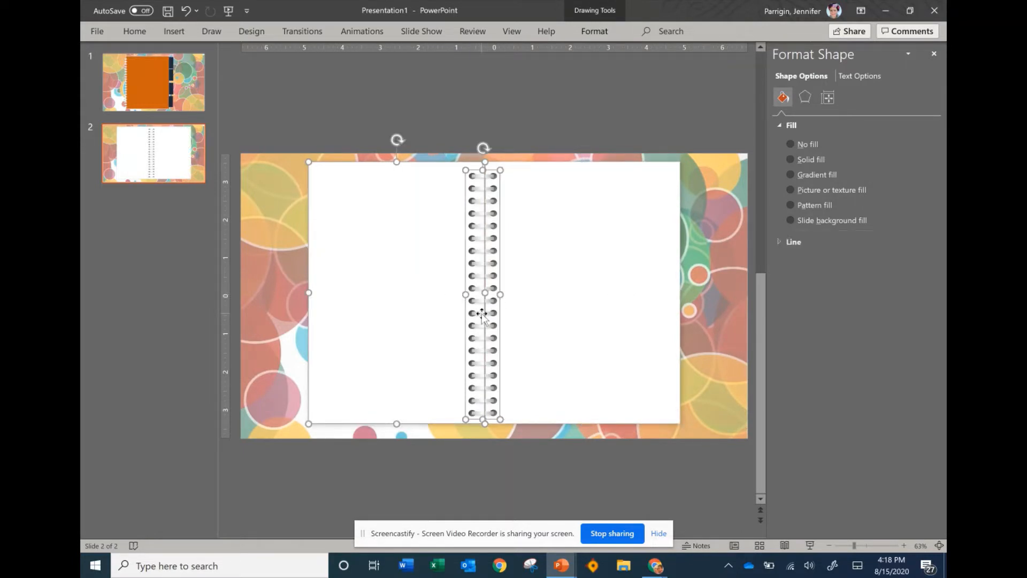
{"action": "key", "text": "Escape"}
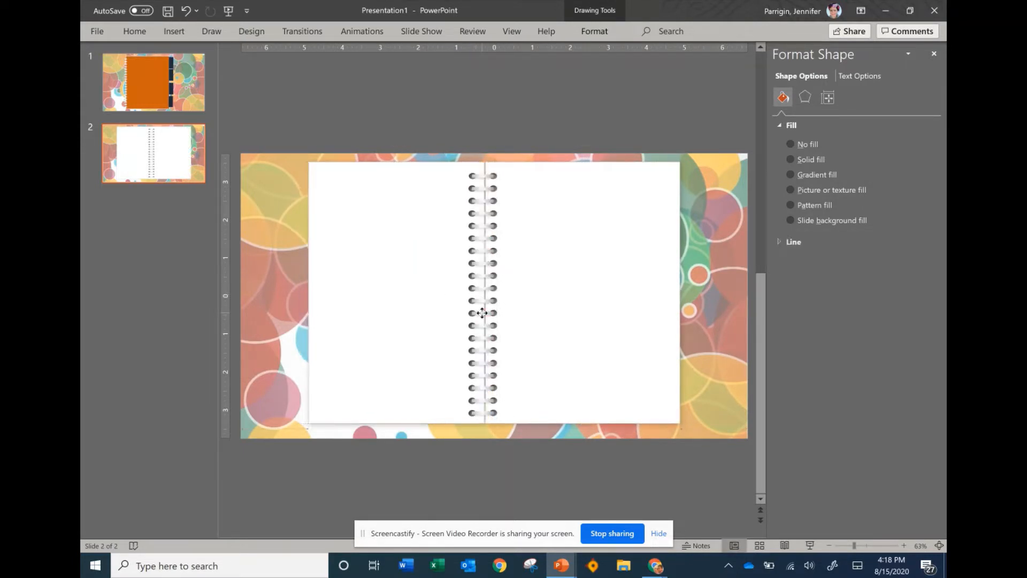
{"action": "key", "text": "ctrl+z"}
{"action": "key", "text": "ctrl+z"}
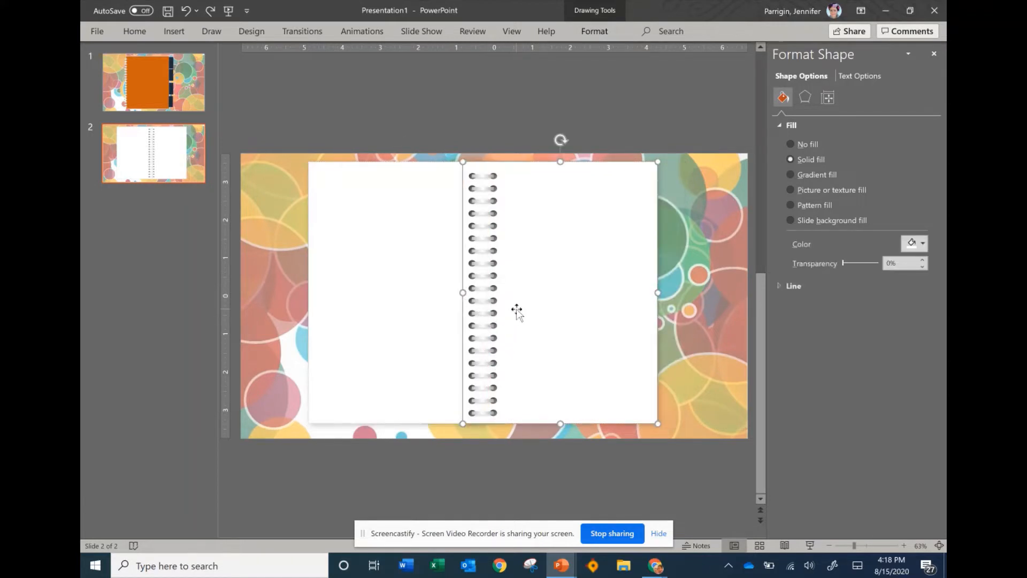
Move the right page outward to leave a narrow gap behind the spiral rings, and shift the whole notebook slightly left.
{"action": "left_click_drag", "start_coordinate": [517, 309], "coordinate": [541, 309]}
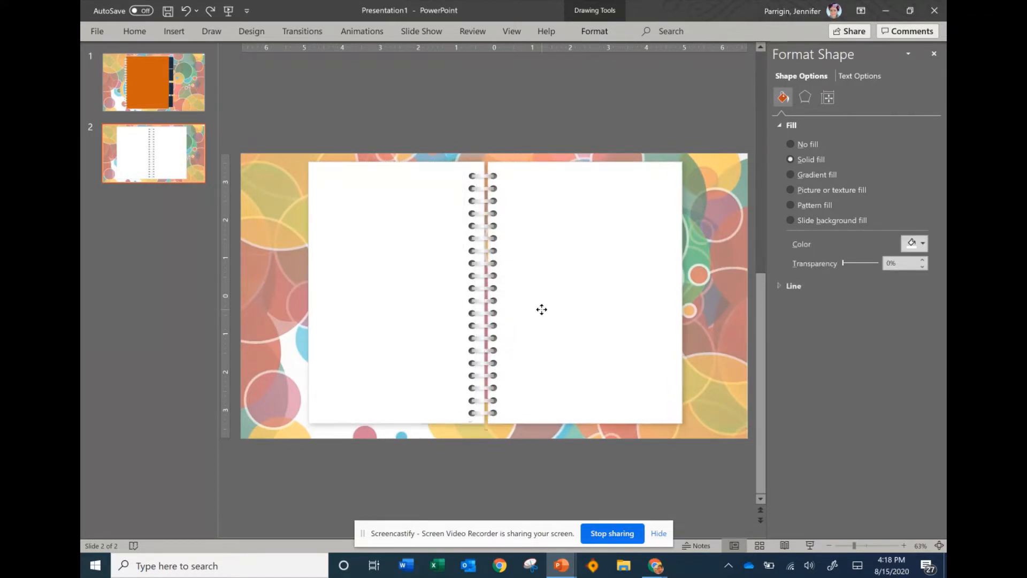
{"action": "left_click", "coordinate": [483, 308]}
{"action": "left_click", "coordinate": [483, 308]}
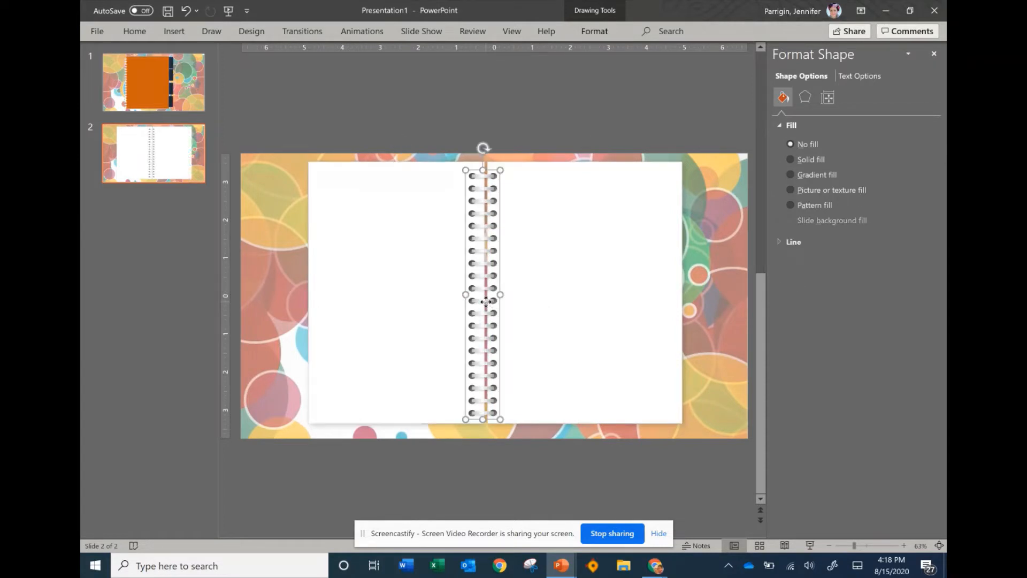
{"action": "left_click_drag", "start_coordinate": [484, 306], "coordinate": [430, 313]}
{"action": "left_click", "coordinate": [445, 302], "text": "shift"}
{"action": "left_click", "coordinate": [518, 304], "text": "shift"}
Copy the four dark divider tabs from slide 1 to slide 2 and place them against the right page's outer edge.
{"action": "left_click", "coordinate": [195, 104]}
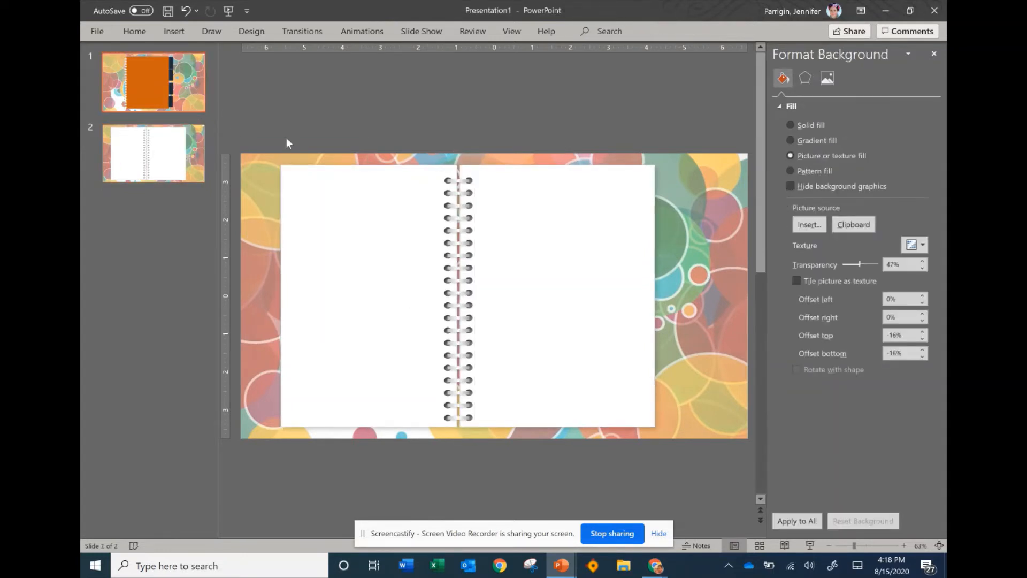
{"action": "left_click", "coordinate": [579, 198]}
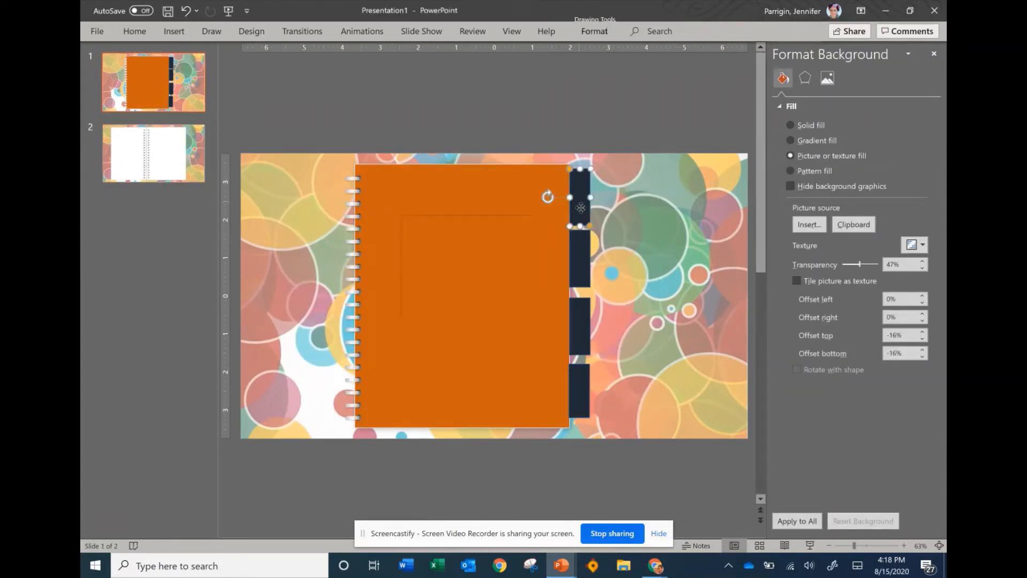
{"action": "left_click", "coordinate": [579, 258], "text": "shift"}
{"action": "left_click", "coordinate": [579, 325], "text": "shift"}
{"action": "left_click", "coordinate": [580, 393], "text": "shift"}
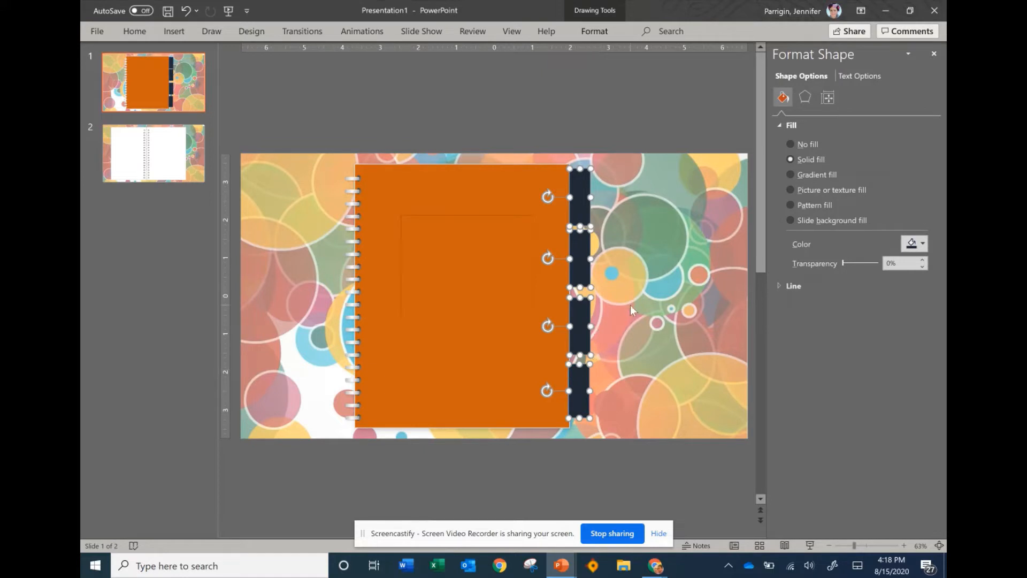
{"action": "key", "text": "ctrl+z"}
{"action": "left_click", "coordinate": [157, 158]}
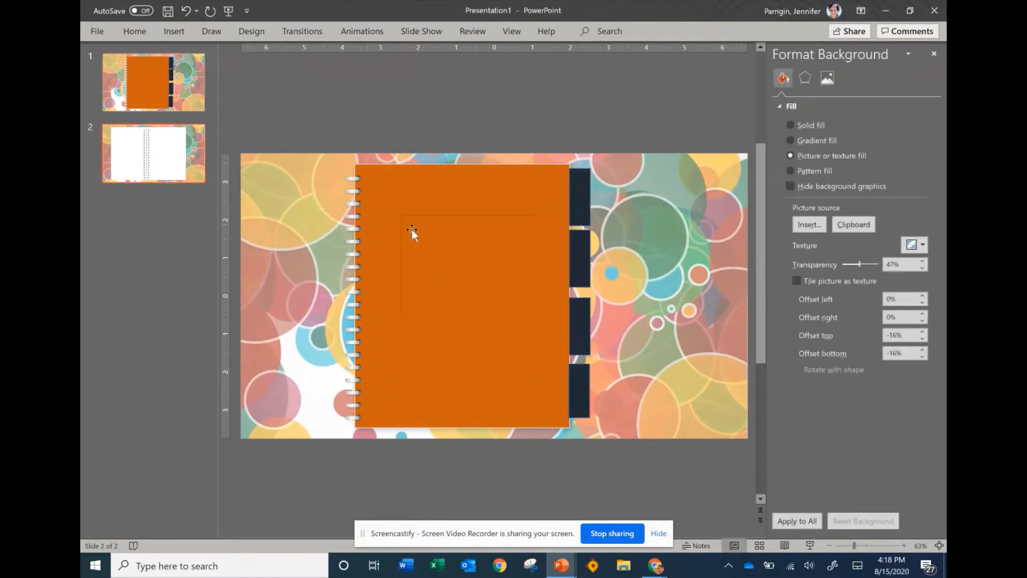
{"action": "key", "text": "ctrl+v"}
{"action": "left_click_drag", "start_coordinate": [584, 249], "coordinate": [668, 251]}
{"action": "left_click", "coordinate": [720, 232]}
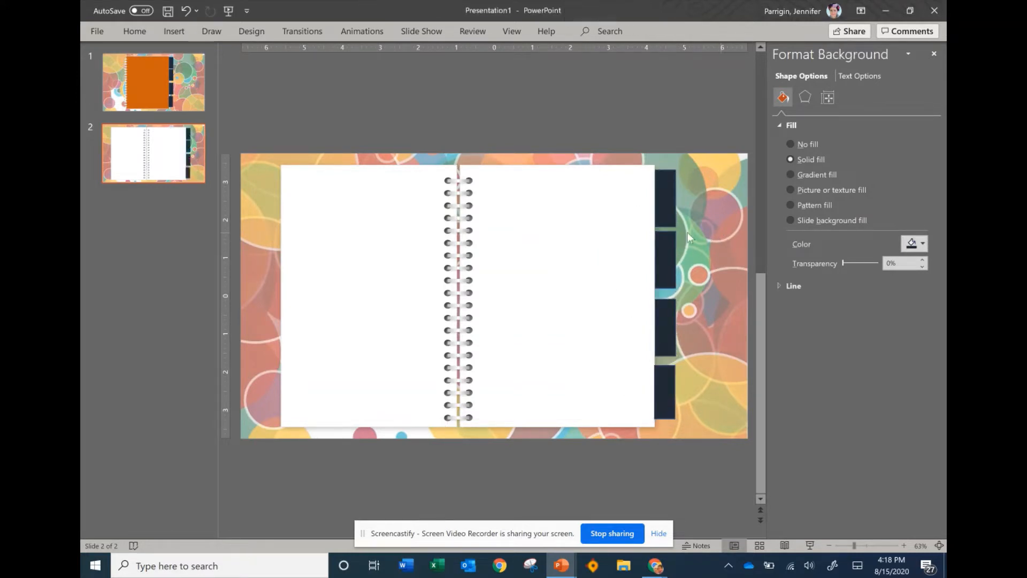
Move the second divider tab on slide 2 slightly down for more even spacing, and select the matching tab on slide 1.
{"action": "left_click", "coordinate": [670, 248]}
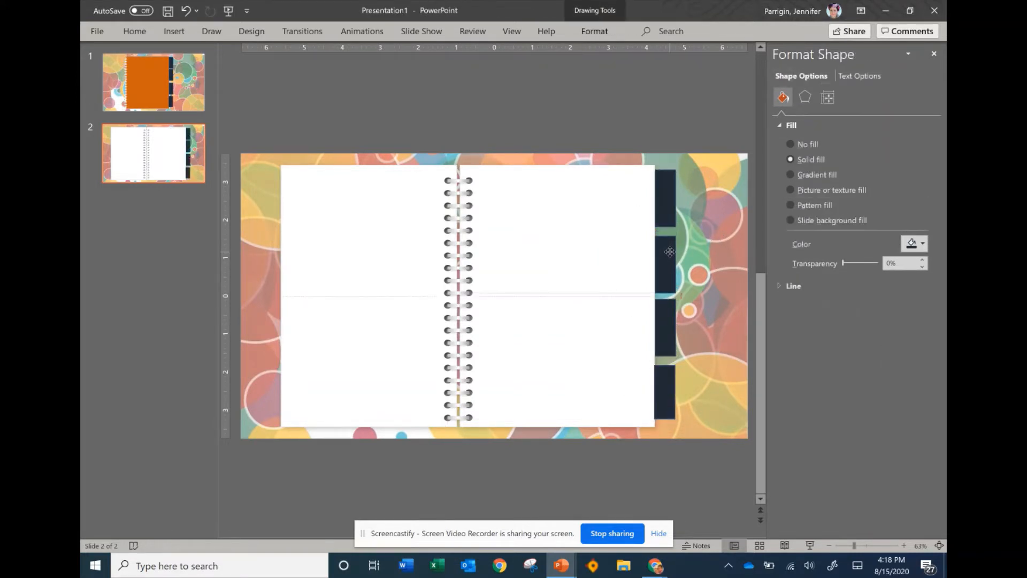
{"action": "left_click", "coordinate": [668, 251]}
{"action": "left_click", "coordinate": [181, 95]}
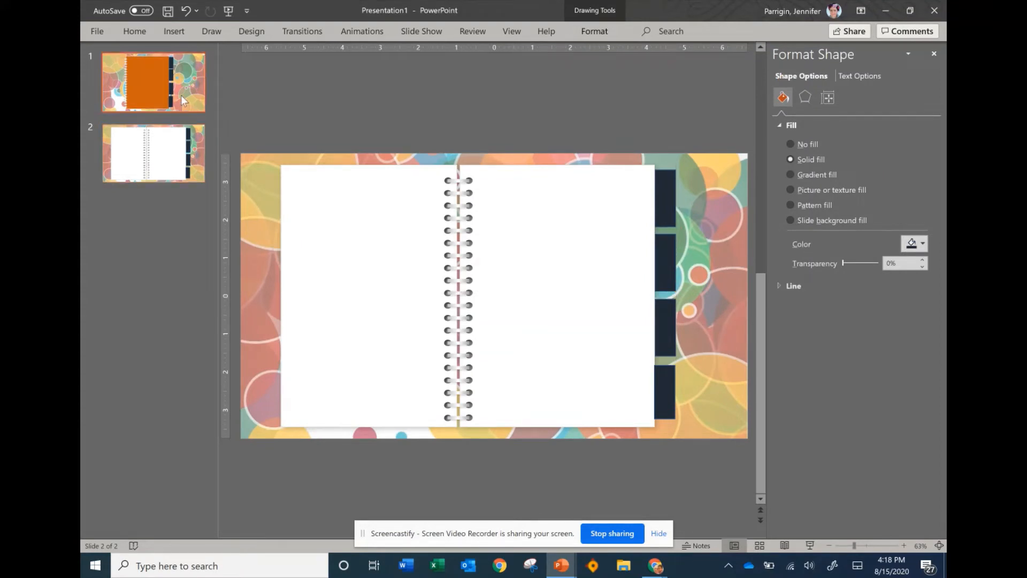
{"action": "left_click", "coordinate": [585, 263]}
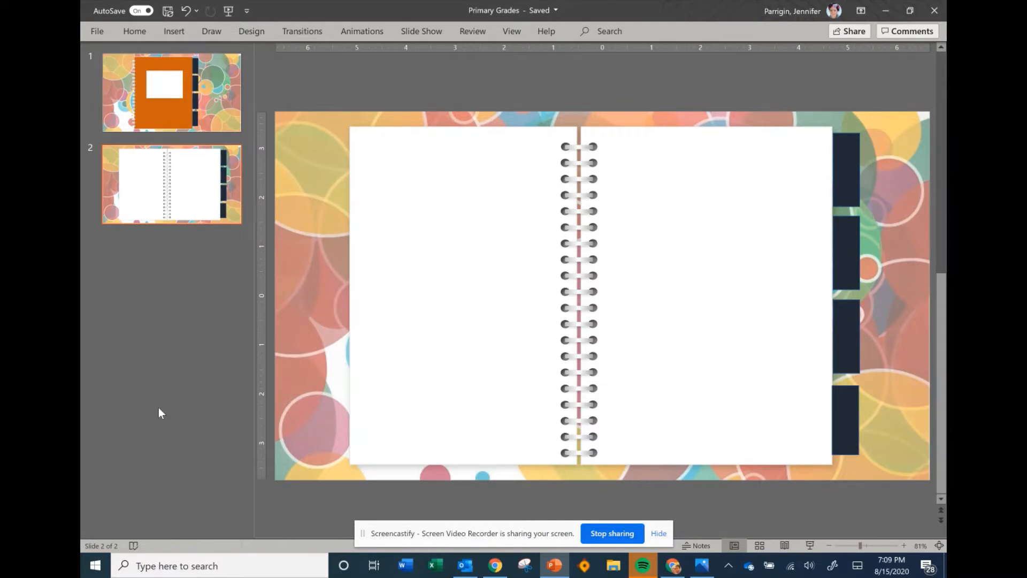
In the Primary Grades presentation, duplicate the open notebook slide four times to create slides 3 through 6.
{"action": "right_click", "coordinate": [233, 208]}
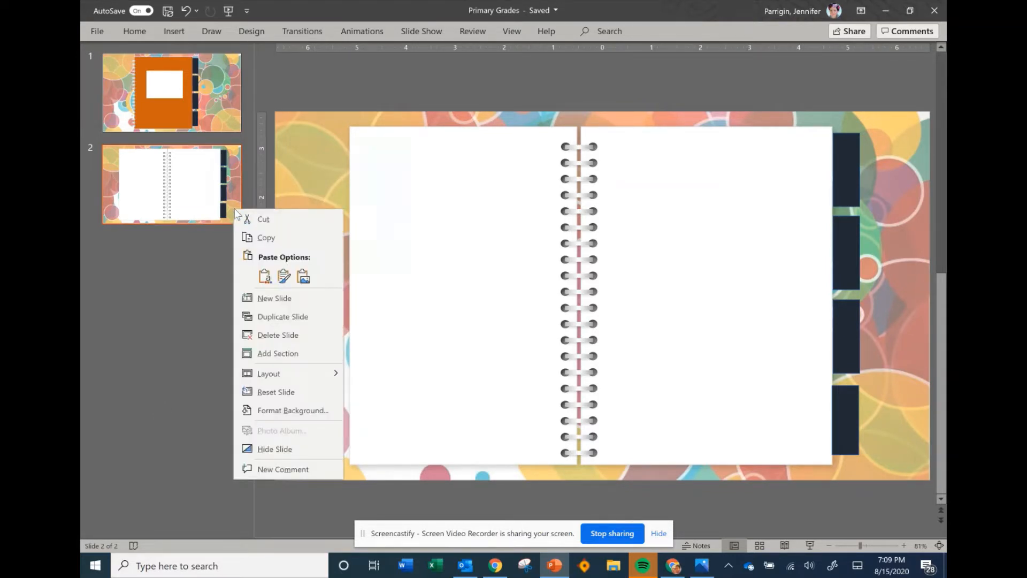
{"action": "left_click", "coordinate": [255, 317]}
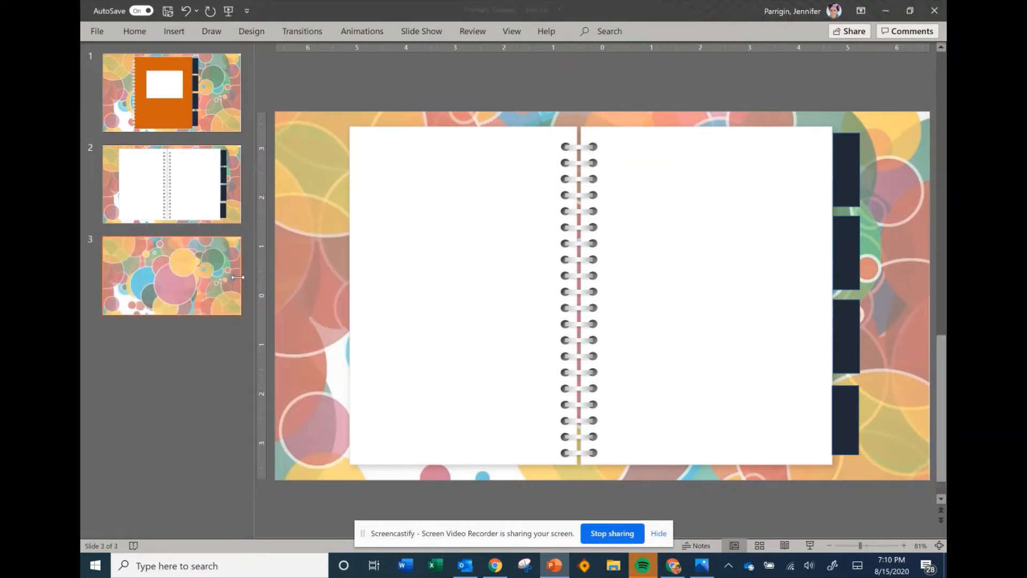
{"action": "right_click", "coordinate": [233, 285]}
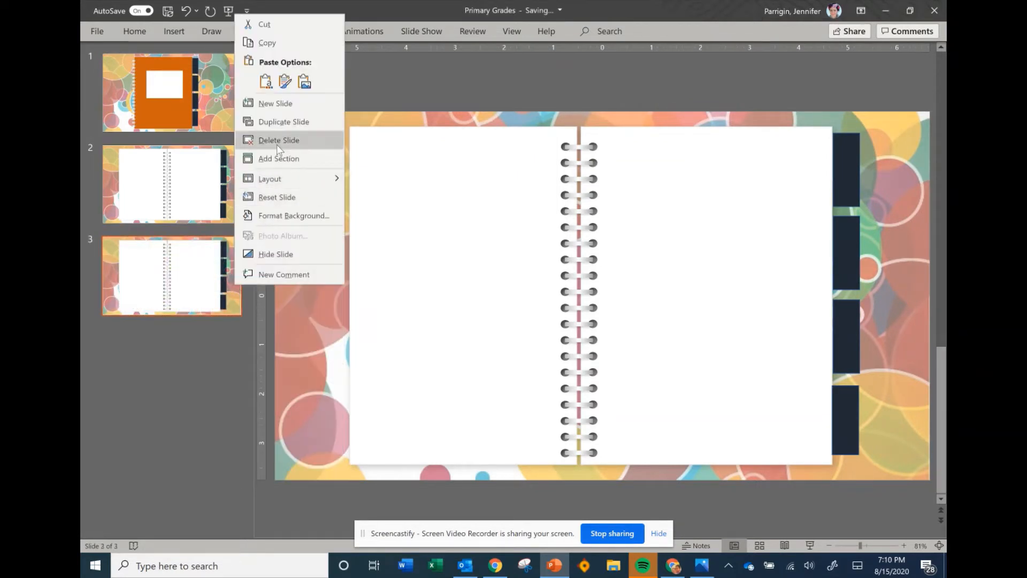
{"action": "left_click", "coordinate": [277, 123]}
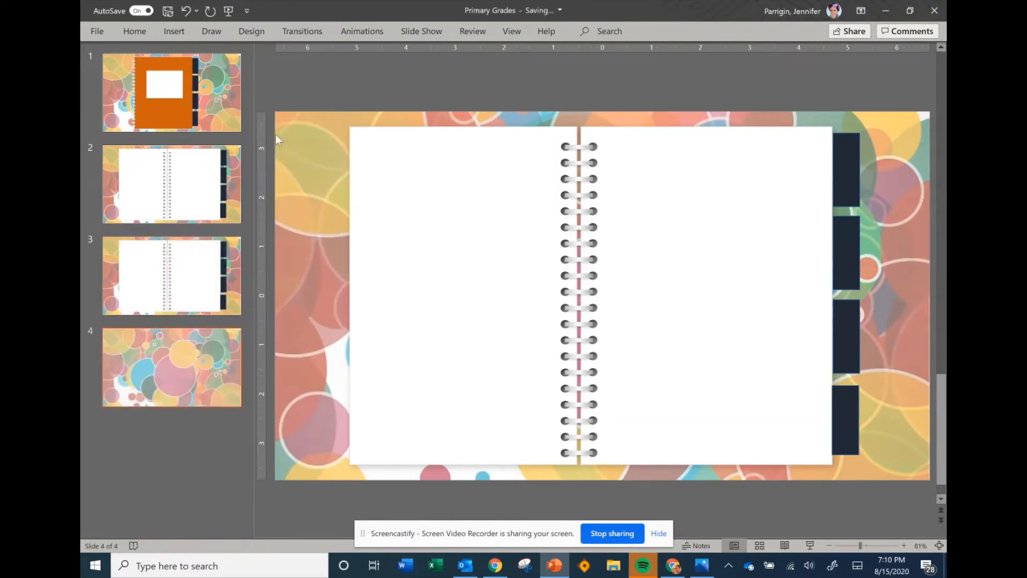
{"action": "right_click", "coordinate": [233, 374]}
{"action": "left_click", "coordinate": [259, 210]}
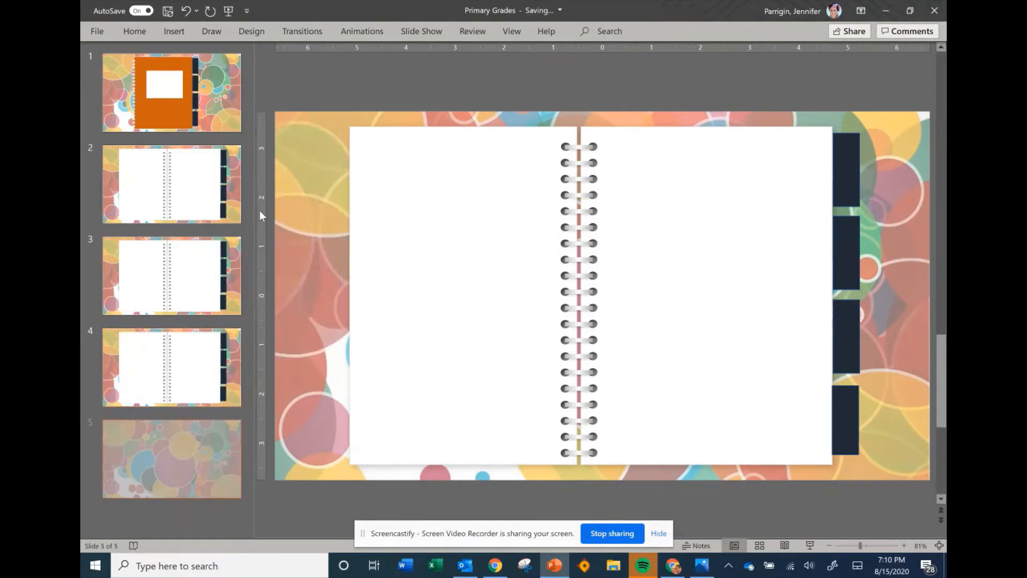
{"action": "right_click", "coordinate": [237, 475]}
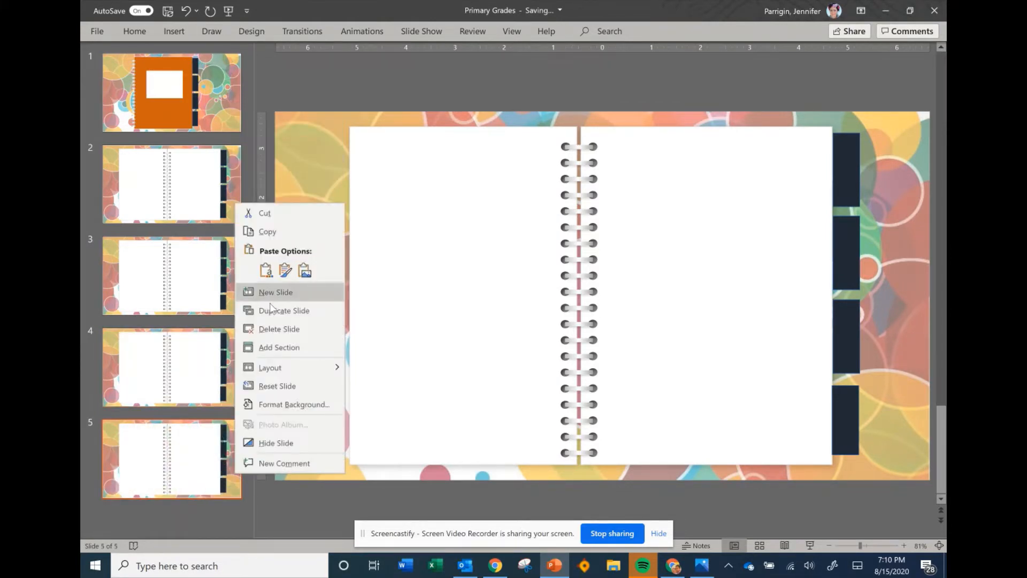
{"action": "left_click", "coordinate": [269, 311]}
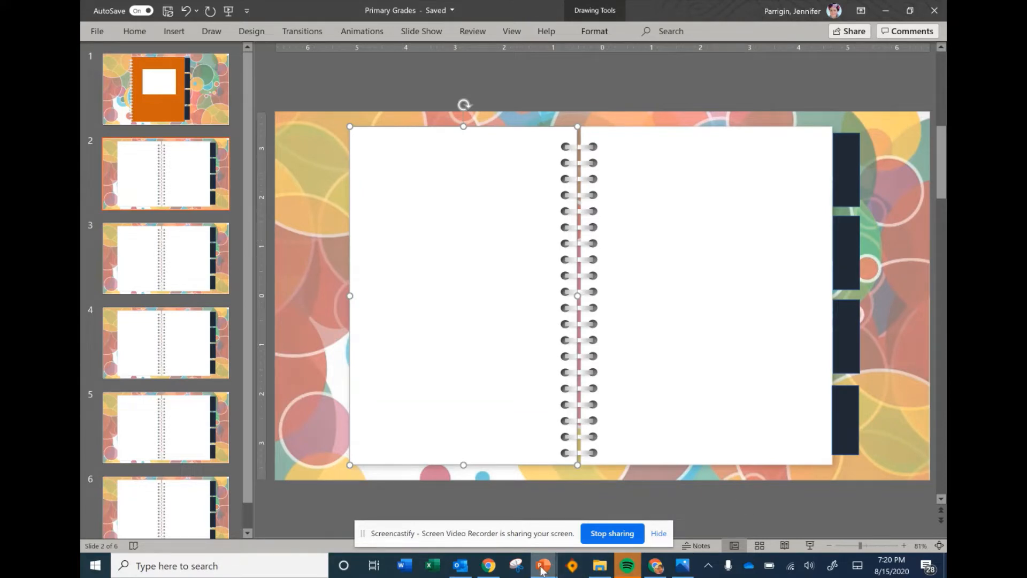
Switch to the Elementarysketchbook presentation and copy slide 2's two headings, both body texts and the "You got this" picture.
{"action": "mouse_move", "coordinate": [543, 567]}
{"action": "left_click", "coordinate": [578, 457]}
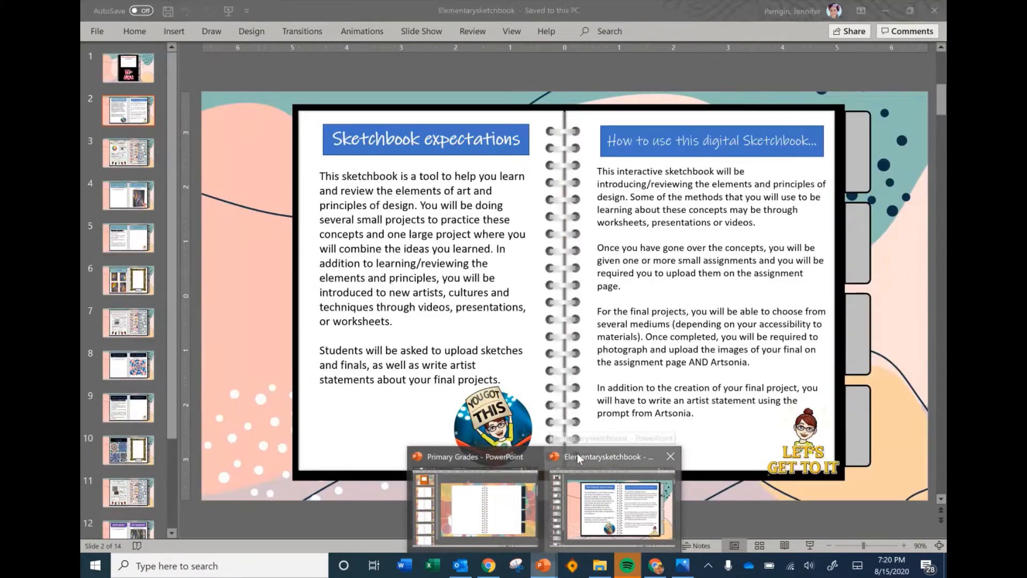
{"action": "left_click", "coordinate": [491, 149]}
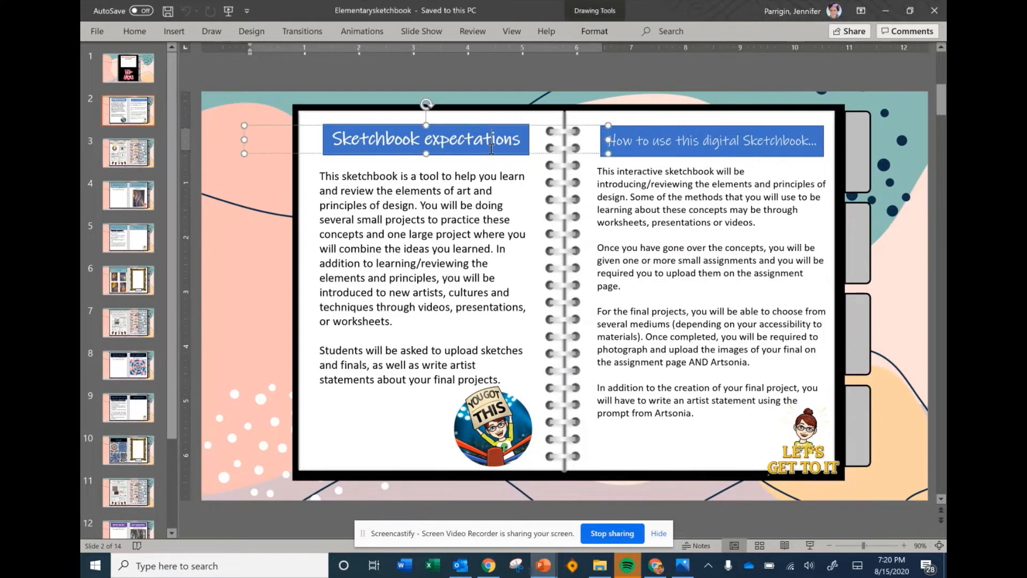
{"action": "left_click", "coordinate": [477, 198], "text": "shift"}
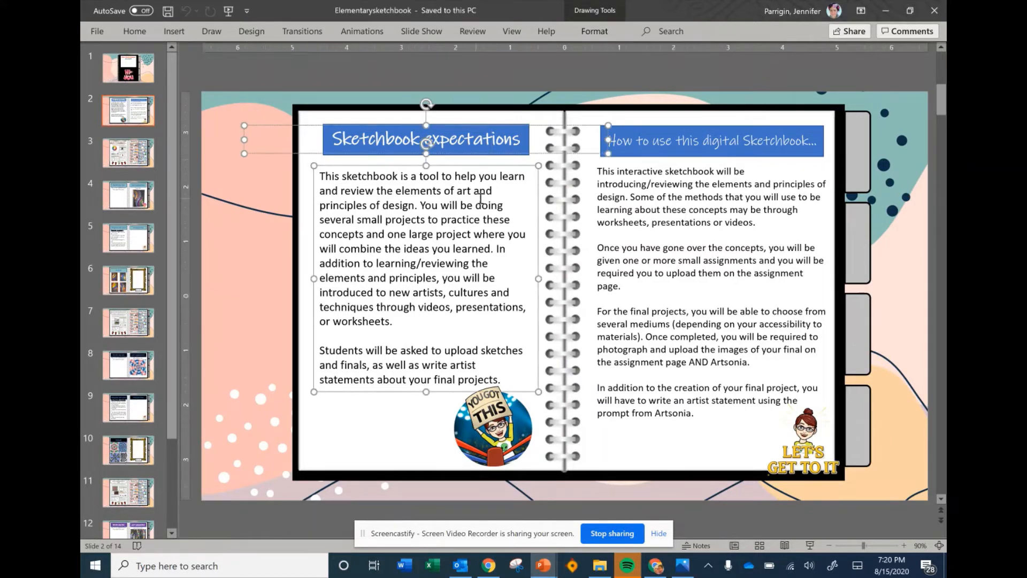
{"action": "left_click", "coordinate": [626, 142], "text": "shift"}
{"action": "left_click", "coordinate": [649, 213], "text": "shift"}
{"action": "left_click", "coordinate": [503, 419], "text": "shift"}
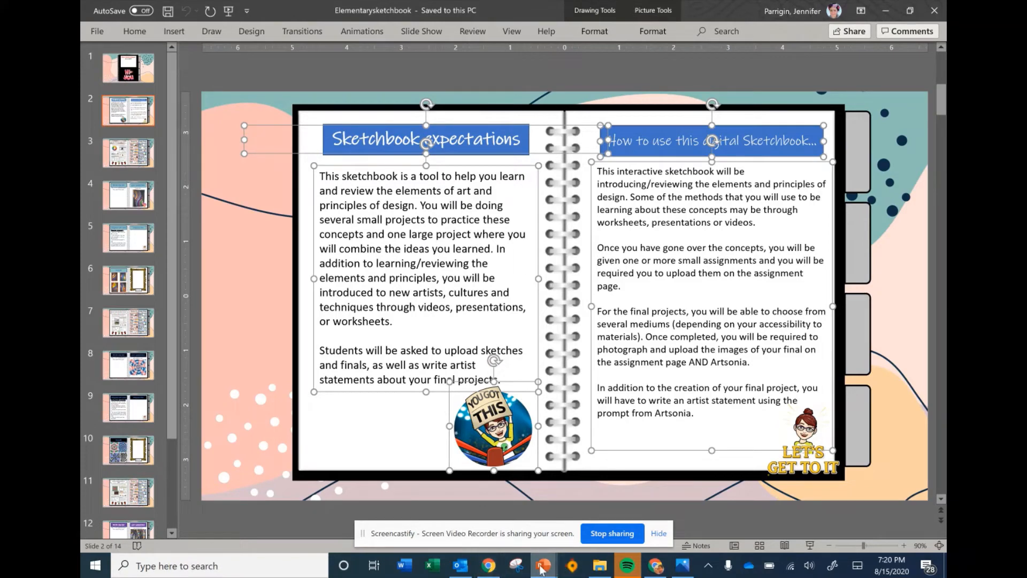
Return to Primary Grades, paste the copied headings, texts and picture onto slide 2, and open the left page's body text for editing.
{"action": "mouse_move", "coordinate": [542, 570]}
{"action": "left_click", "coordinate": [490, 468]}
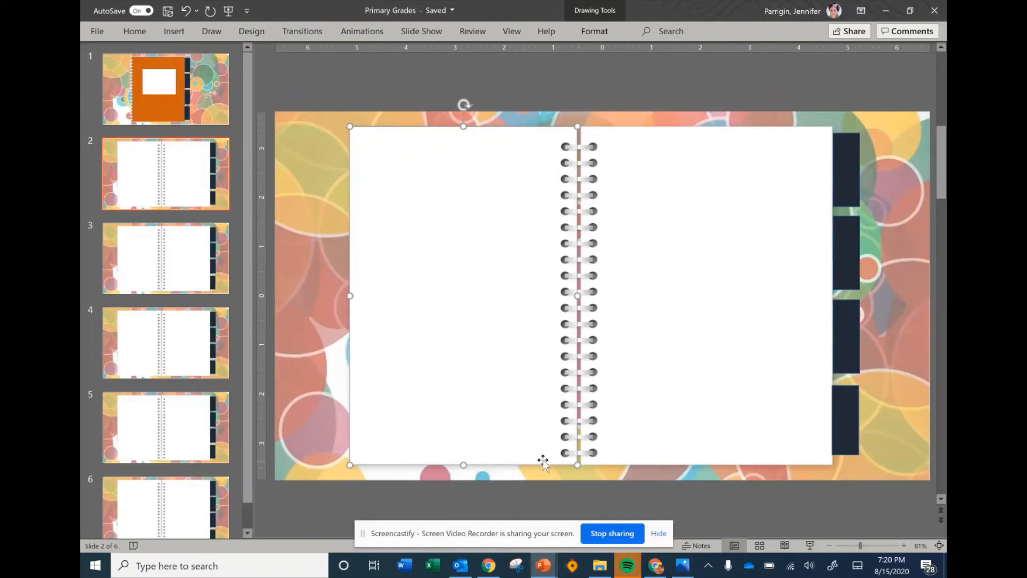
{"action": "key", "text": "ctrl+v"}
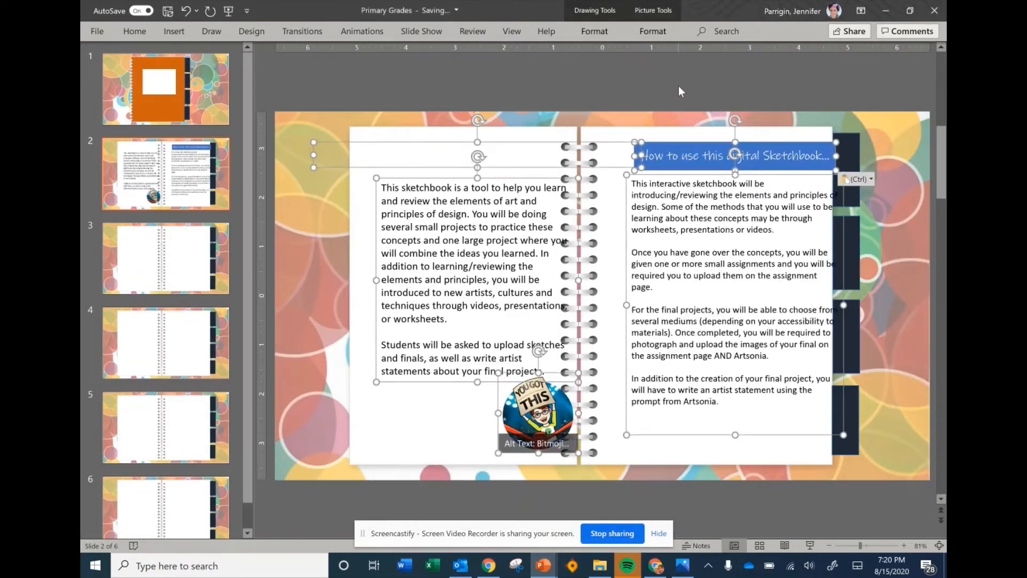
{"action": "left_click", "coordinate": [516, 157]}
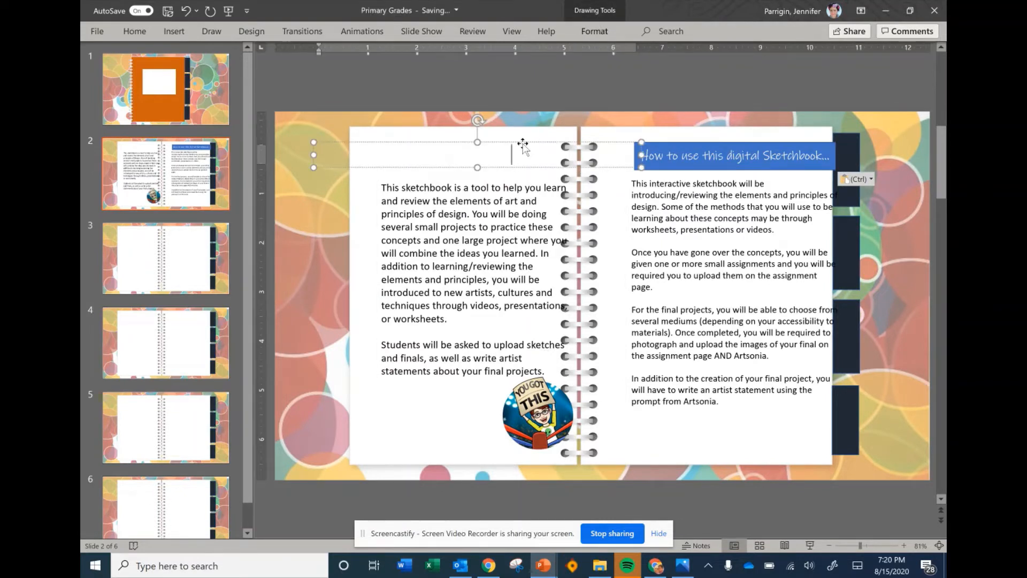
{"action": "left_click", "coordinate": [454, 318]}
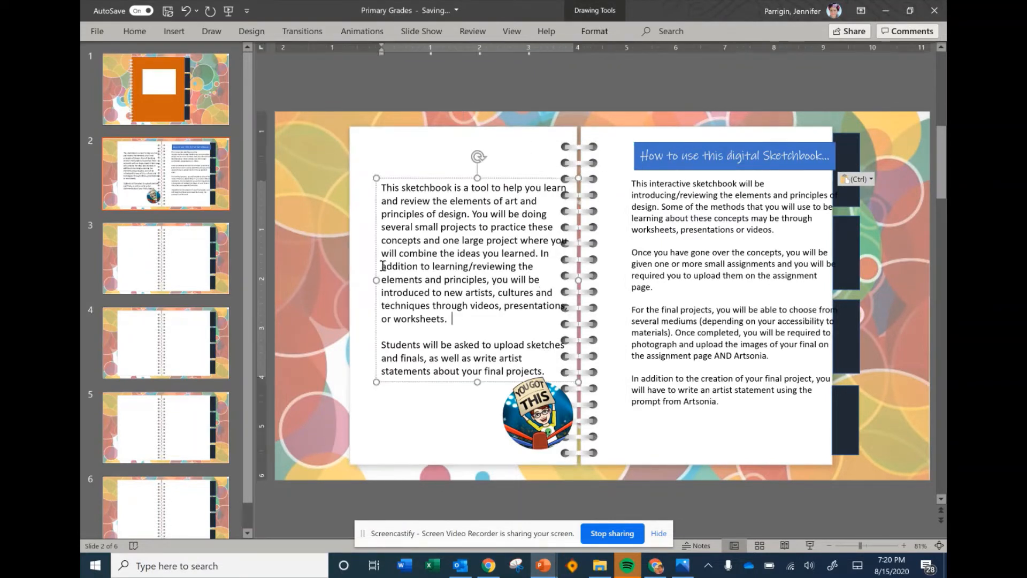
Move the left page's body text and "You got this" picture, and the right page's heading and body text, left to fit within their pages.
{"action": "left_click_drag", "start_coordinate": [376, 219], "coordinate": [357, 219]}
{"action": "left_click_drag", "start_coordinate": [537, 427], "coordinate": [519, 431]}
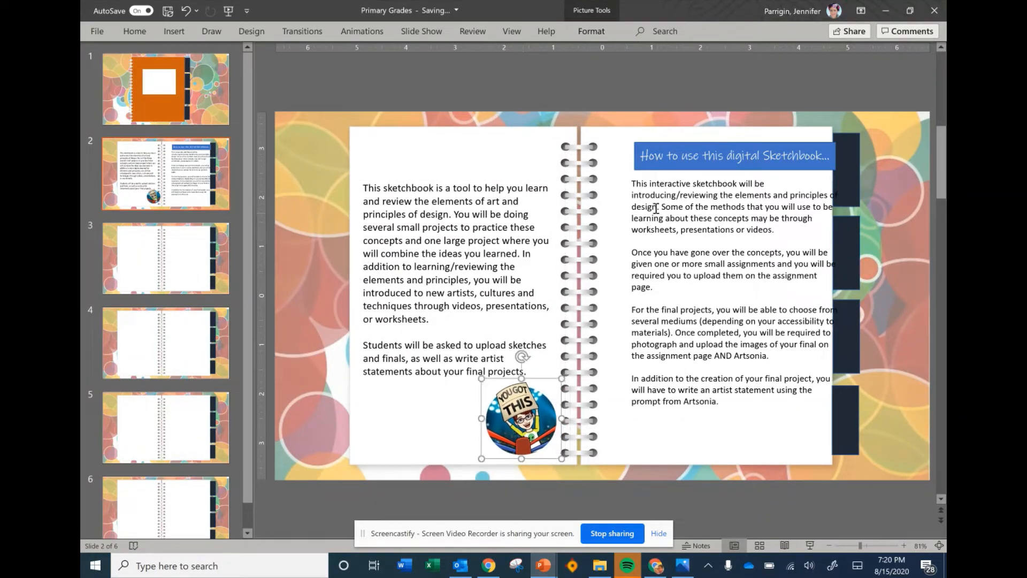
{"action": "left_click", "coordinate": [693, 145]}
{"action": "left_click_drag", "start_coordinate": [693, 146], "coordinate": [652, 175]}
{"action": "left_click", "coordinate": [672, 229]}
Copy the "How to use this digital Sketchbook..." heading and place the duplicate above the left page's body text.
{"action": "left_click", "coordinate": [662, 160]}
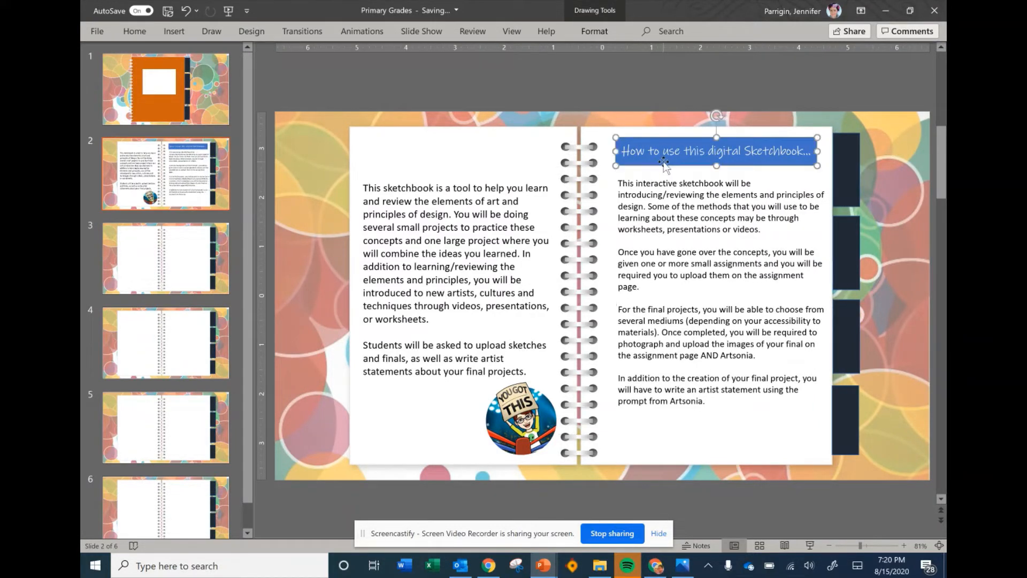
{"action": "key", "text": "ctrl+c"}
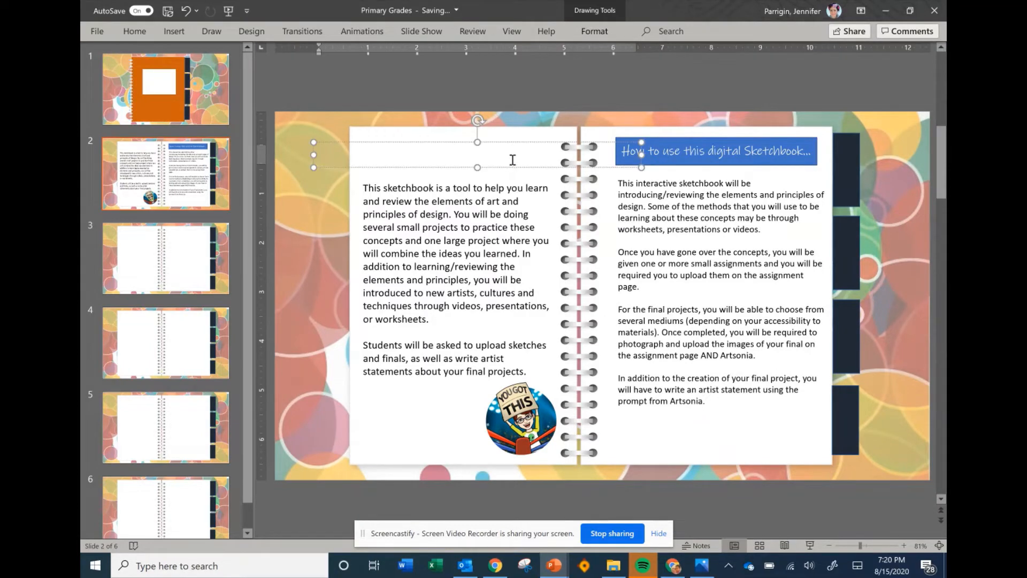
{"action": "key", "text": "ctrl+v"}
{"action": "left_click_drag", "start_coordinate": [666, 149], "coordinate": [399, 140]}
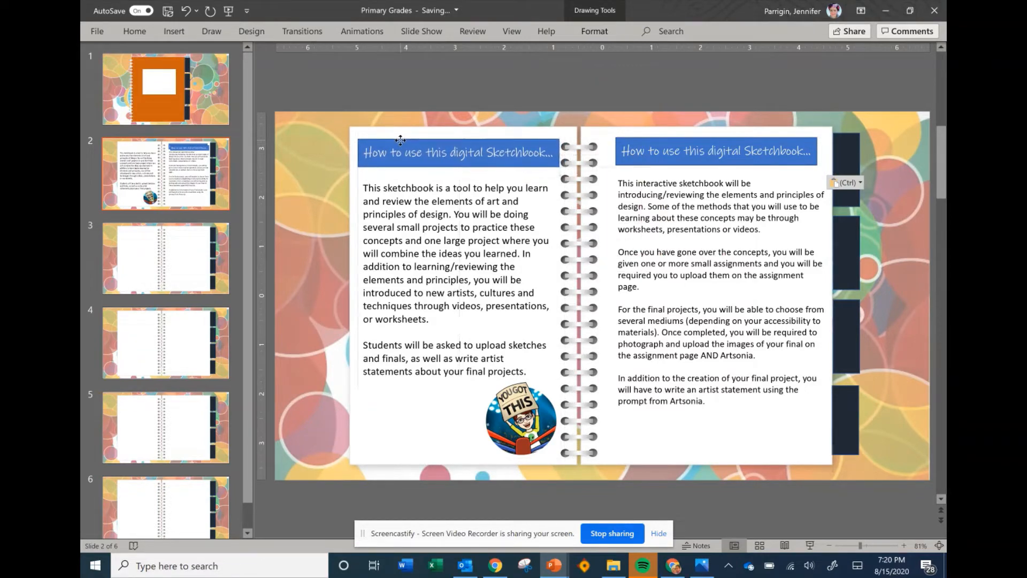
Replace the left page heading's text with "Digital Sketchbook Instructions".
{"action": "left_click", "coordinate": [452, 152]}
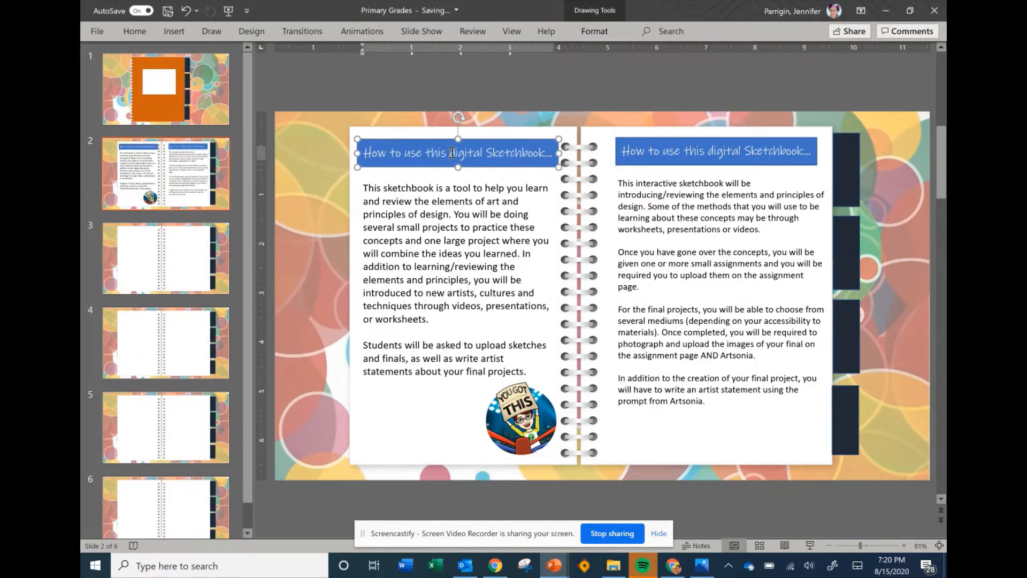
{"action": "key", "text": "ctrl+a"}
{"action": "type", "text": "Digital"}
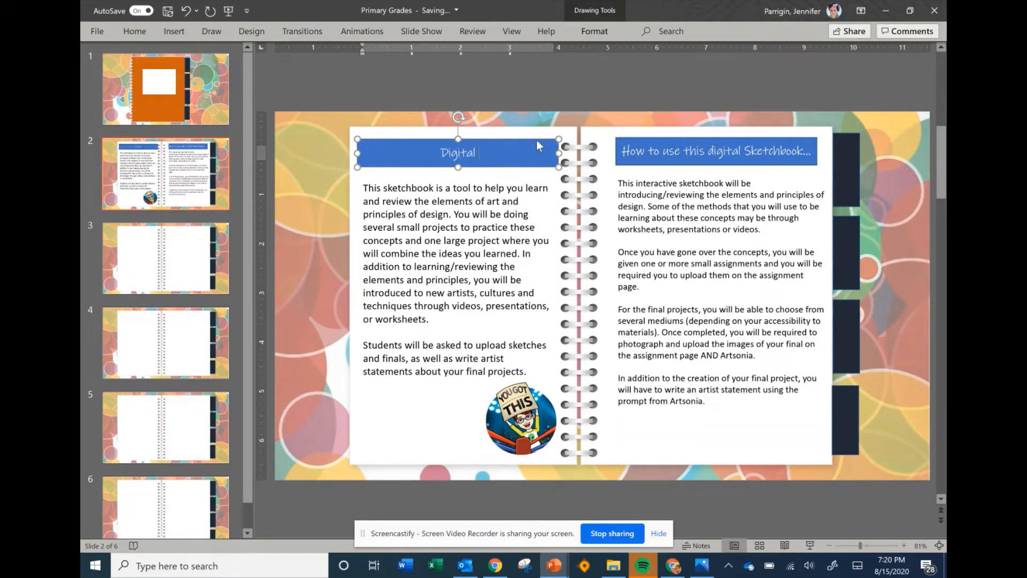
{"action": "type", "text": " Sketchb"}
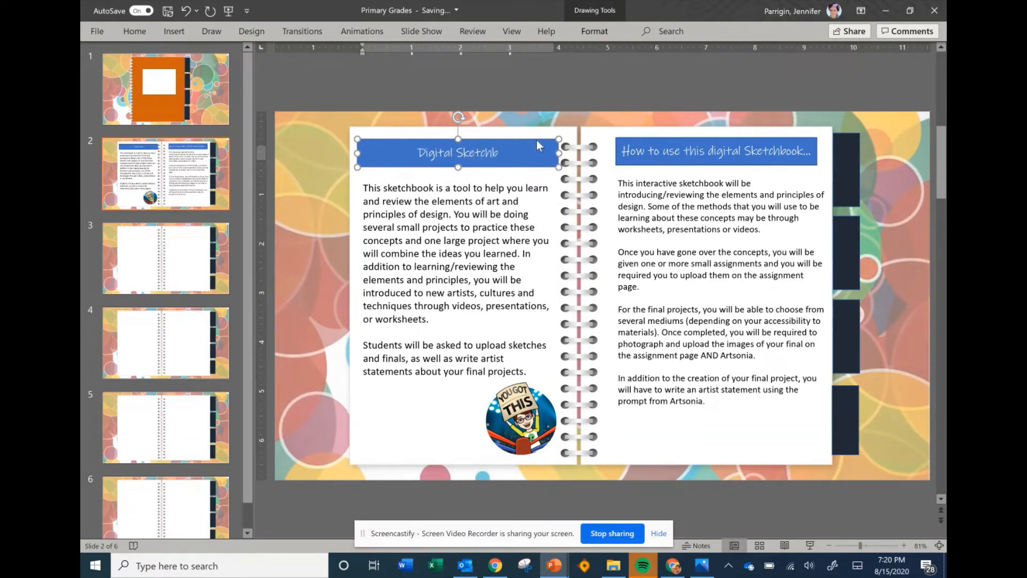
{"action": "type", "text": "ook instra"}
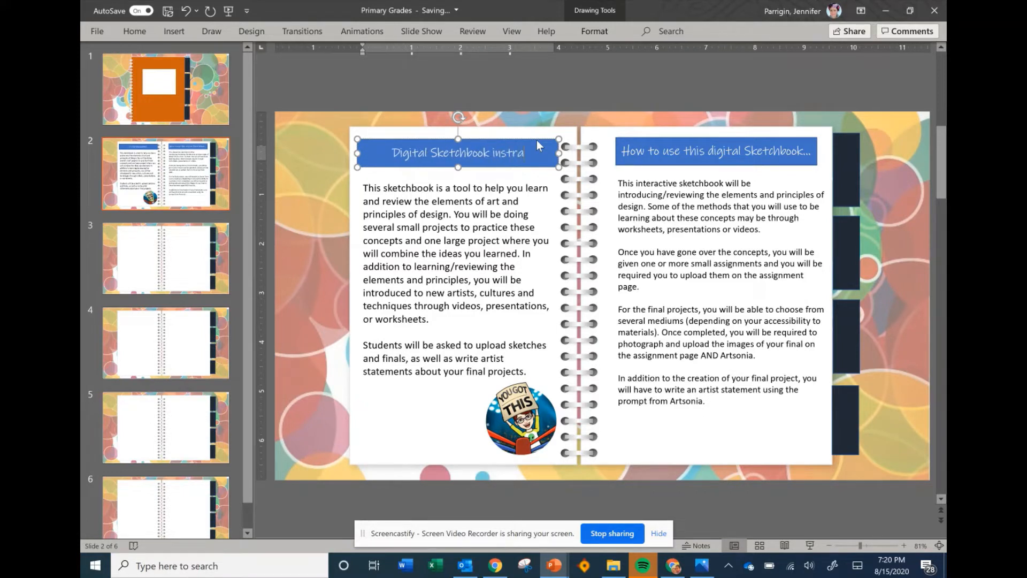
{"action": "key", "text": "BackSpace"}
{"action": "key", "text": "BackSpace"}
{"action": "key", "text": "BackSpace"}
{"action": "key", "text": "BackSpace"}
{"action": "key", "text": "BackSpace"}
{"action": "key", "text": "BackSpace"}
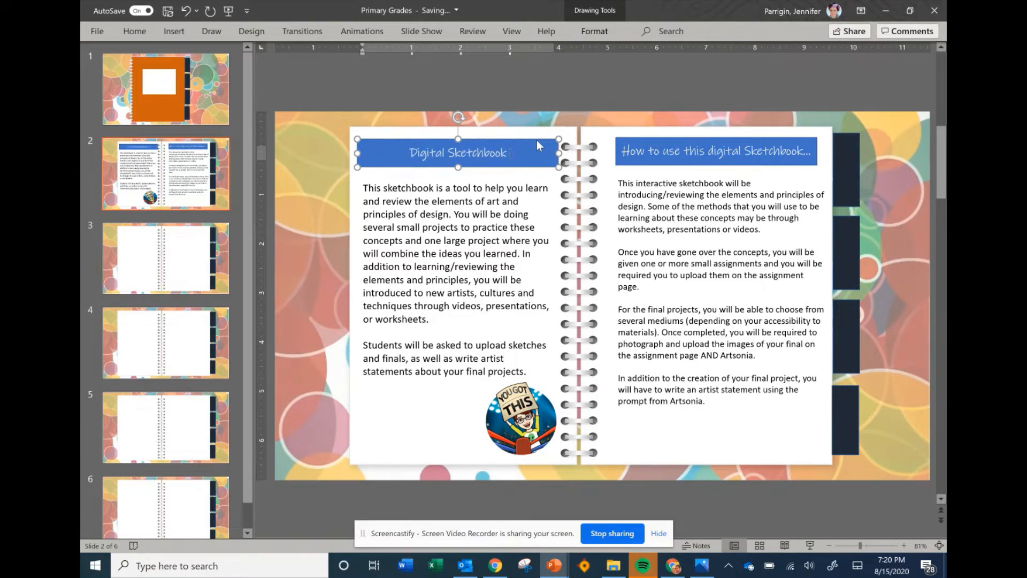
{"action": "type", "text": "Instru"}
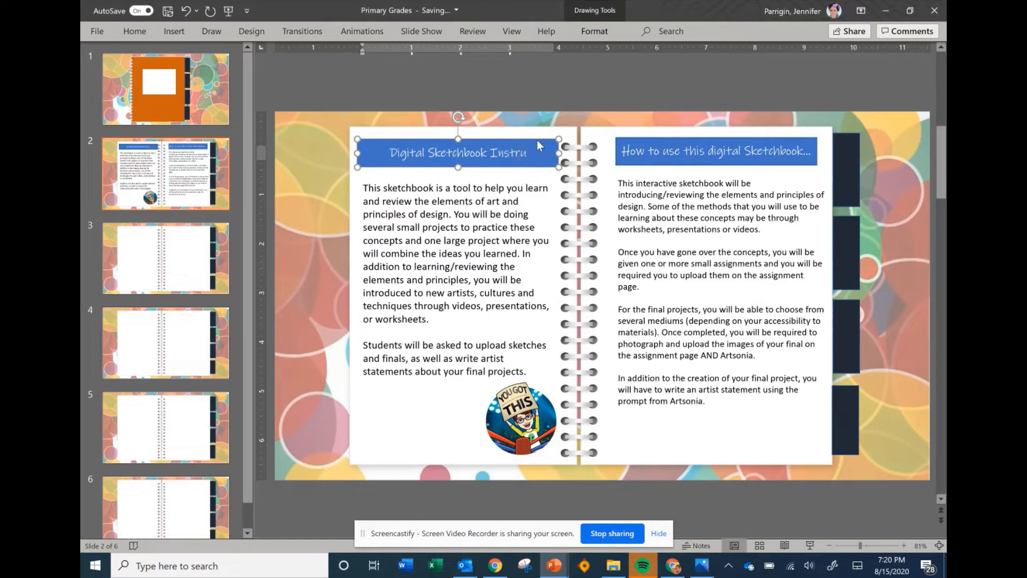
{"action": "type", "text": "ctions"}
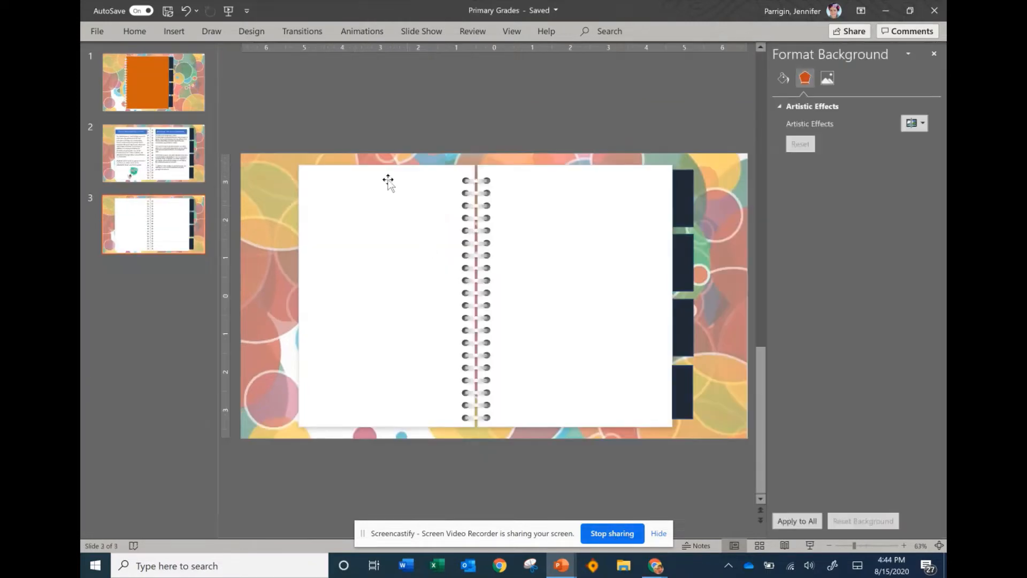
Insert the Kindergartensyllabus picture from the digital sketchbook folder on slide 3, shrink it and place it on the left page.
{"action": "left_click", "coordinate": [179, 30]}
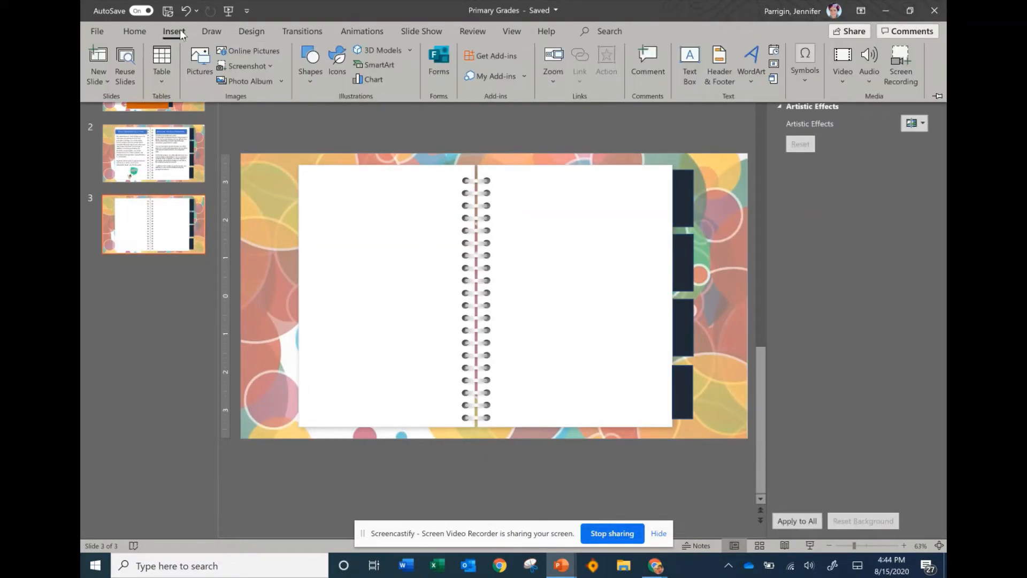
{"action": "left_click", "coordinate": [197, 56]}
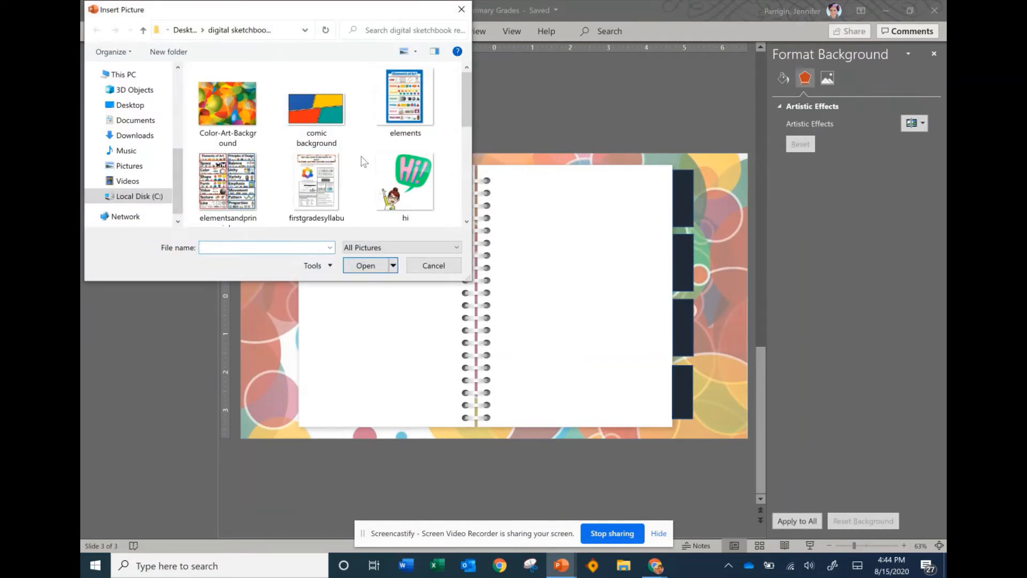
{"action": "scroll", "coordinate": [364, 162], "scroll_direction": "down", "scroll_amount": 2}
{"action": "scroll", "coordinate": [363, 161], "scroll_direction": "down", "scroll_amount": 2}
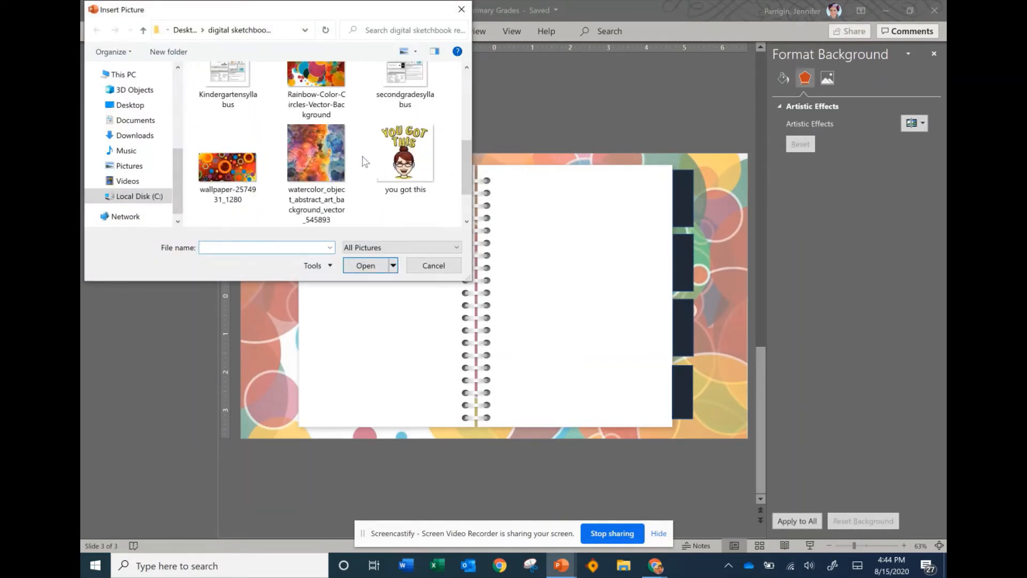
{"action": "double_click", "coordinate": [221, 97]}
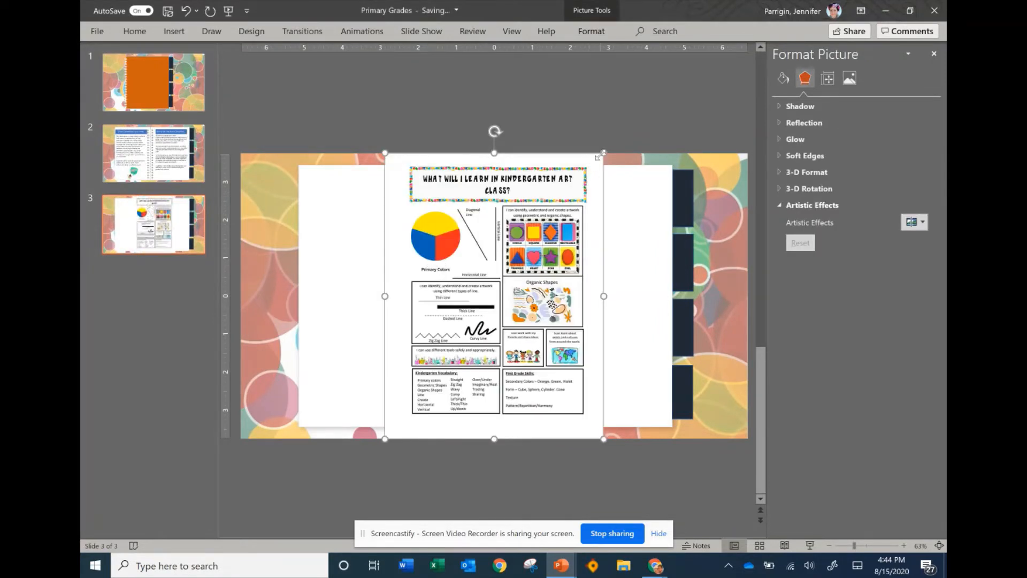
{"action": "left_click_drag", "start_coordinate": [602, 153], "coordinate": [492, 236]}
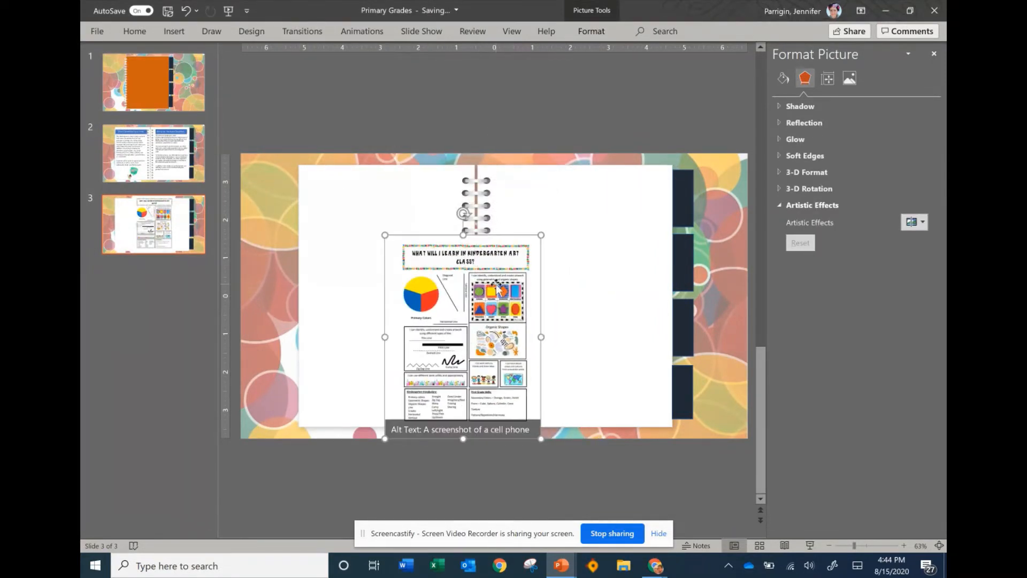
{"action": "left_click_drag", "start_coordinate": [493, 279], "coordinate": [409, 212]}
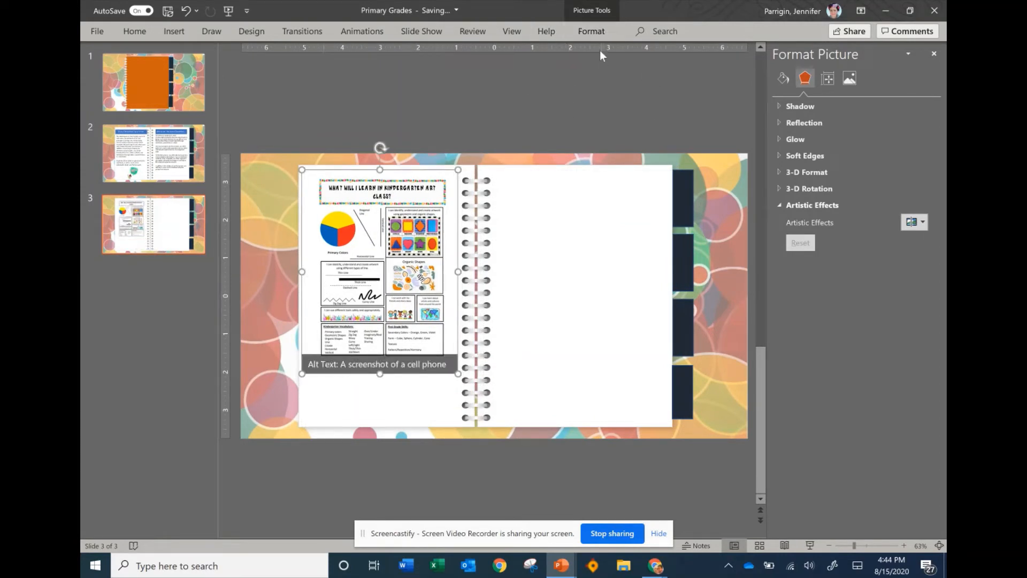
Crop the white margins off the left, right and bottom edges of the kindergarten syllabus picture.
{"action": "left_click", "coordinate": [591, 32]}
{"action": "left_click", "coordinate": [847, 60]}
{"action": "left_click_drag", "start_coordinate": [303, 272], "coordinate": [318, 271]}
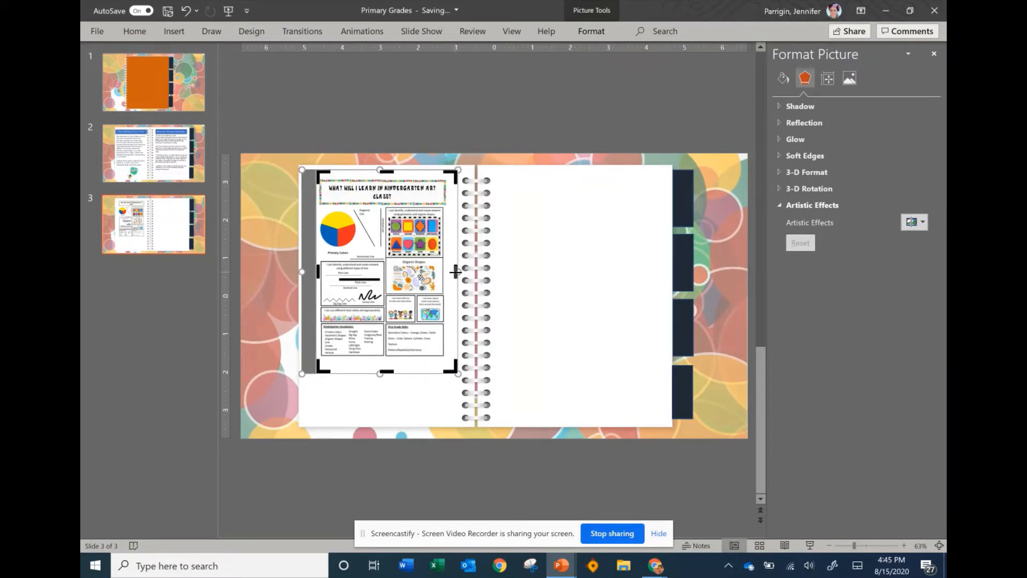
{"action": "left_click_drag", "start_coordinate": [455, 272], "coordinate": [449, 272]}
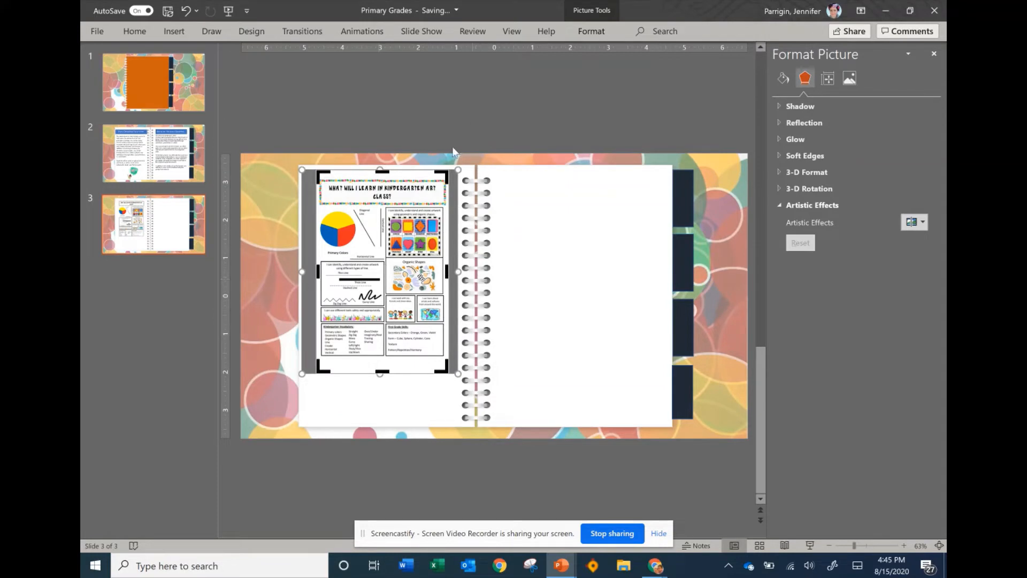
{"action": "left_click_drag", "start_coordinate": [382, 372], "coordinate": [385, 360]}
{"action": "left_click", "coordinate": [407, 134]}
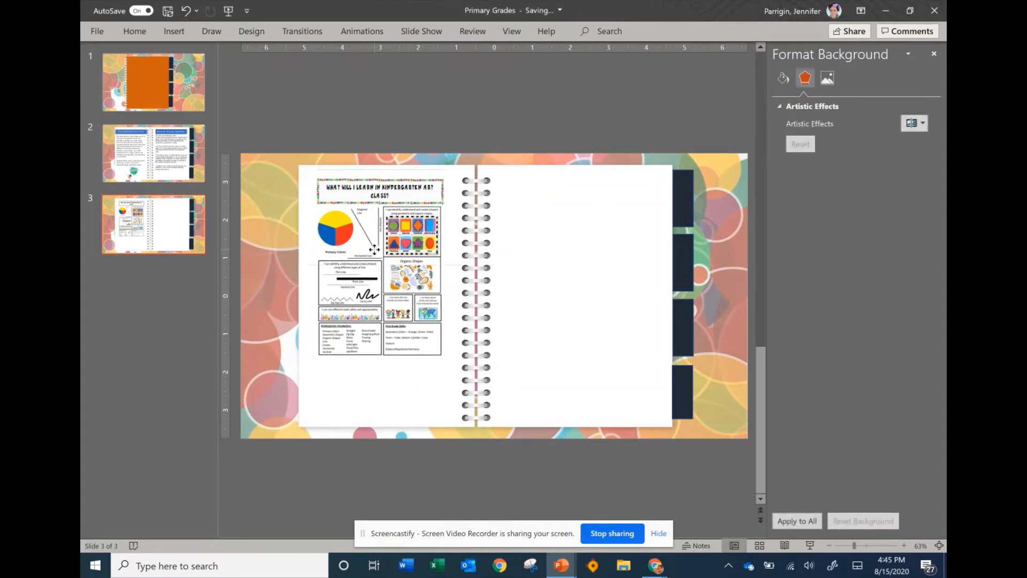
Enlarge the cropped kindergarten syllabus picture and position it to fit the left page's width beside the spiral.
{"action": "left_click", "coordinate": [373, 249]}
{"action": "left_click_drag", "start_coordinate": [374, 250], "coordinate": [367, 248]}
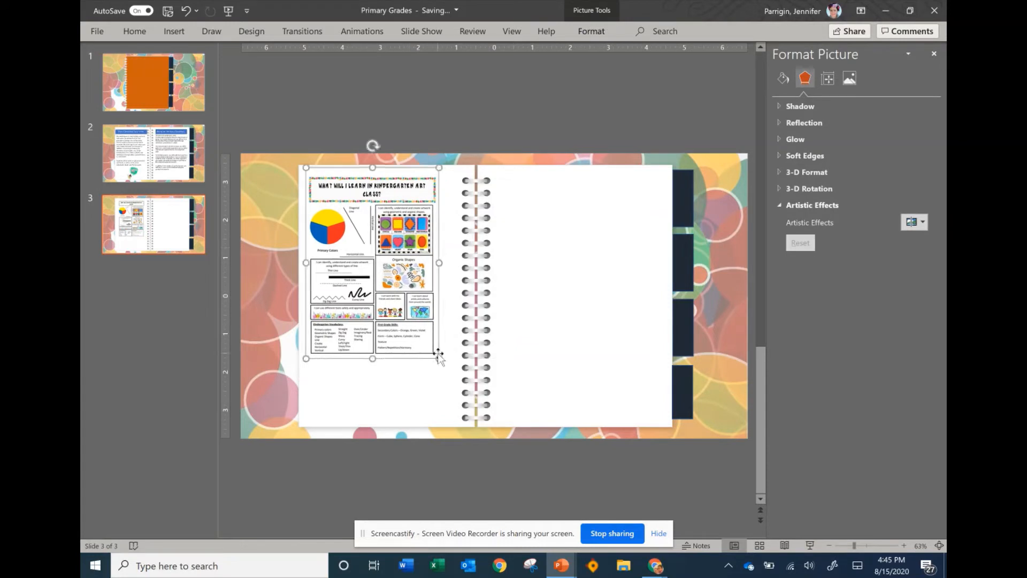
{"action": "left_click_drag", "start_coordinate": [438, 354], "coordinate": [447, 391]}
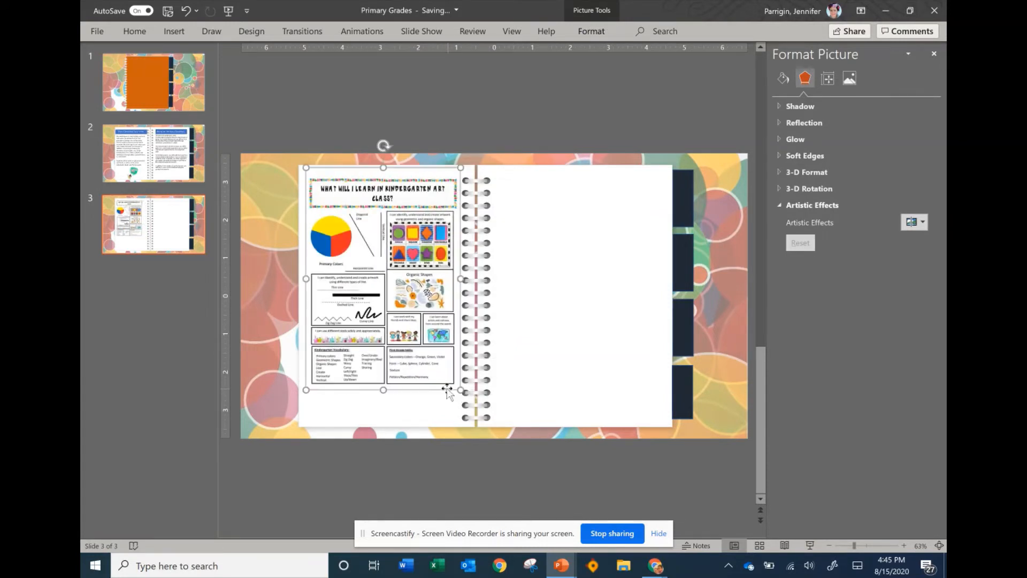
{"action": "left_click_drag", "start_coordinate": [402, 348], "coordinate": [402, 348]}
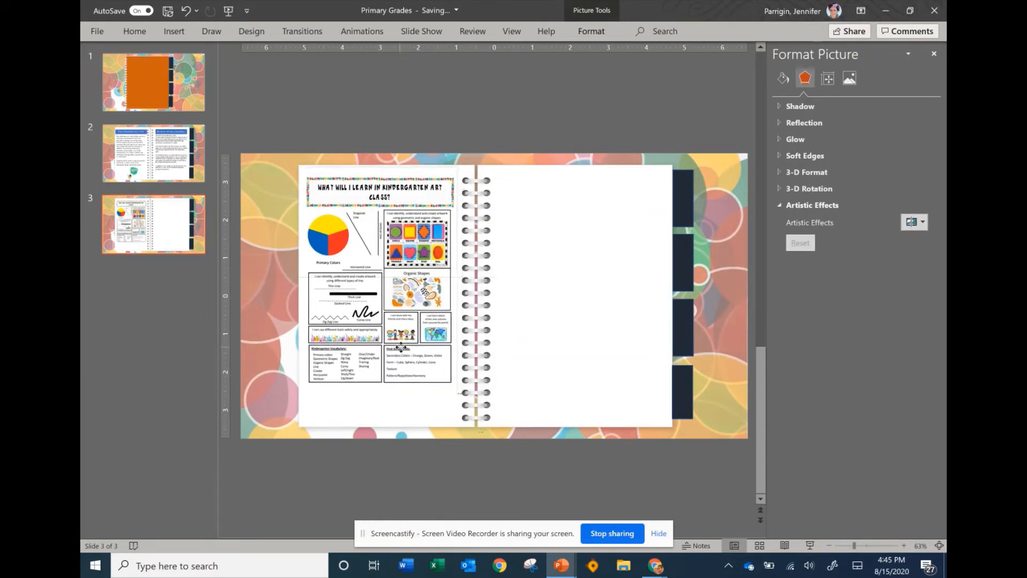
{"action": "left_click", "coordinate": [366, 414]}
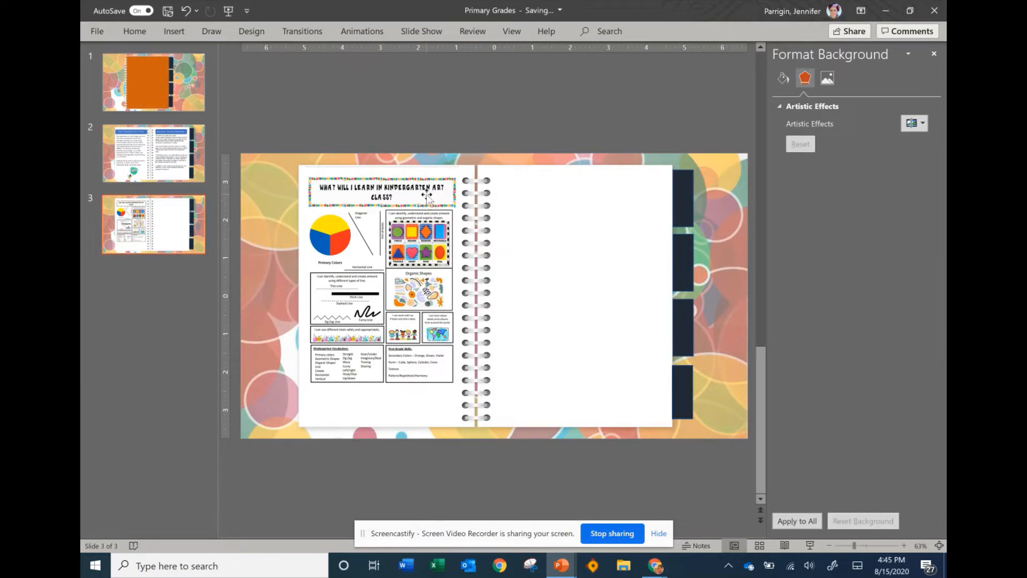
{"action": "left_click", "coordinate": [175, 33]}
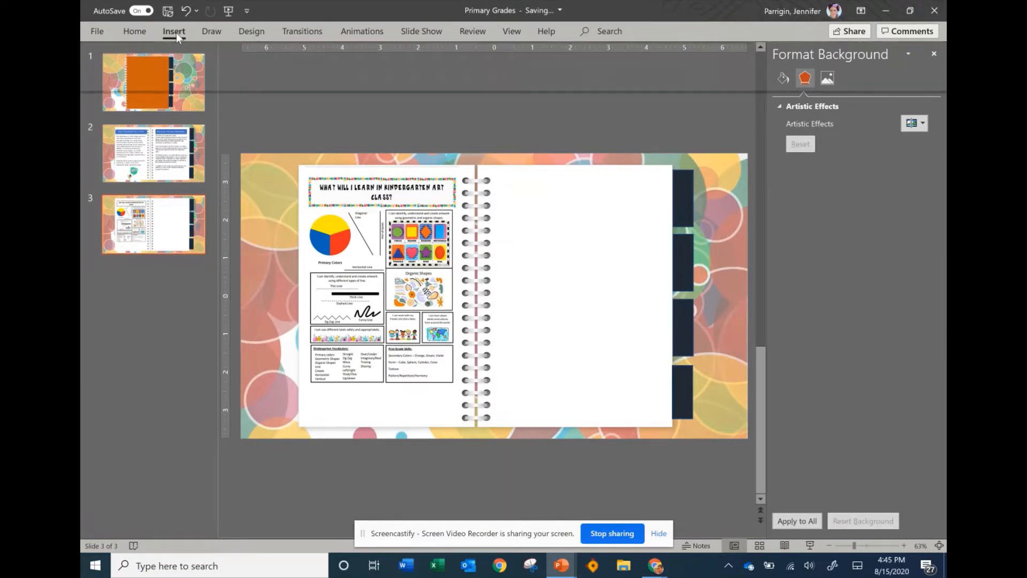
{"action": "left_click", "coordinate": [235, 53]}
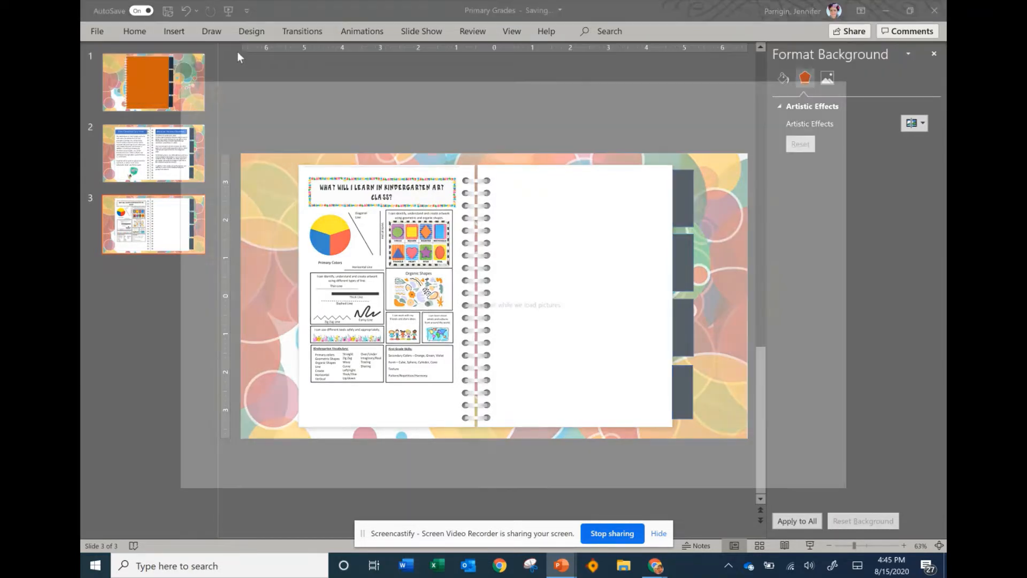
{"action": "left_click", "coordinate": [844, 67]}
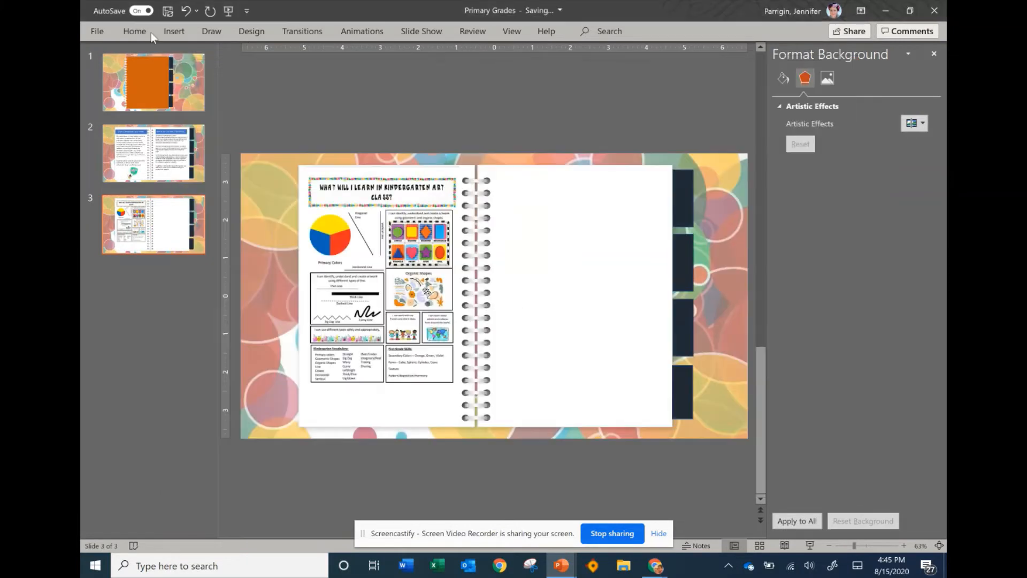
Insert the "elements" picture from the digital sketchbook folder and move it onto slide 3's right page.
{"action": "left_click", "coordinate": [185, 33]}
{"action": "left_click", "coordinate": [203, 57]}
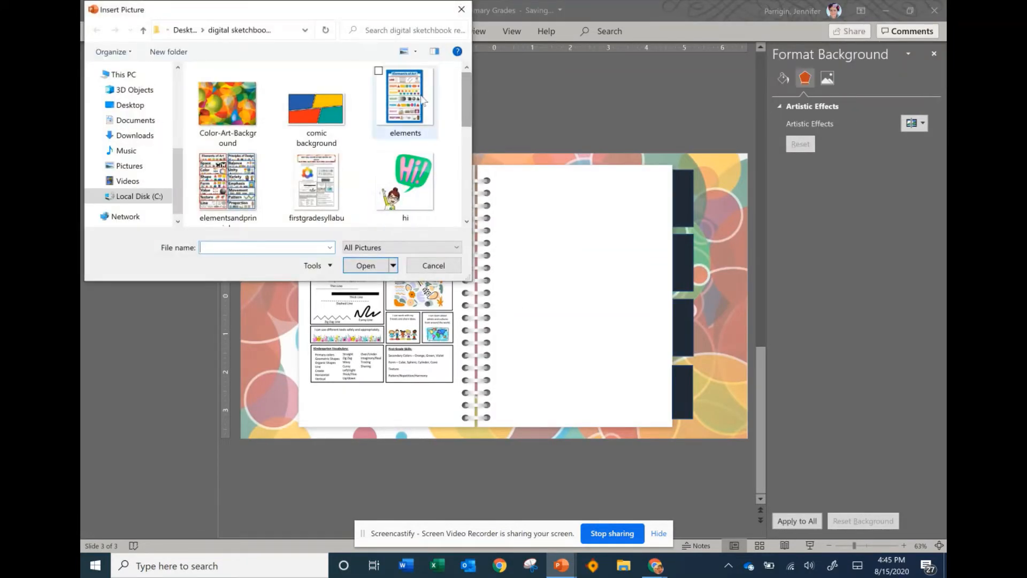
{"action": "left_click", "coordinate": [422, 100]}
{"action": "double_click", "coordinate": [421, 100]}
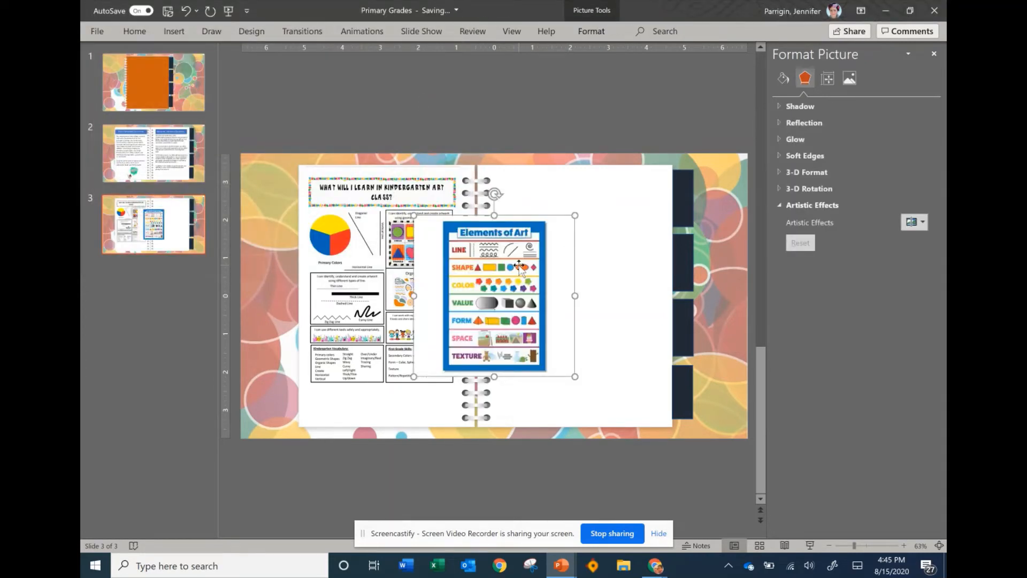
{"action": "left_click_drag", "start_coordinate": [534, 260], "coordinate": [607, 222]}
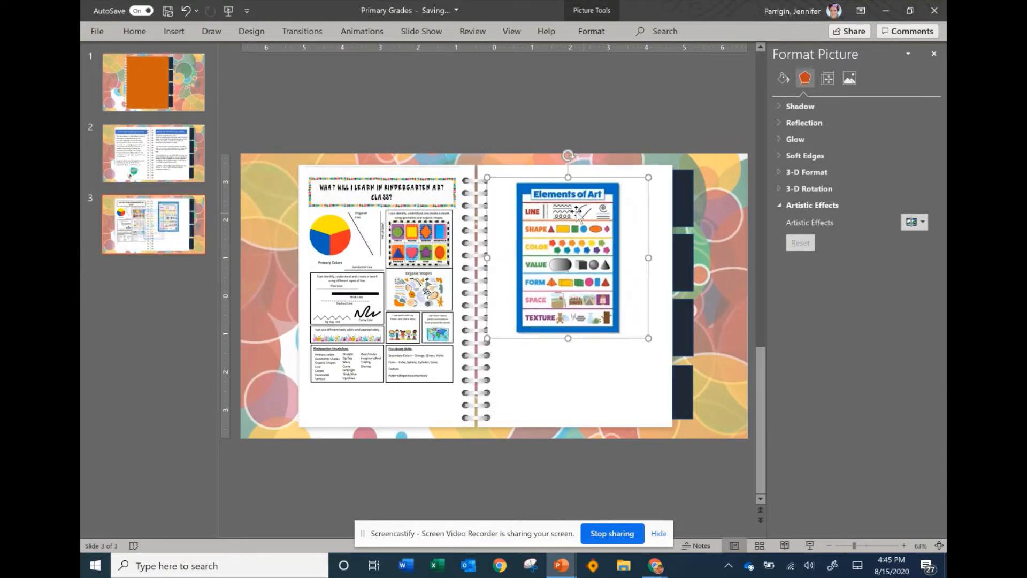
Crop the white margins off the left and right sides of the Elements of Art picture.
{"action": "left_click", "coordinate": [595, 32]}
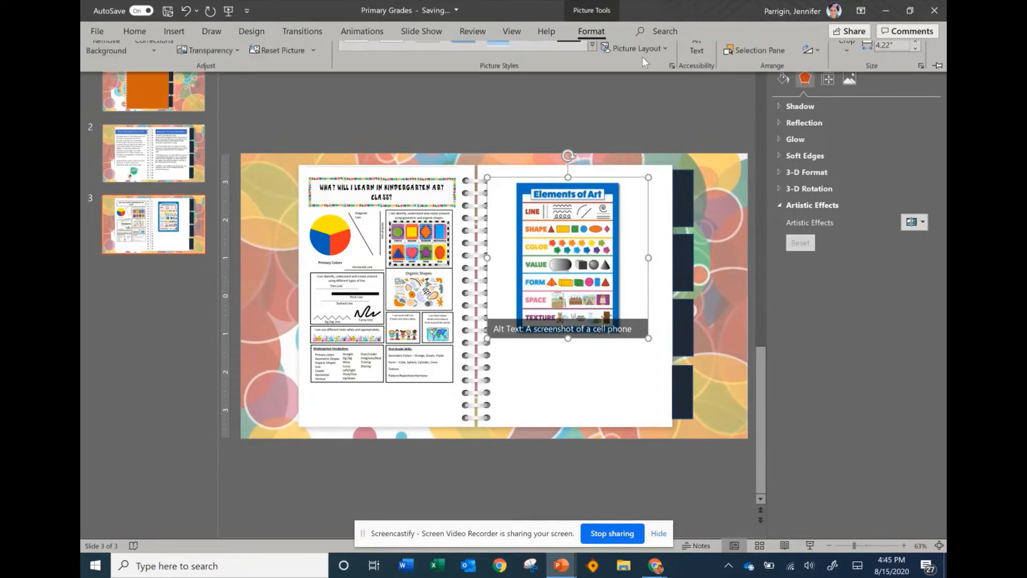
{"action": "left_click", "coordinate": [866, 59]}
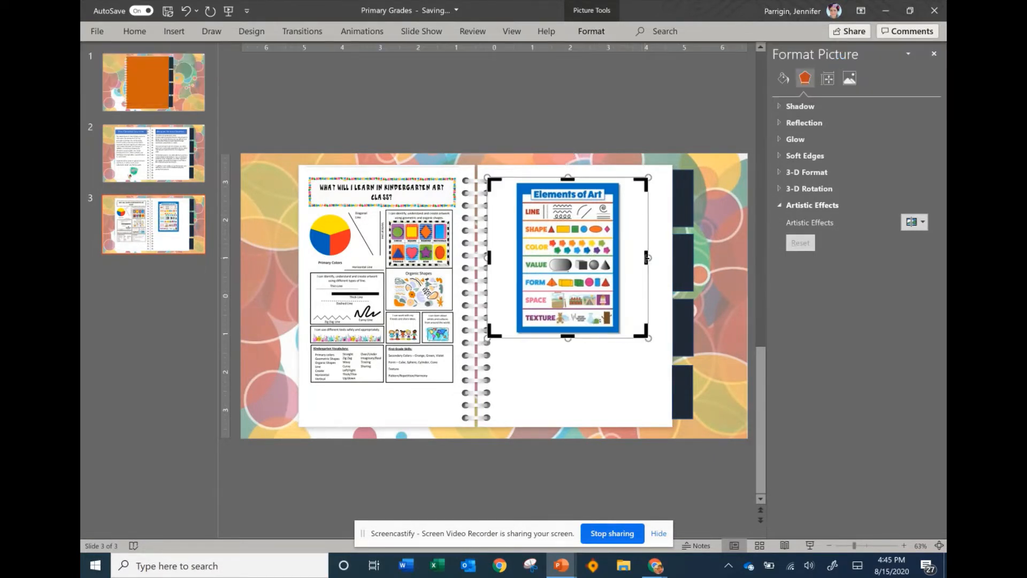
{"action": "left_click_drag", "start_coordinate": [646, 257], "coordinate": [622, 261]}
{"action": "left_click_drag", "start_coordinate": [489, 257], "coordinate": [515, 258]}
{"action": "left_click", "coordinate": [602, 157]}
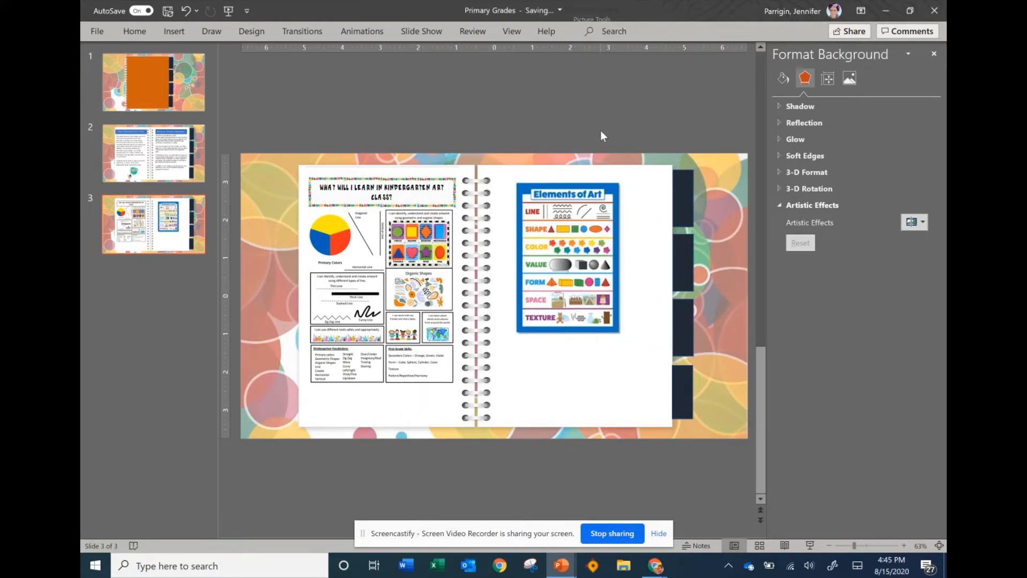
Move the Elements of Art picture to the right page's upper-left corner and enlarge it to fill the page.
{"action": "left_click_drag", "start_coordinate": [567, 237], "coordinate": [551, 229]}
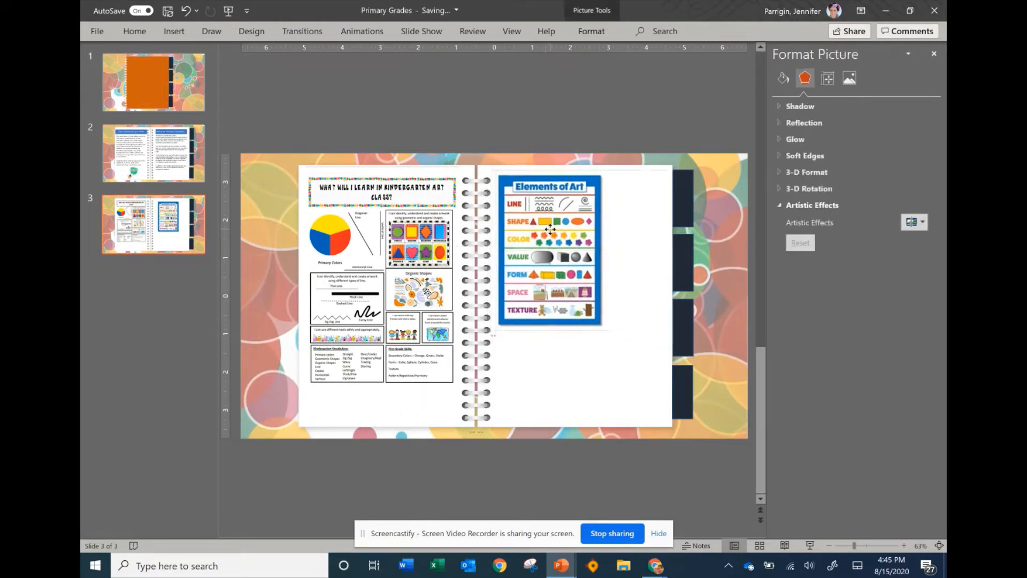
{"action": "left_click_drag", "start_coordinate": [605, 330], "coordinate": [669, 416]}
{"action": "left_click", "coordinate": [680, 96]}
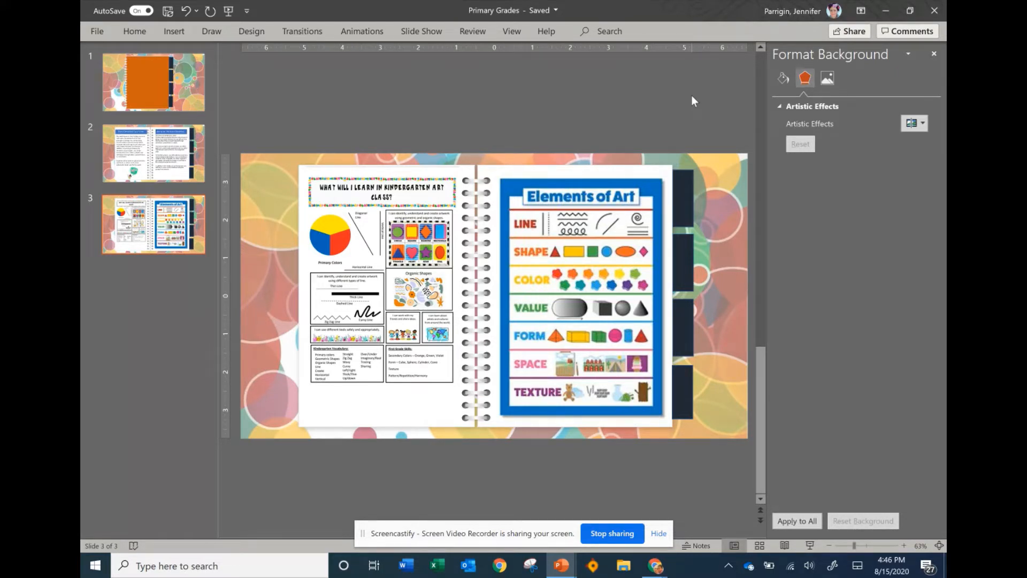
Draw a rectangle for a title label on the upper half of slide 1's orange notebook cover.
{"action": "left_click", "coordinate": [151, 82]}
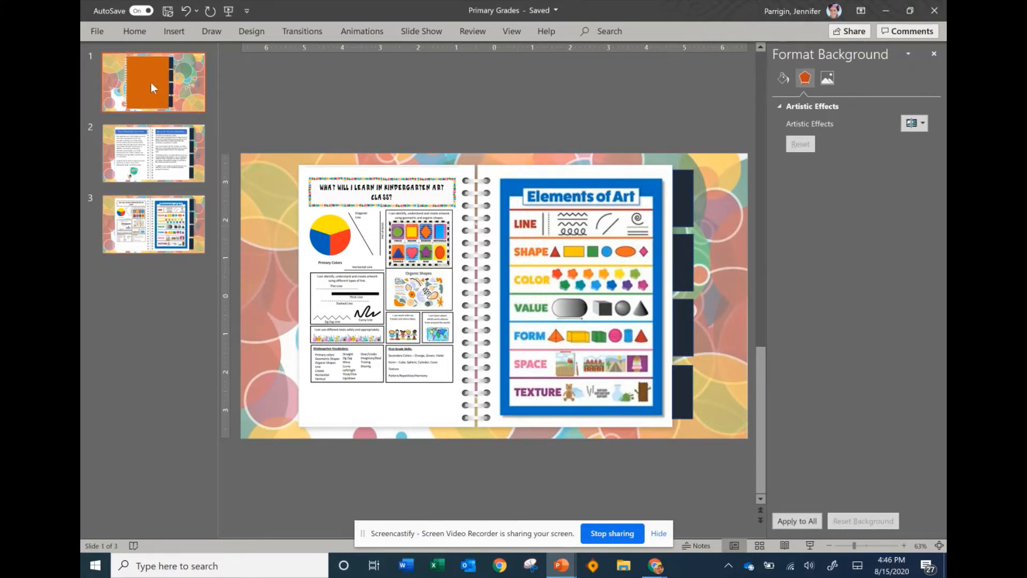
{"action": "left_click", "coordinate": [179, 31]}
{"action": "left_click", "coordinate": [213, 31]}
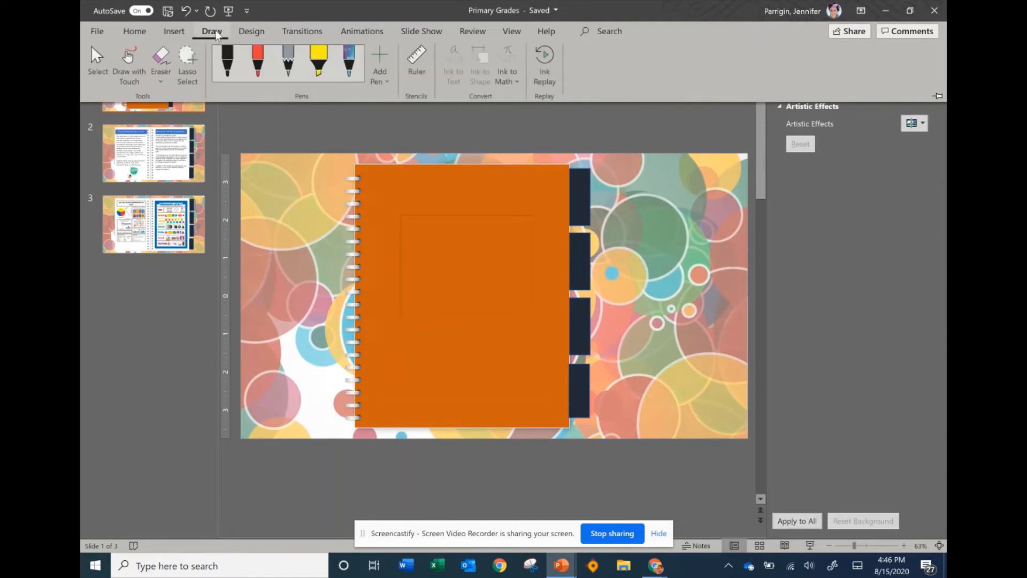
{"action": "left_click", "coordinate": [175, 31]}
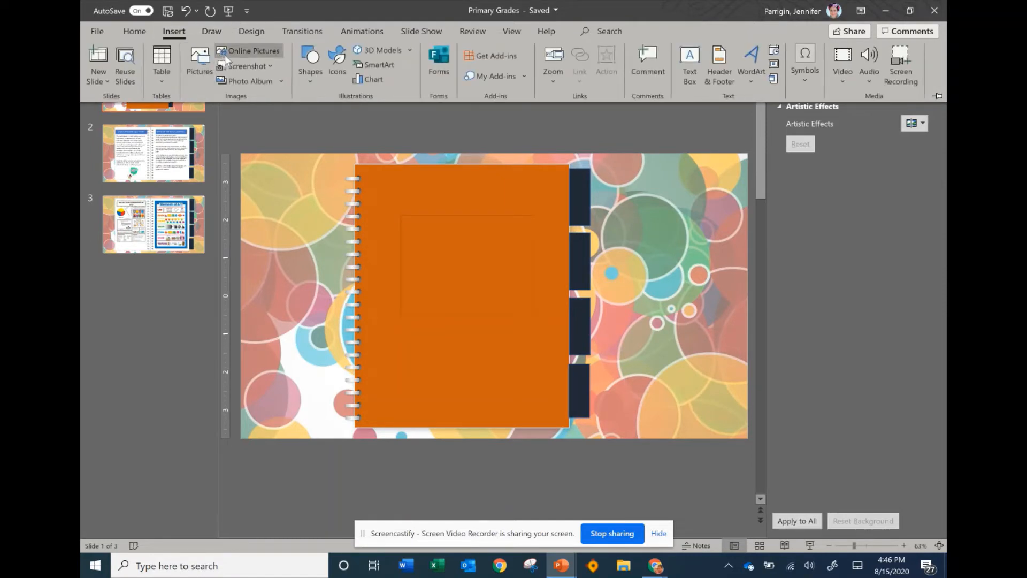
{"action": "left_click", "coordinate": [310, 60]}
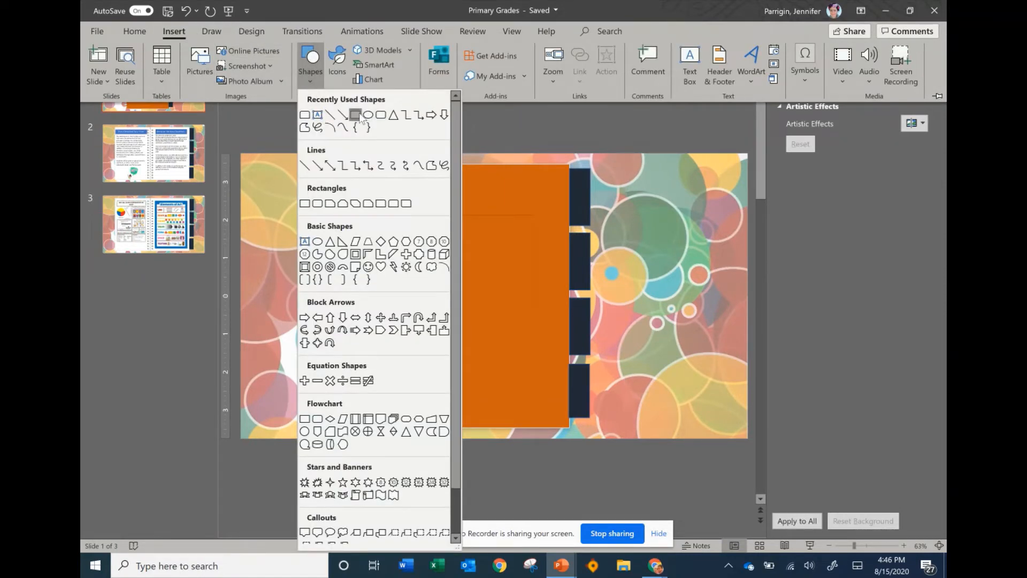
{"action": "left_click", "coordinate": [356, 113]}
{"action": "left_click_drag", "start_coordinate": [400, 215], "coordinate": [533, 315]}
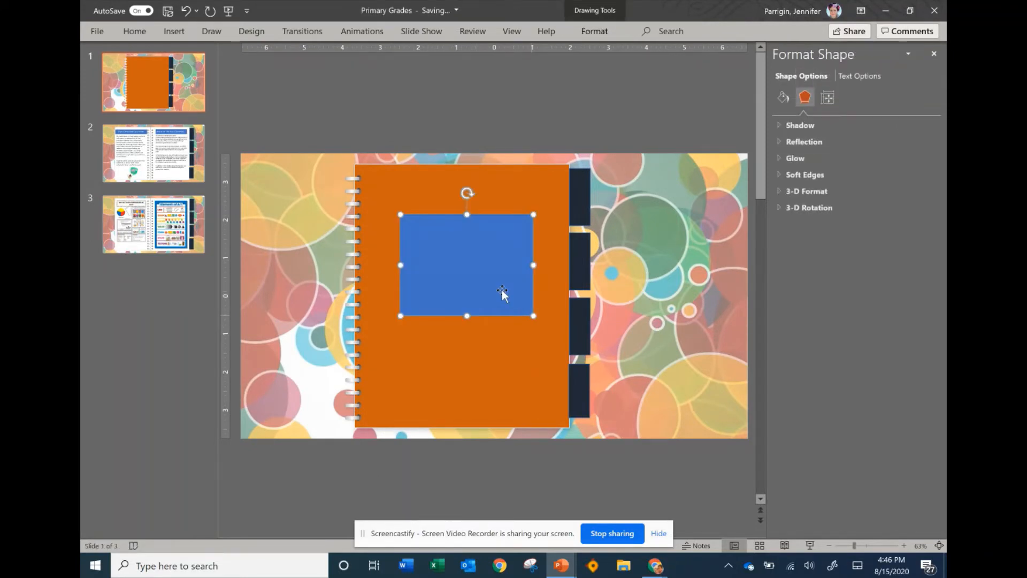
Set both the fill and the outline of the cover's label rectangle to white.
{"action": "left_click", "coordinate": [502, 293]}
{"action": "right_click", "coordinate": [489, 262]}
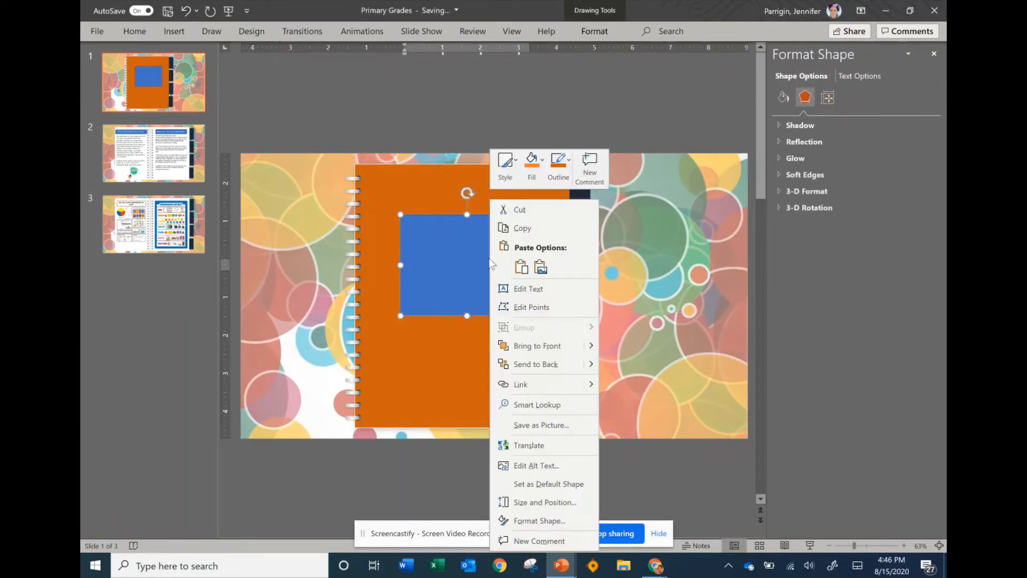
{"action": "left_click", "coordinate": [540, 172]}
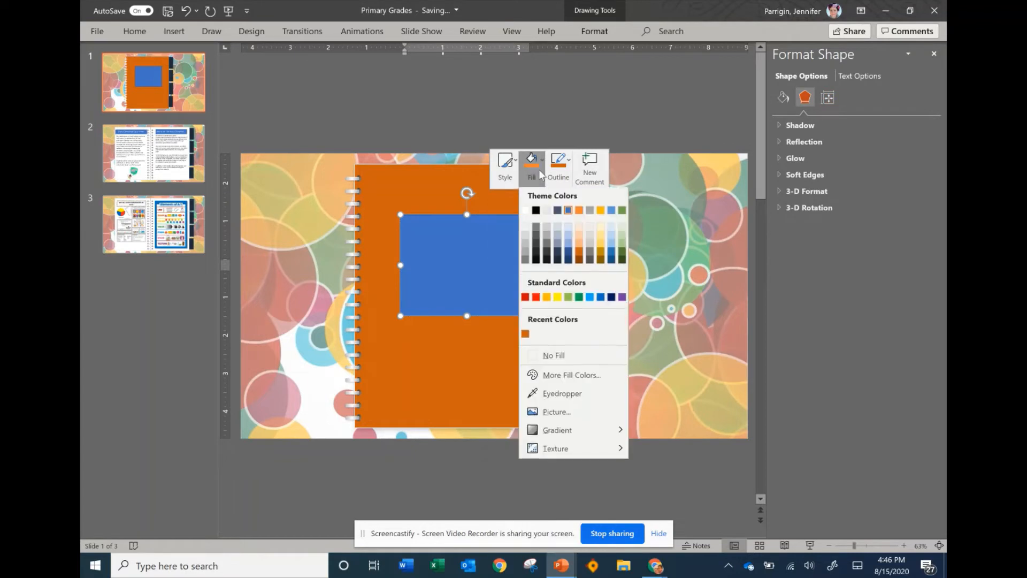
{"action": "left_click", "coordinate": [525, 209]}
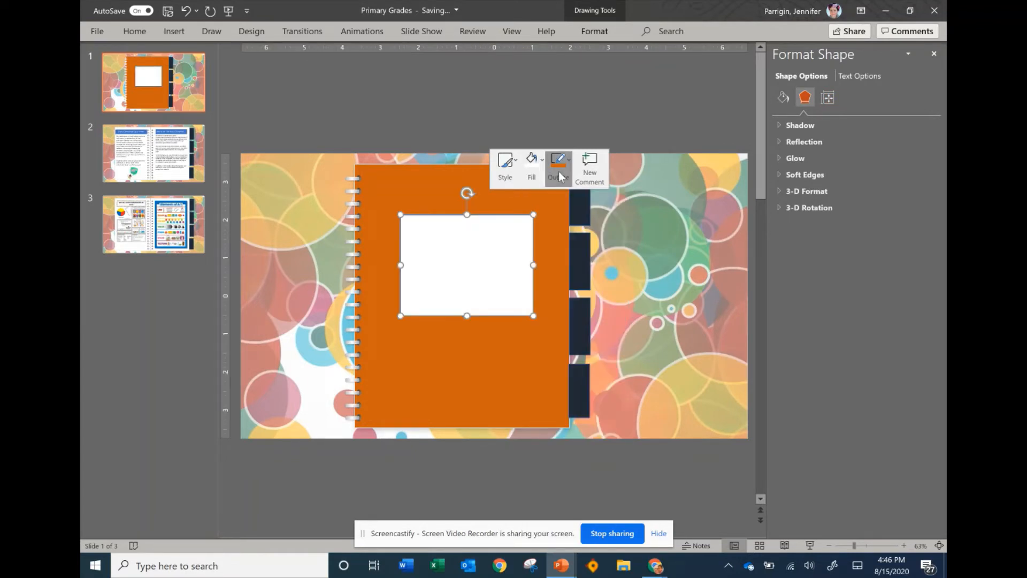
{"action": "left_click", "coordinate": [563, 172]}
{"action": "left_click", "coordinate": [553, 210]}
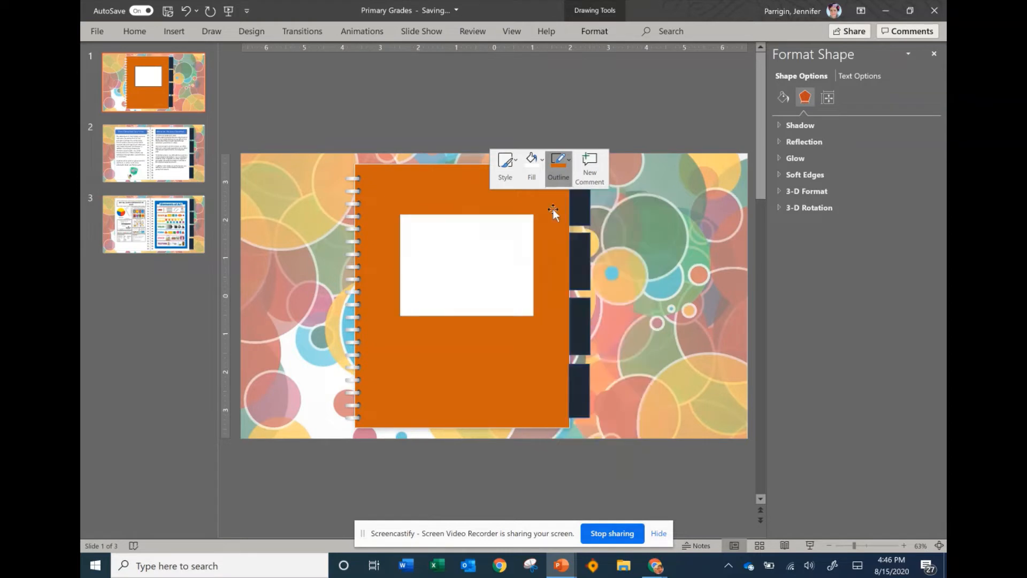
{"action": "left_click", "coordinate": [552, 113]}
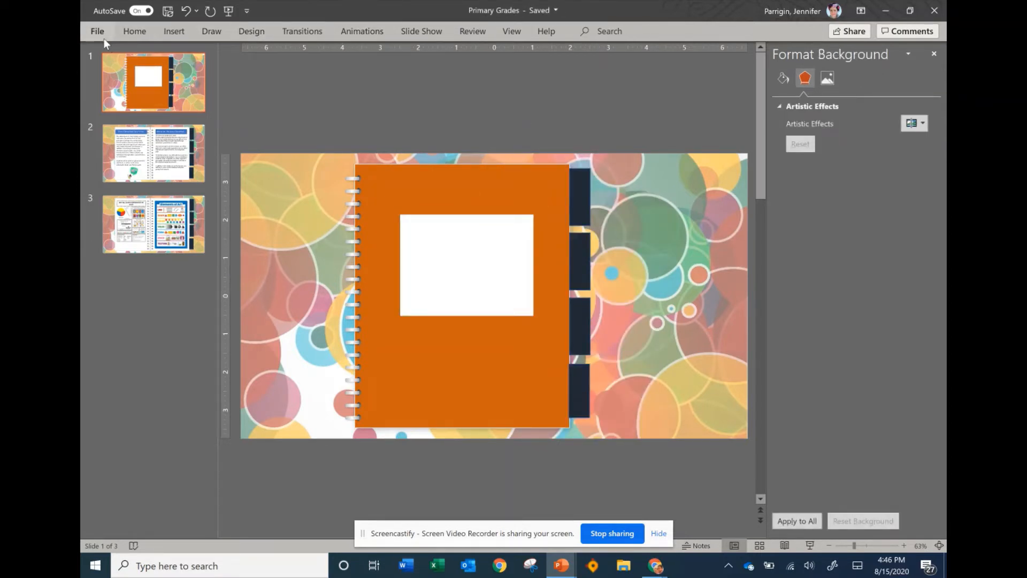
Export all slides as PNG images to the Desktop under the name Primary Grades.
{"action": "left_click", "coordinate": [104, 36]}
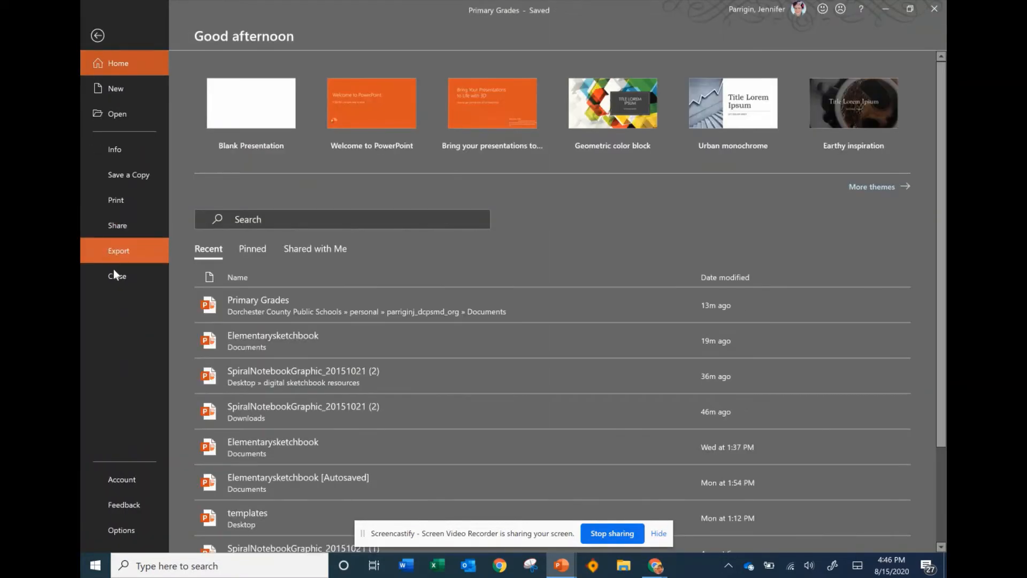
{"action": "left_click", "coordinate": [124, 251]}
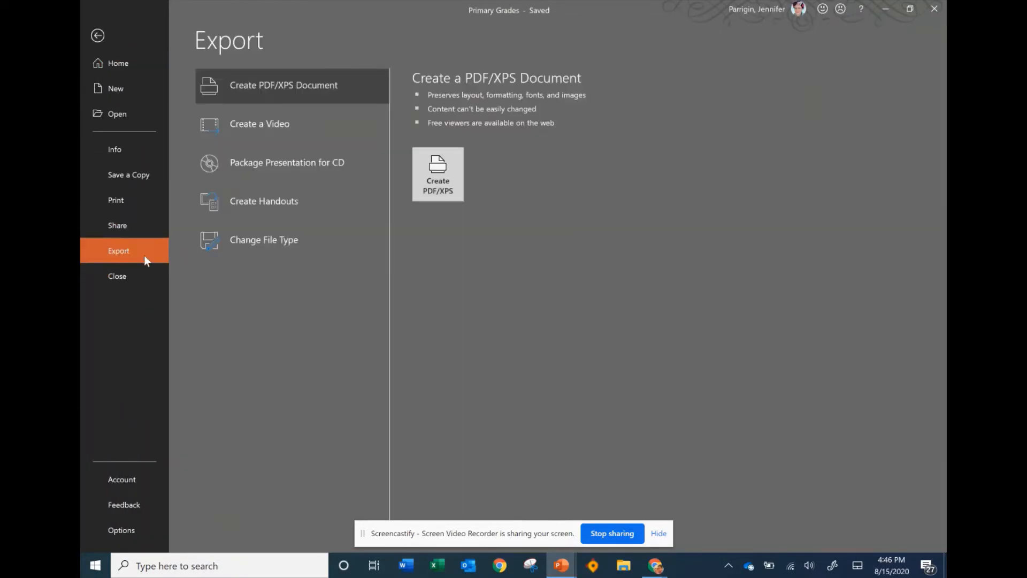
{"action": "left_click", "coordinate": [261, 242]}
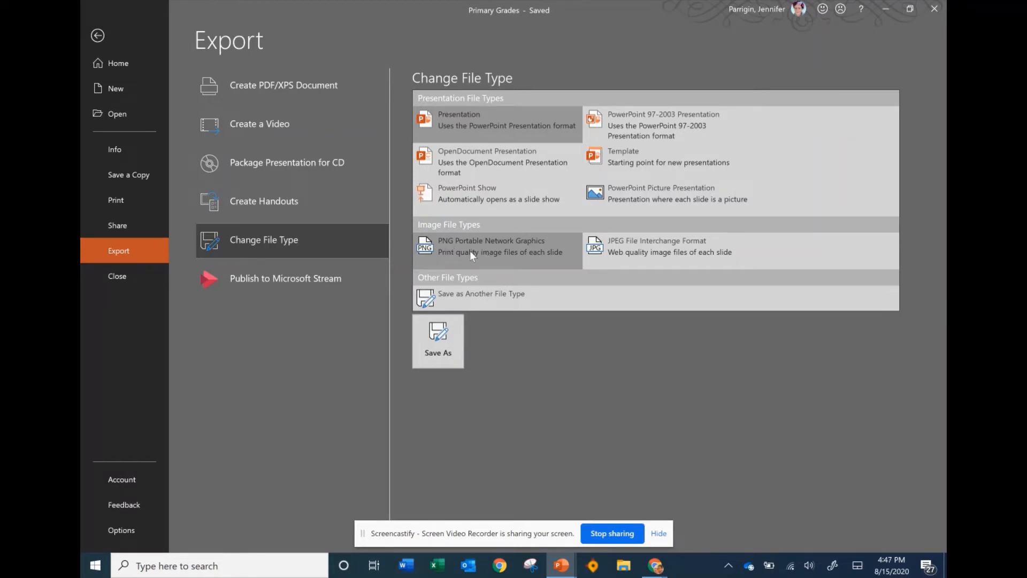
{"action": "left_click", "coordinate": [470, 251]}
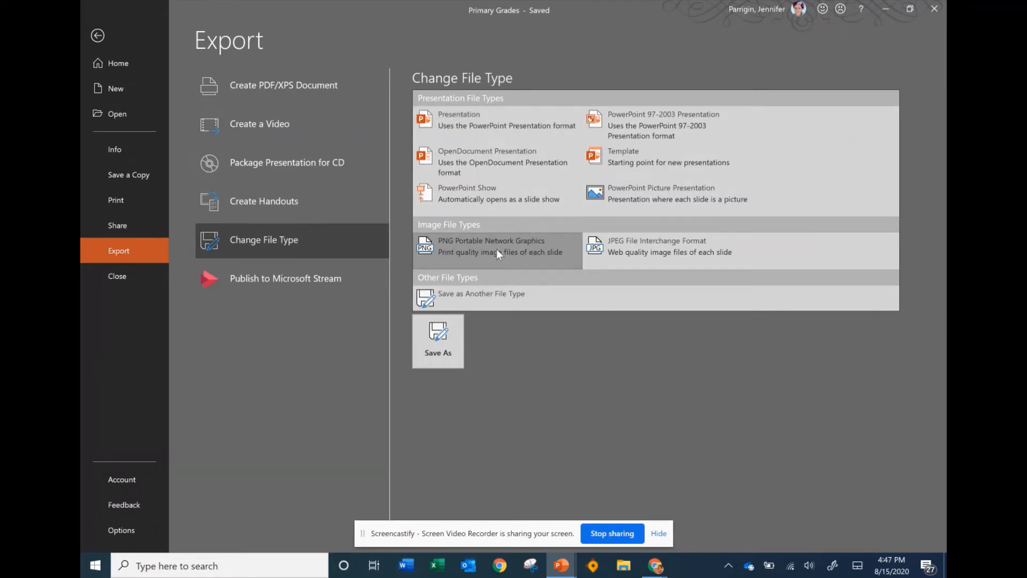
{"action": "double_click", "coordinate": [496, 249]}
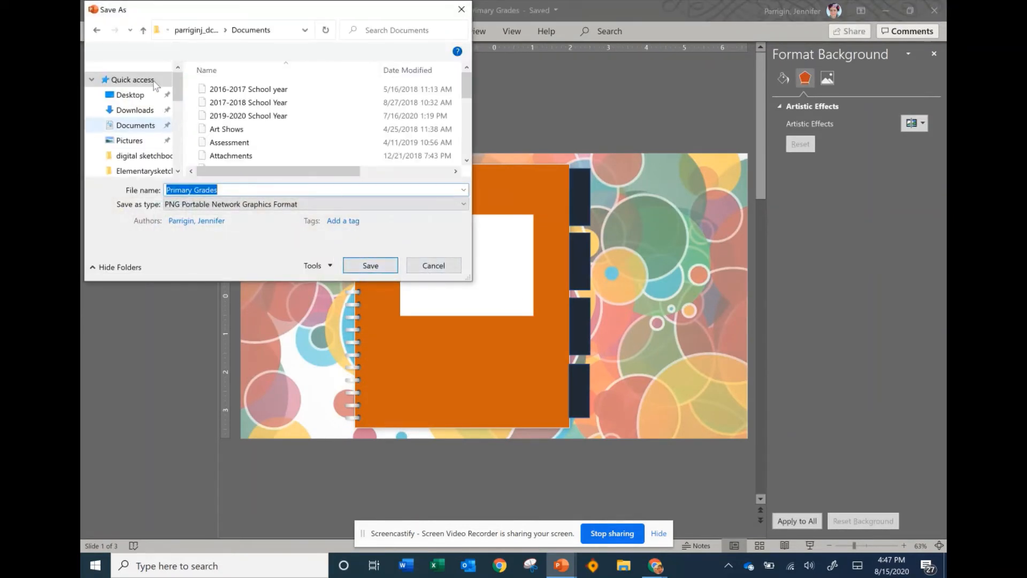
{"action": "left_click", "coordinate": [143, 99]}
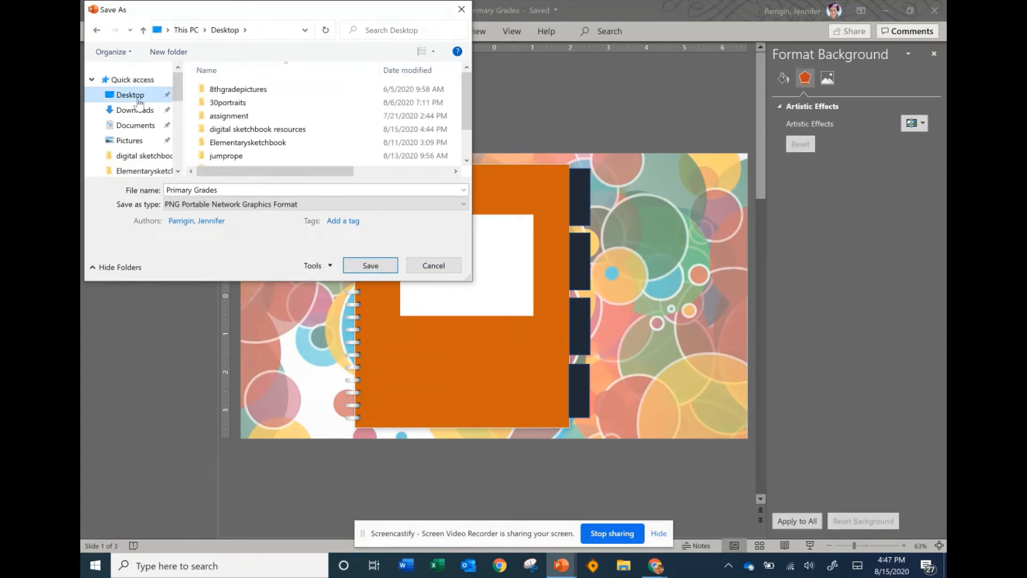
{"action": "left_click", "coordinate": [373, 267]}
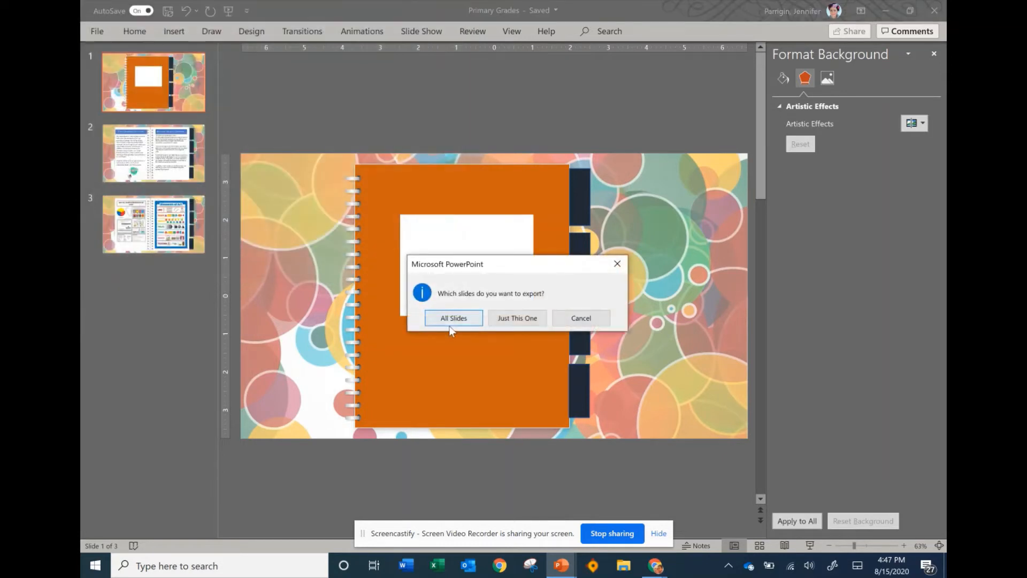
{"action": "left_click", "coordinate": [459, 320]}
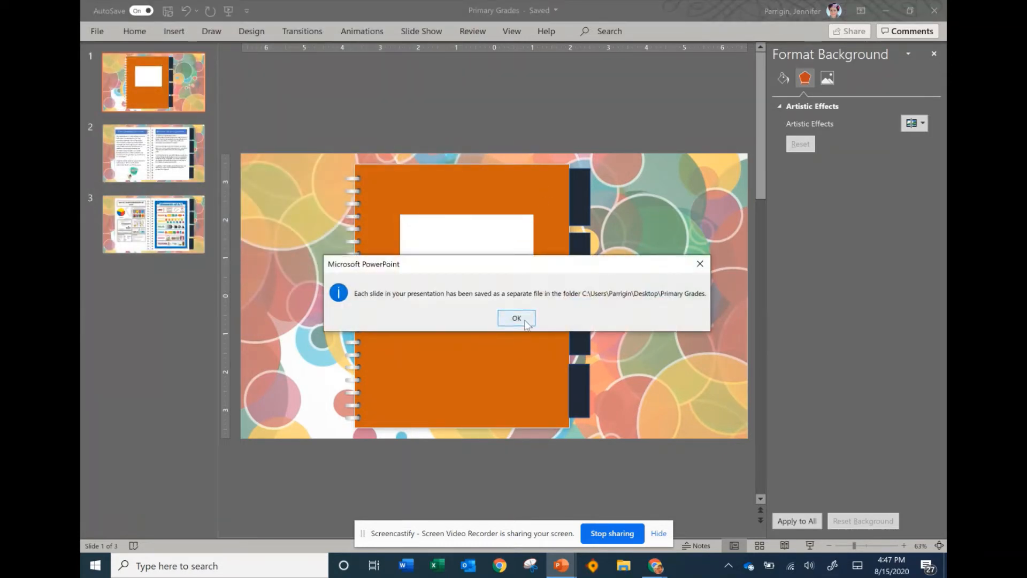
{"action": "left_click", "coordinate": [524, 319]}
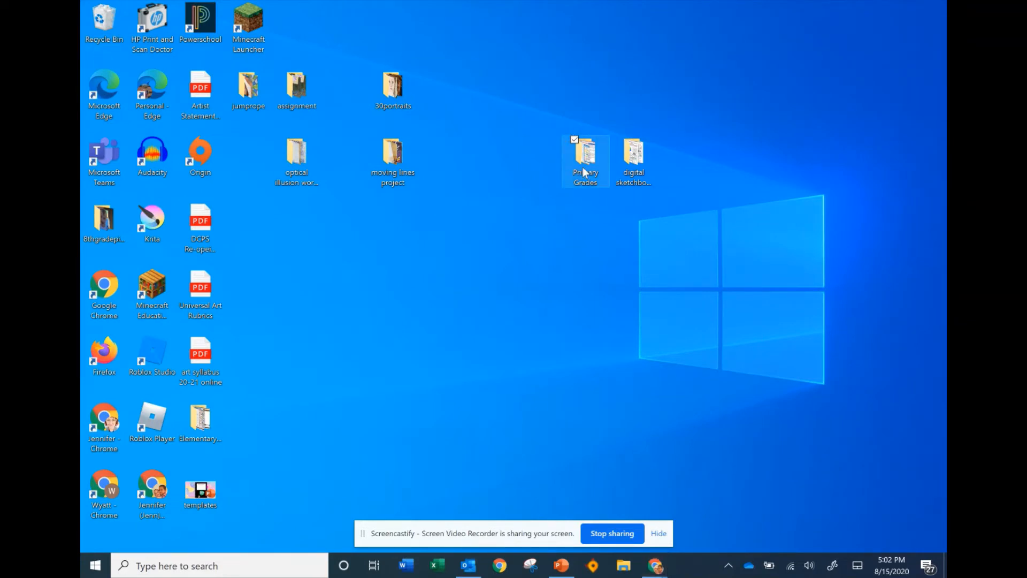
Open the exported Primary Grades folder on the desktop, check the slide images and close it.
{"action": "left_click", "coordinate": [584, 153]}
{"action": "double_click", "coordinate": [585, 163]}
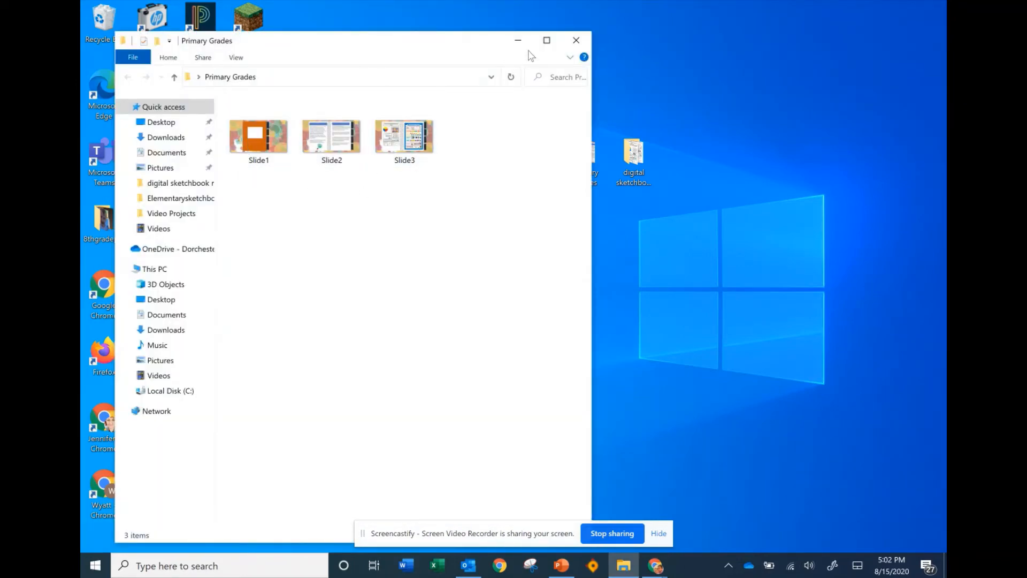
{"action": "left_click", "coordinate": [569, 44]}
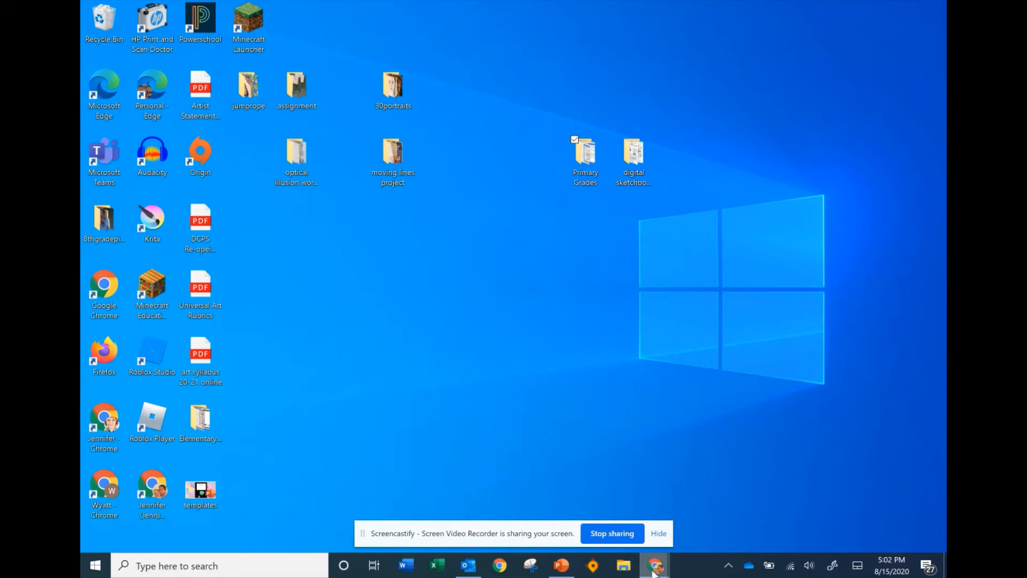
Switch to the untitled Google Slides presentation and delete the title and subtitle placeholders from its first slide.
{"action": "mouse_move", "coordinate": [653, 570]}
{"action": "left_click", "coordinate": [575, 458]}
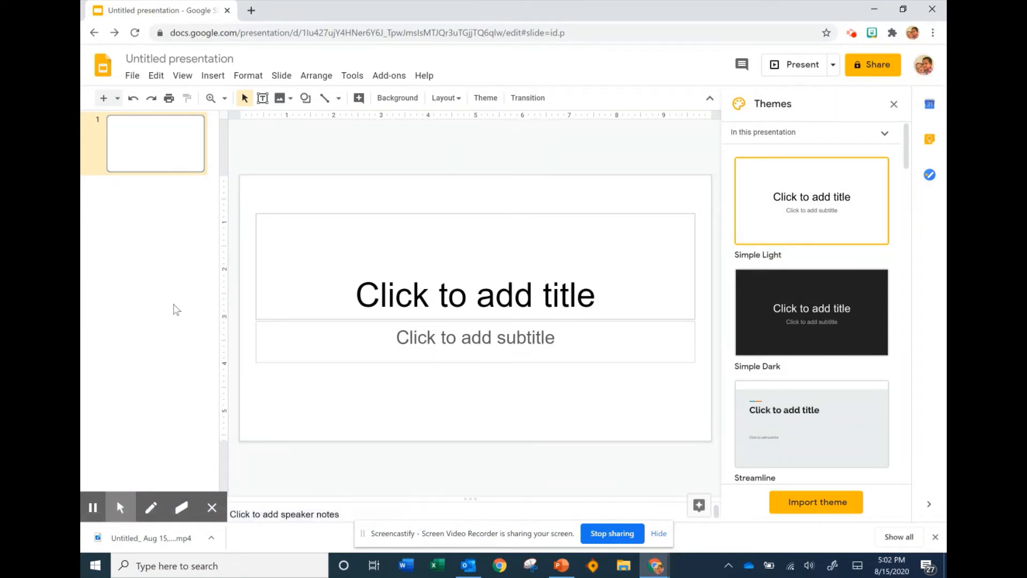
{"action": "left_click", "coordinate": [419, 212]}
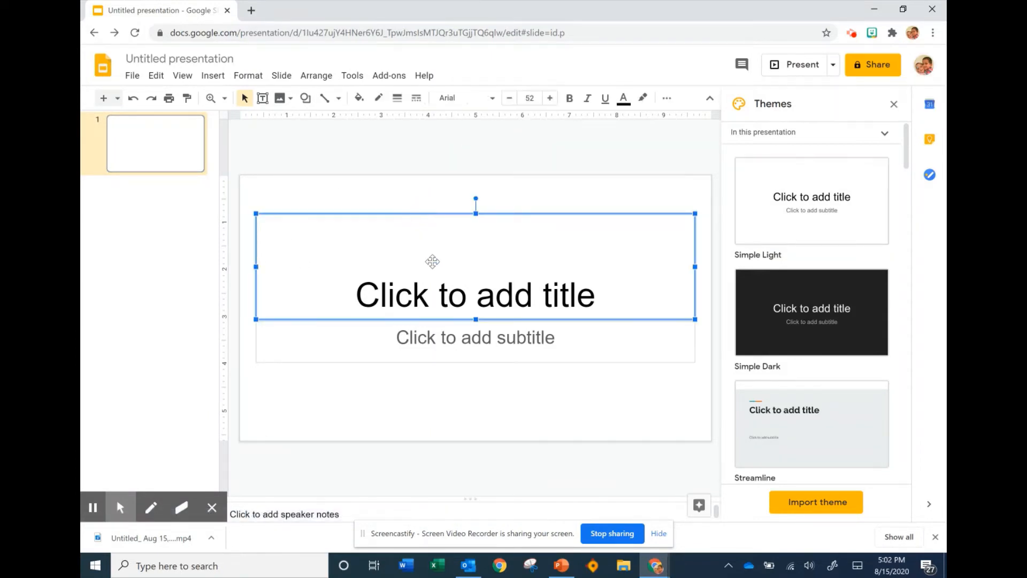
{"action": "key", "text": "Delete"}
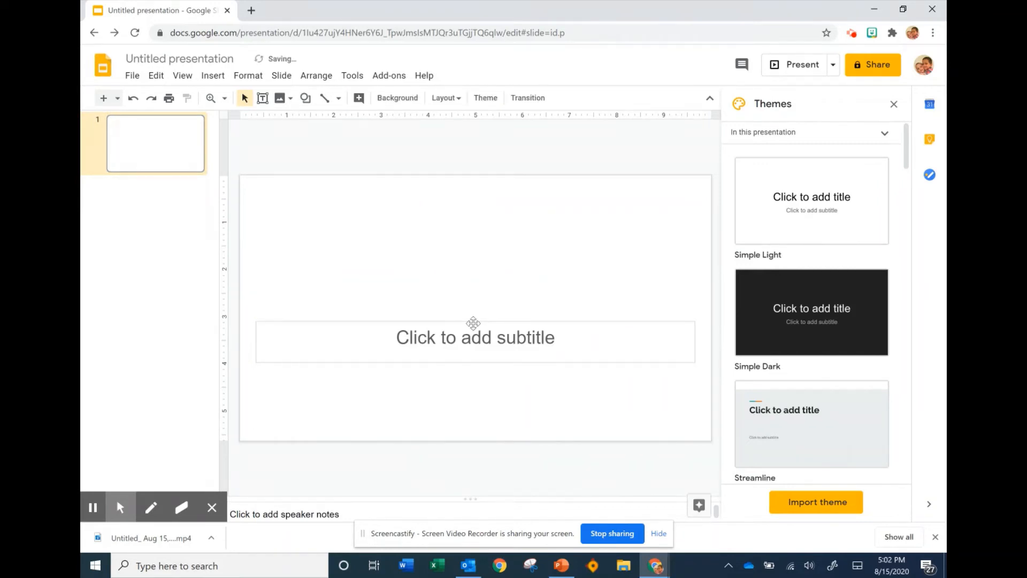
{"action": "left_click", "coordinate": [473, 323]}
{"action": "key", "text": "Delete"}
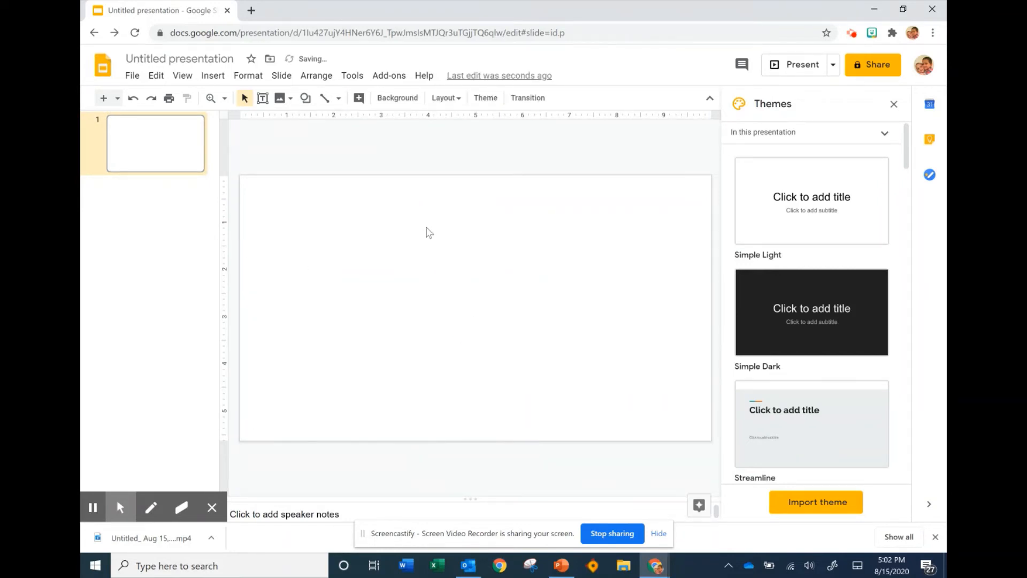
Set the Slide1 image from the desktop's Primary Grades folder as the slide background and preview it in presentation mode.
{"action": "right_click", "coordinate": [415, 265]}
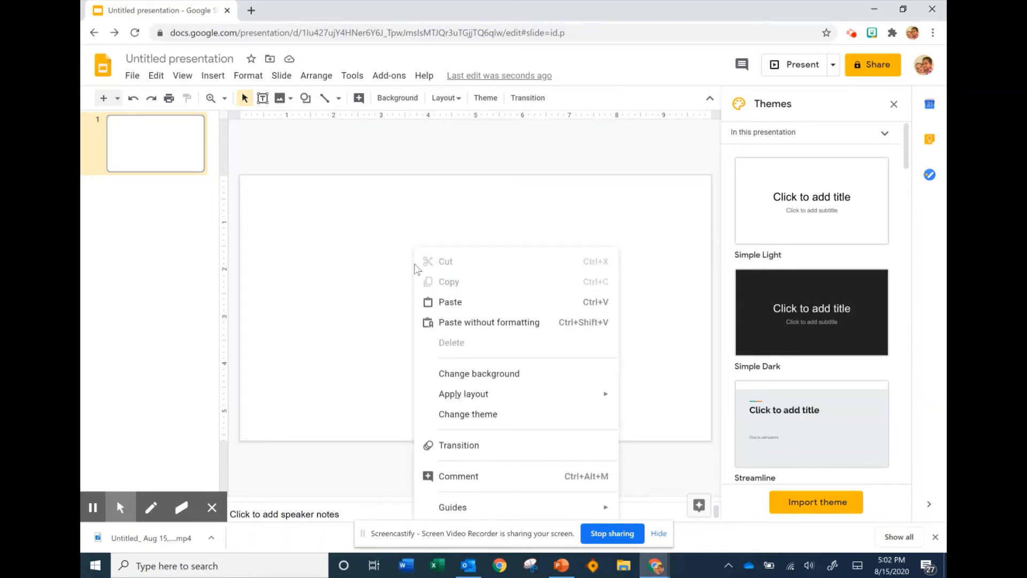
{"action": "left_click", "coordinate": [474, 376]}
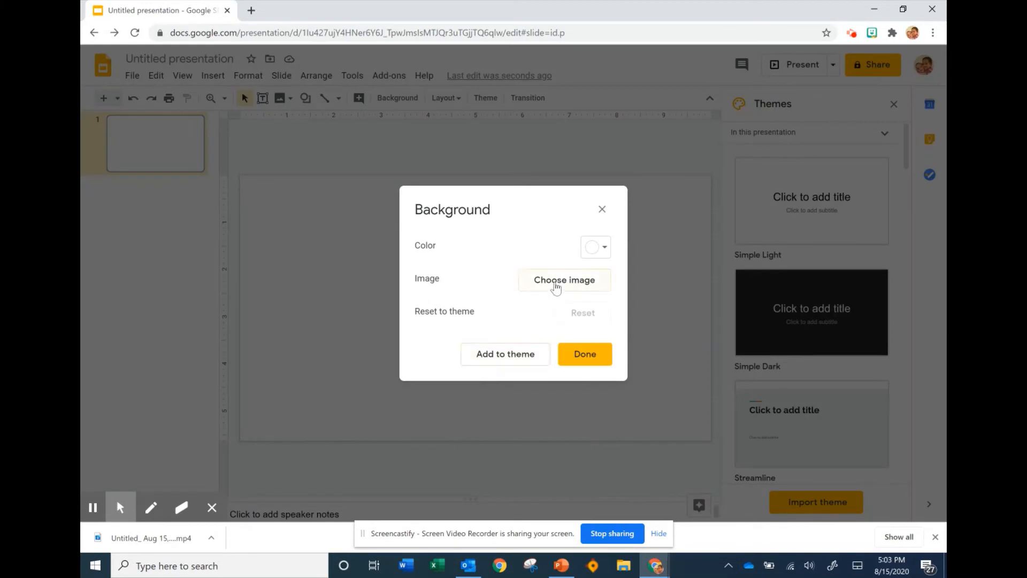
{"action": "left_click", "coordinate": [556, 283]}
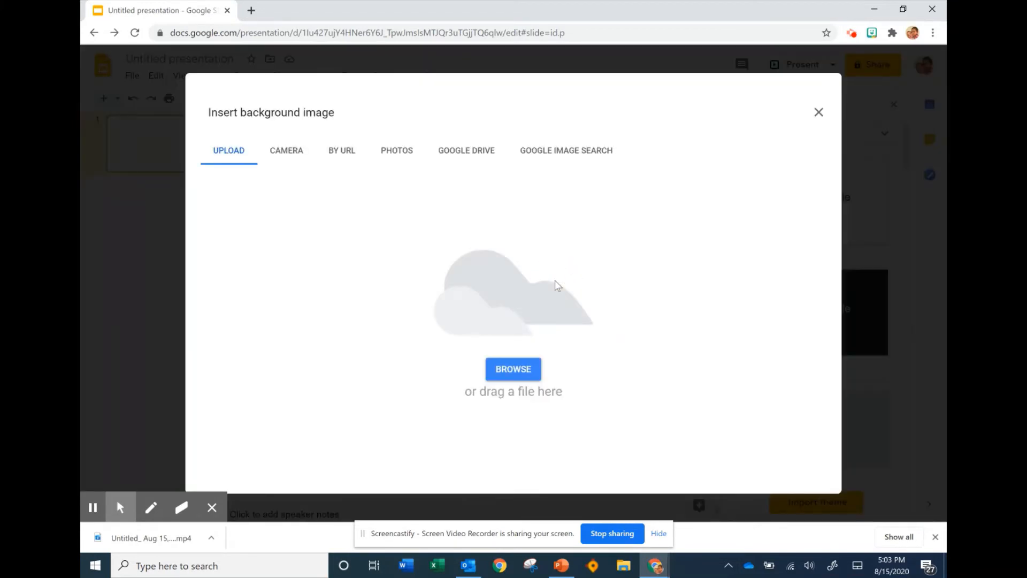
{"action": "left_click", "coordinate": [514, 369]}
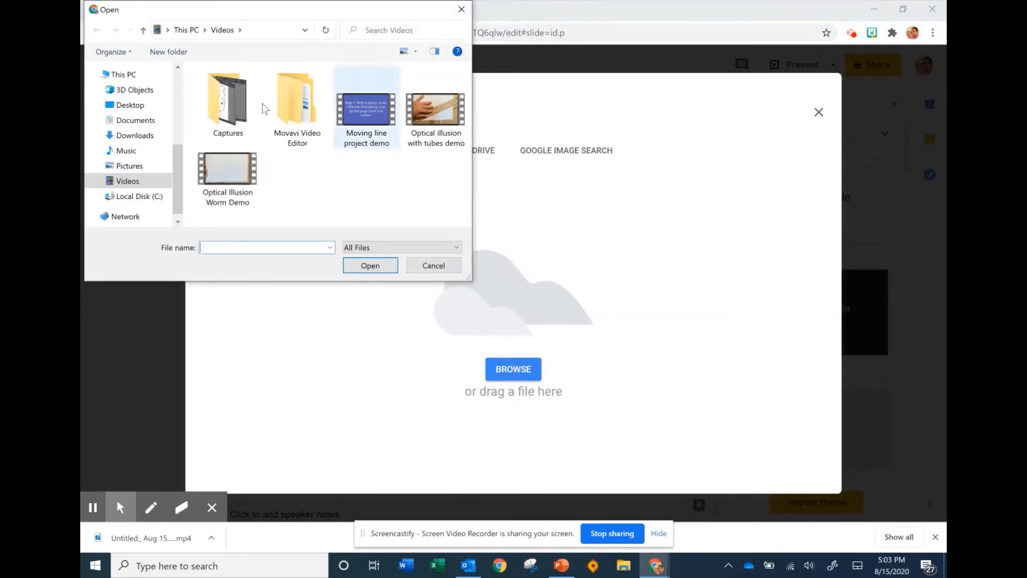
{"action": "left_click", "coordinate": [140, 122]}
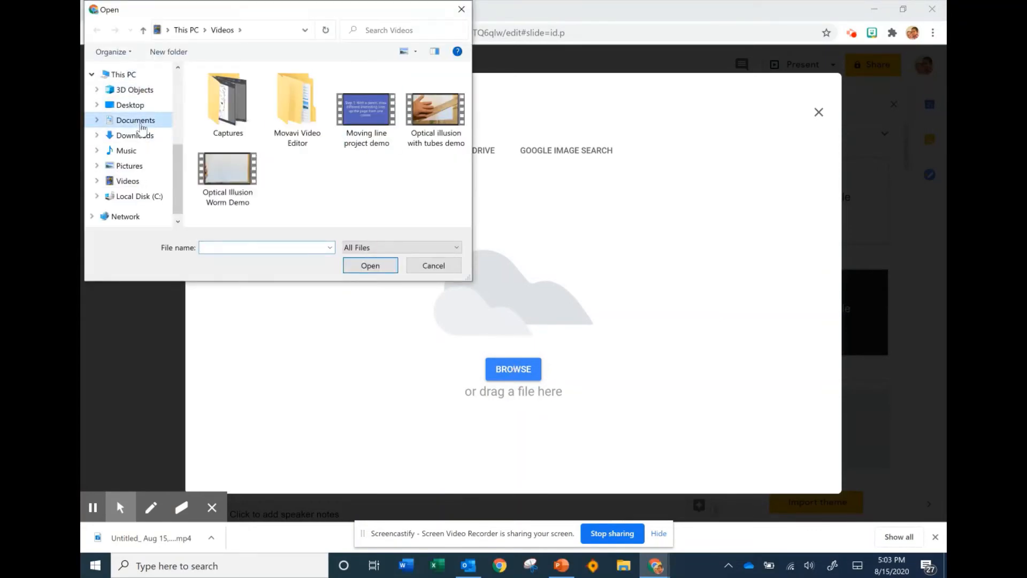
{"action": "left_click", "coordinate": [142, 135]}
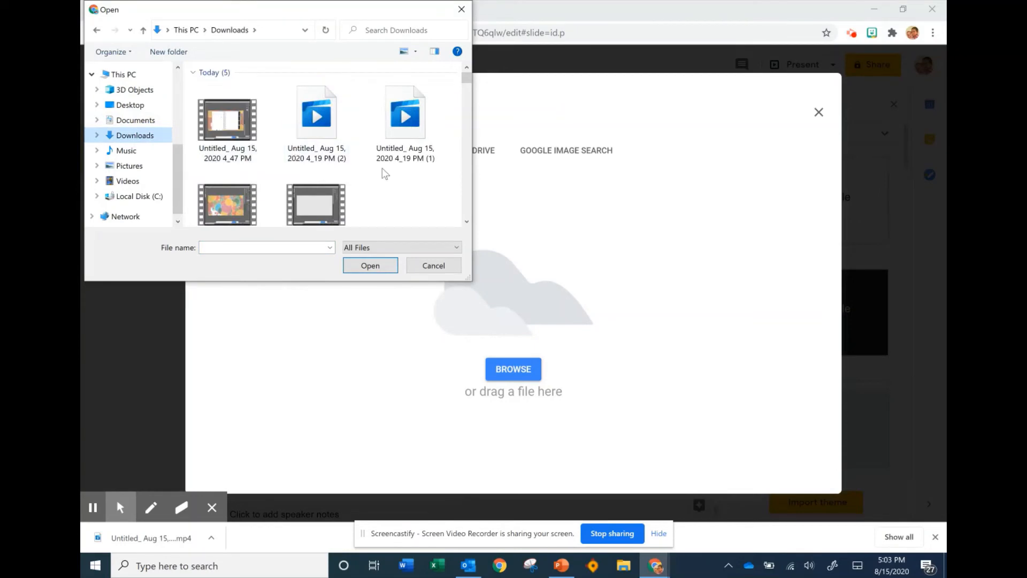
{"action": "left_click", "coordinate": [130, 105]}
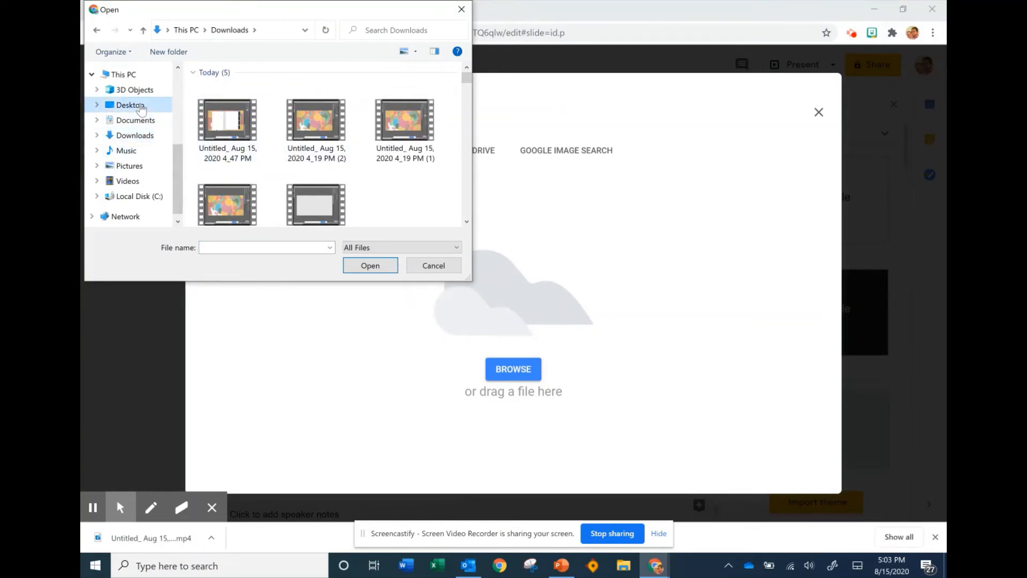
{"action": "double_click", "coordinate": [244, 195]}
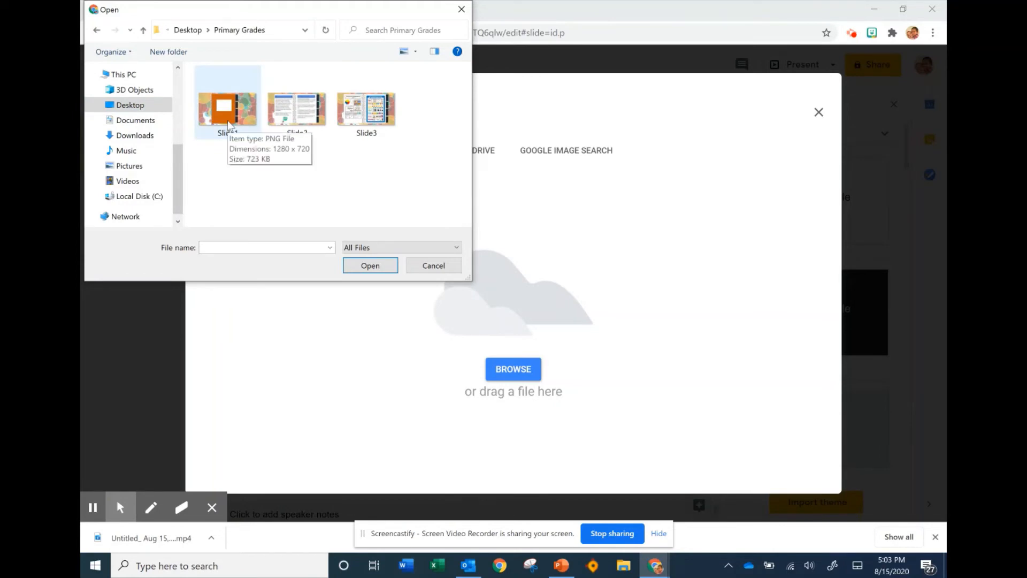
{"action": "double_click", "coordinate": [227, 112]}
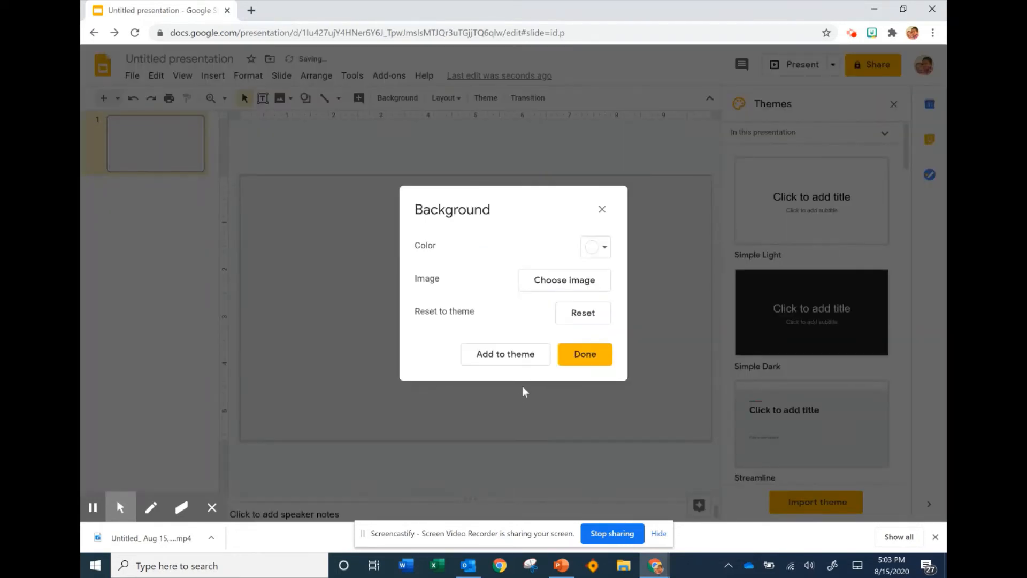
{"action": "left_click", "coordinate": [572, 357]}
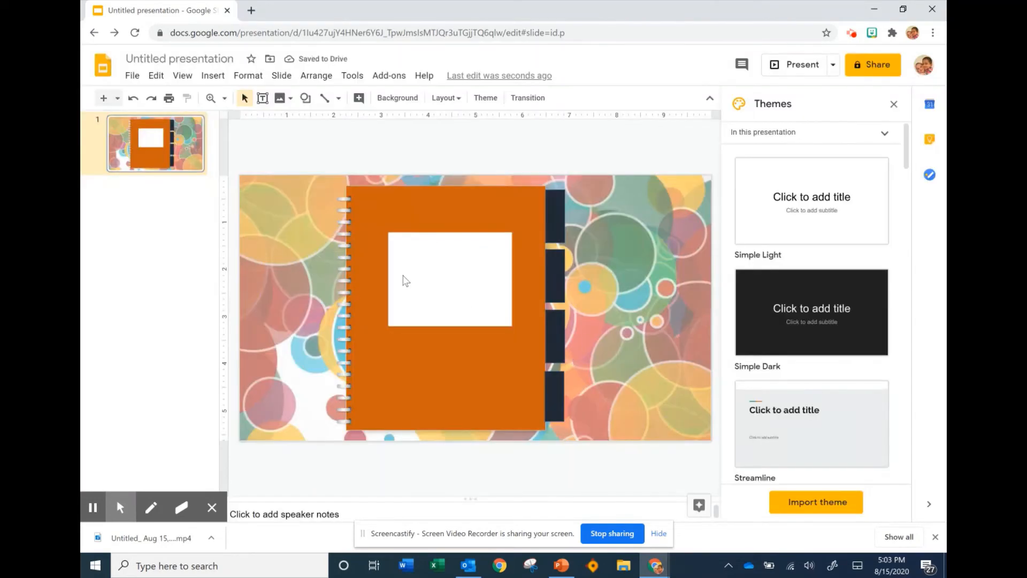
{"action": "left_click", "coordinate": [800, 64]}
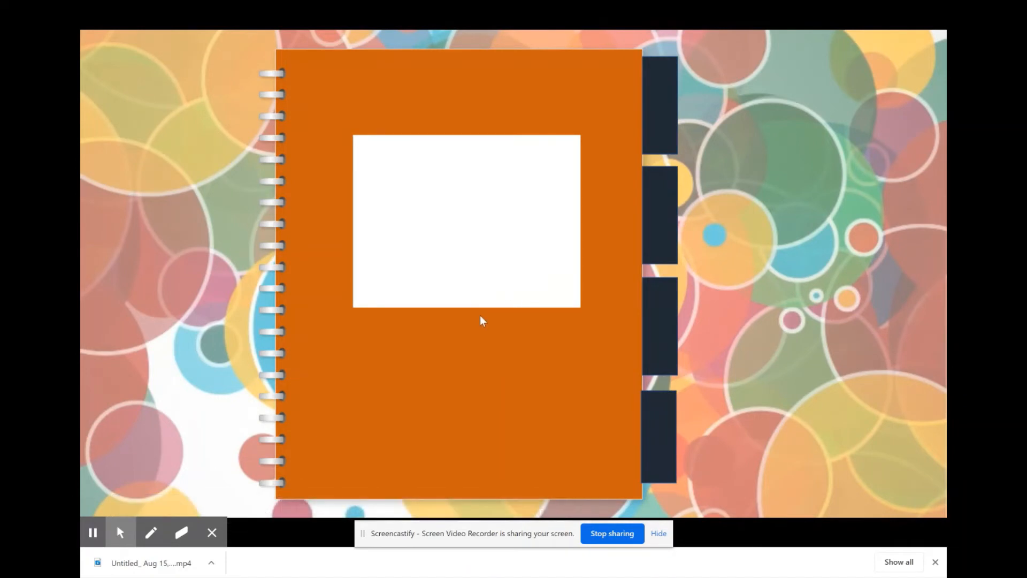
{"action": "key", "text": "Escape"}
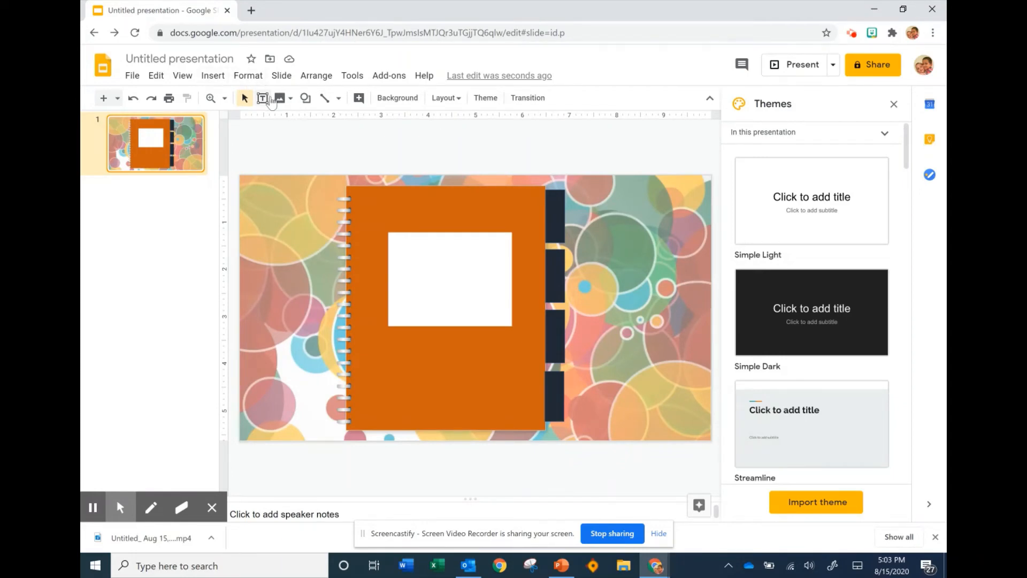
Draw a small text box on the patterned background beside the notebook's upper divider tabs.
{"action": "left_click", "coordinate": [268, 101]}
{"action": "left_click_drag", "start_coordinate": [600, 201], "coordinate": [619, 251]}
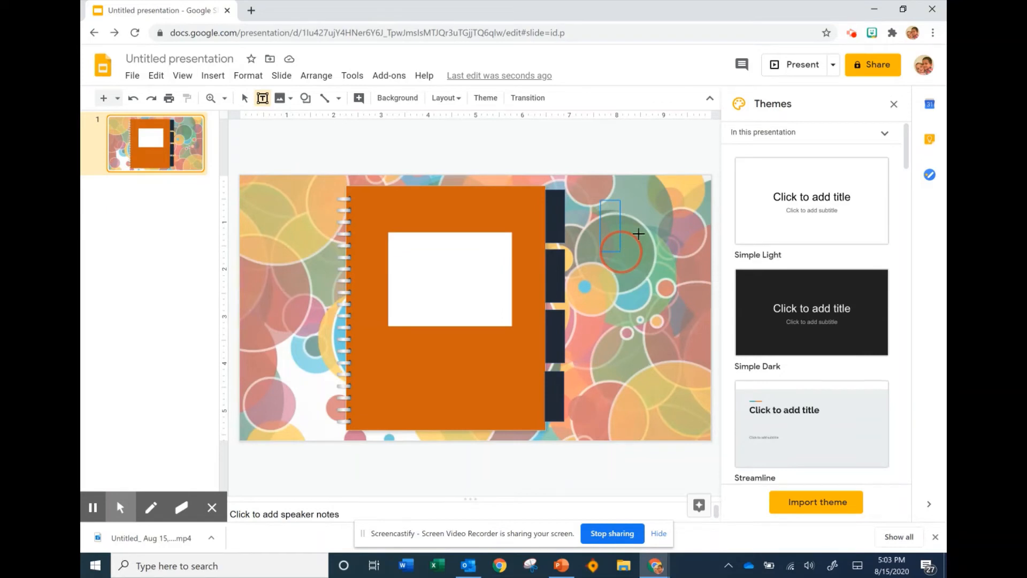